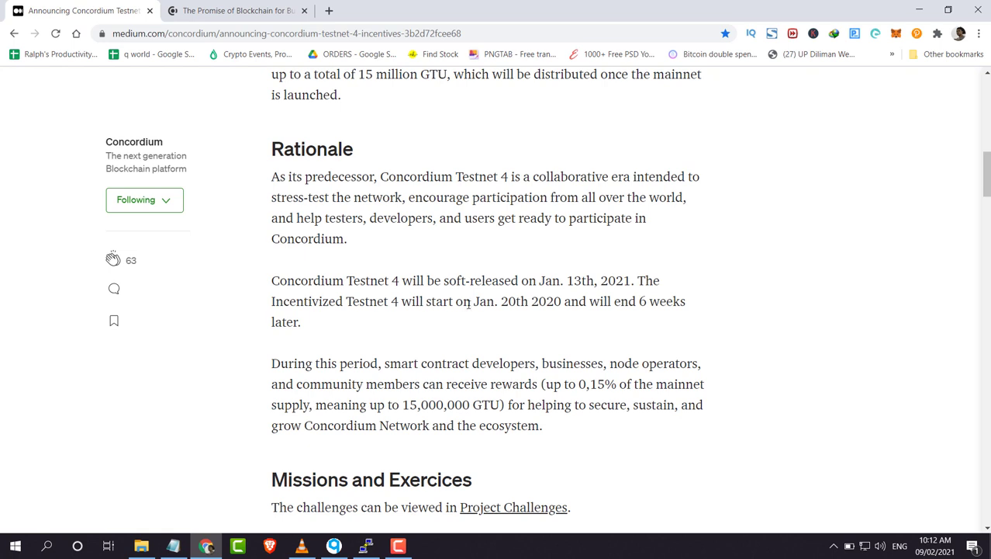
Highlight the 20th 2020 start date, then scroll the article down to Missions and Exercises.
left_click_drag(500, 301, 567, 304)
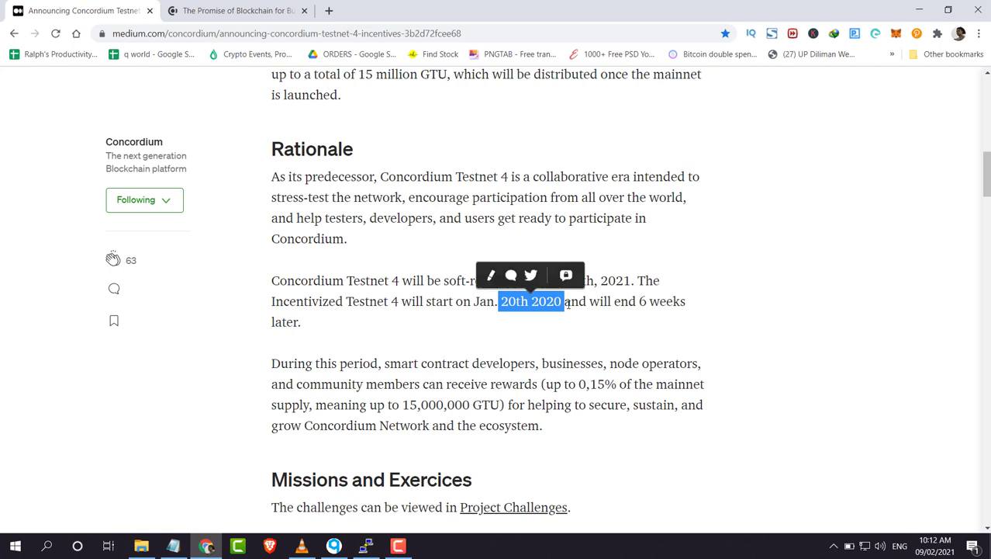
left_click(547, 327)
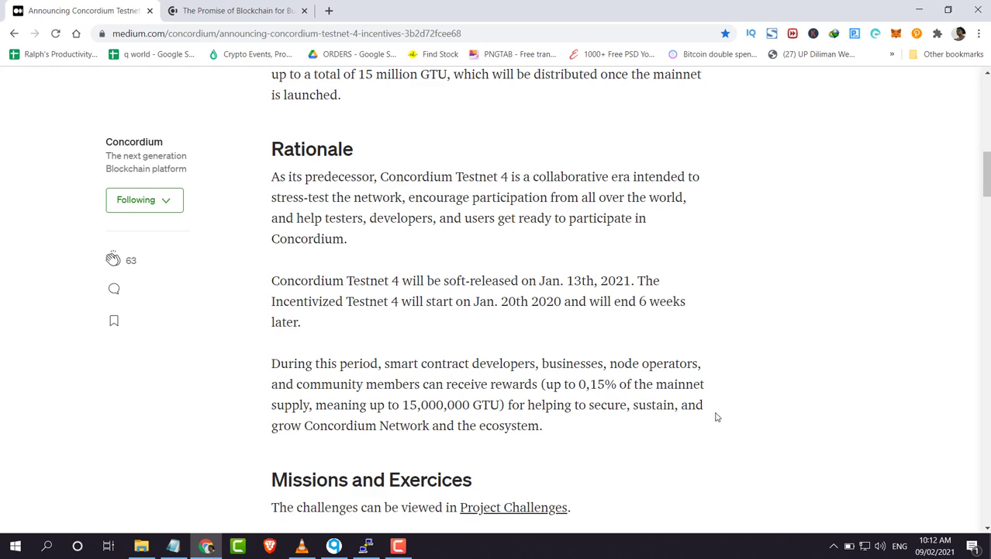
scroll(716, 416, "down", 2)
scroll(718, 416, "down", 1)
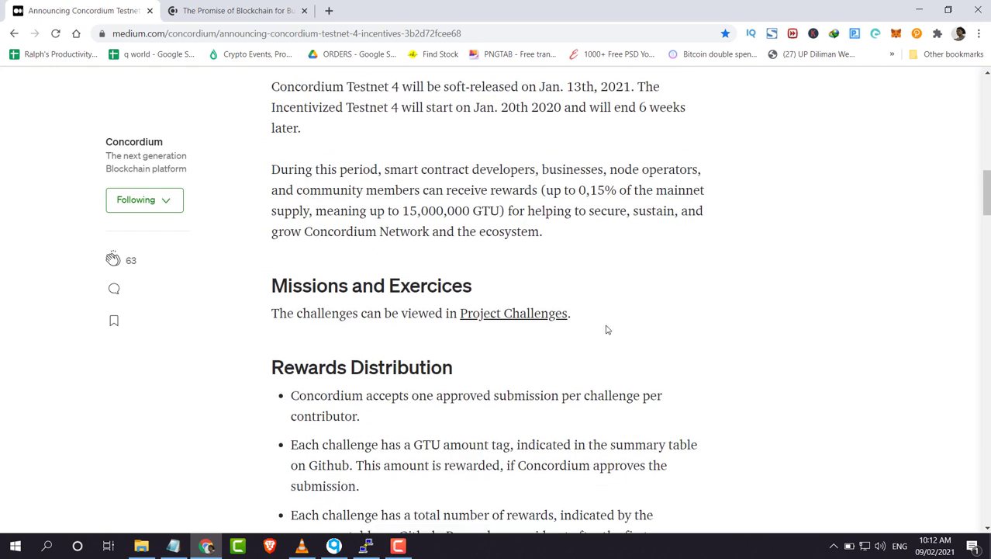
scroll(607, 329, "down", 2)
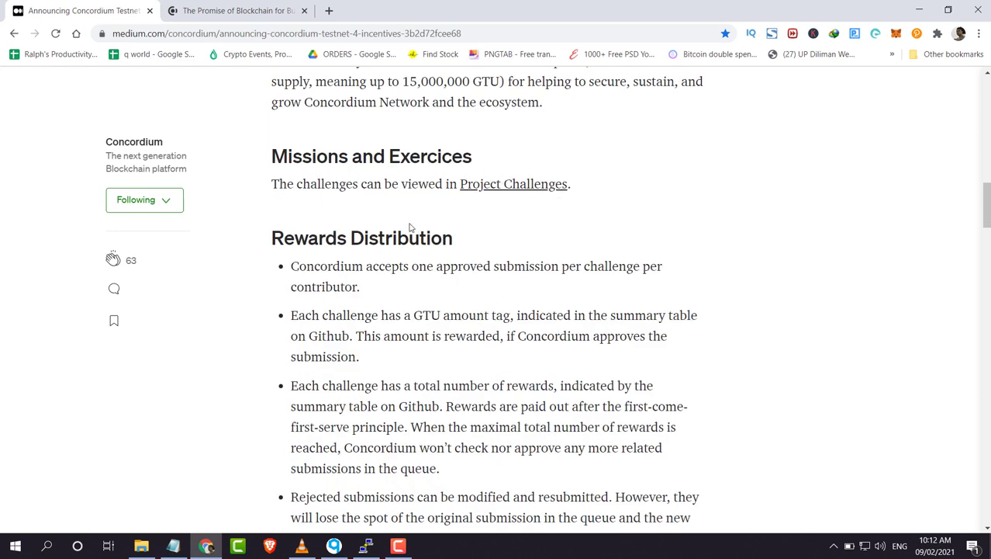
Open the Project Challenges link in a new tab and switch to it.
right_click(513, 195)
left_click(538, 201)
left_click(221, 10)
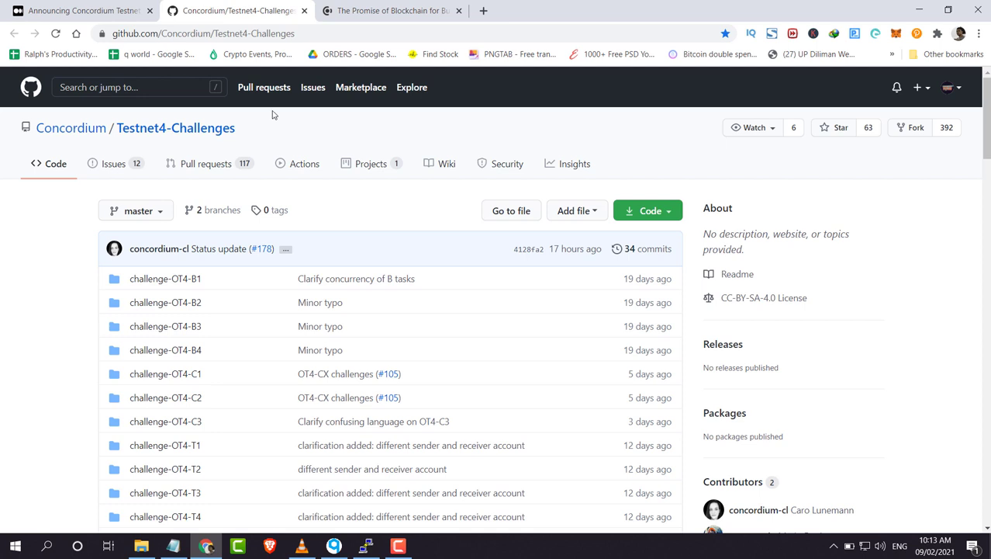
Glance at the repository, then switch back to scroll further through the Medium article.
scroll(227, 225, "down", 3)
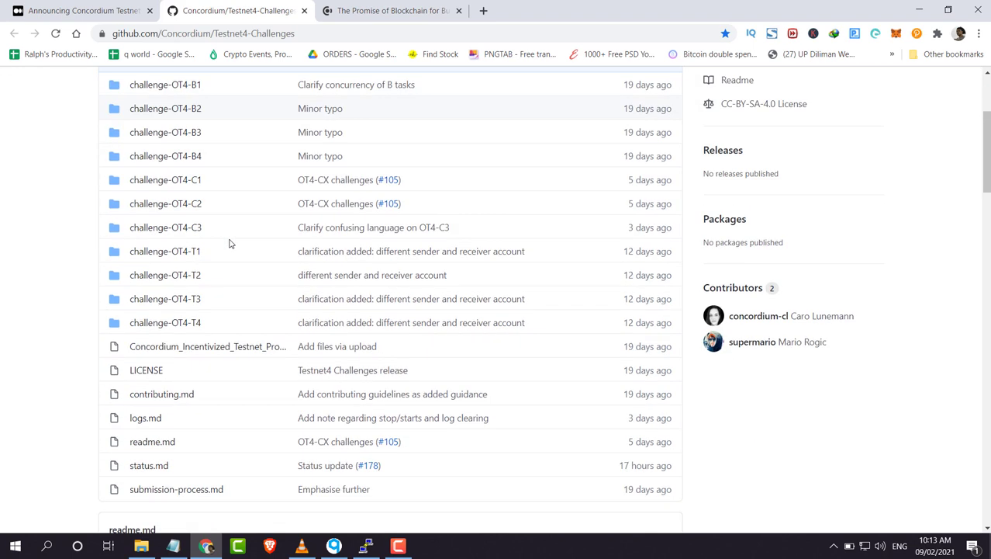
scroll(228, 250, "up", 1)
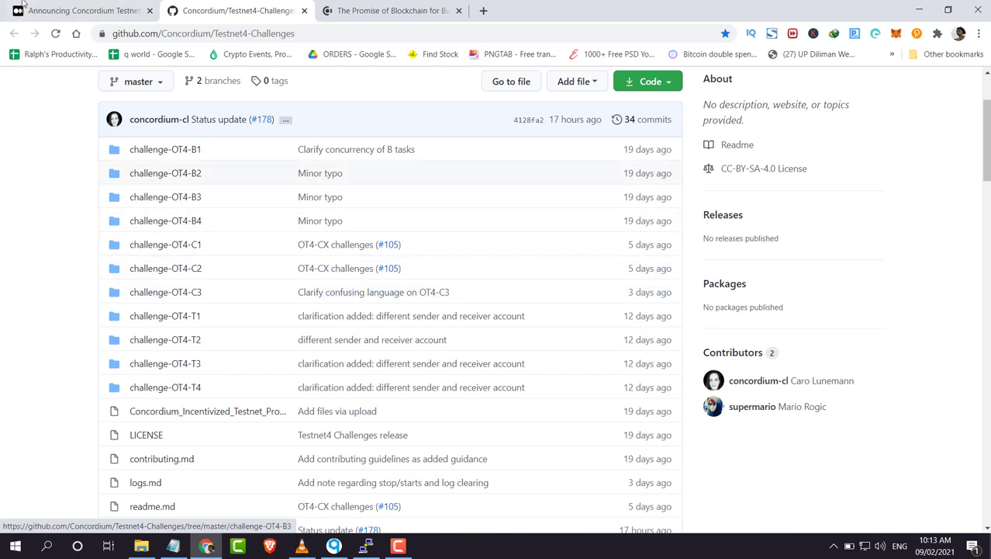
key("ctrl+shift+Tab")
scroll(188, 169, "down", 1)
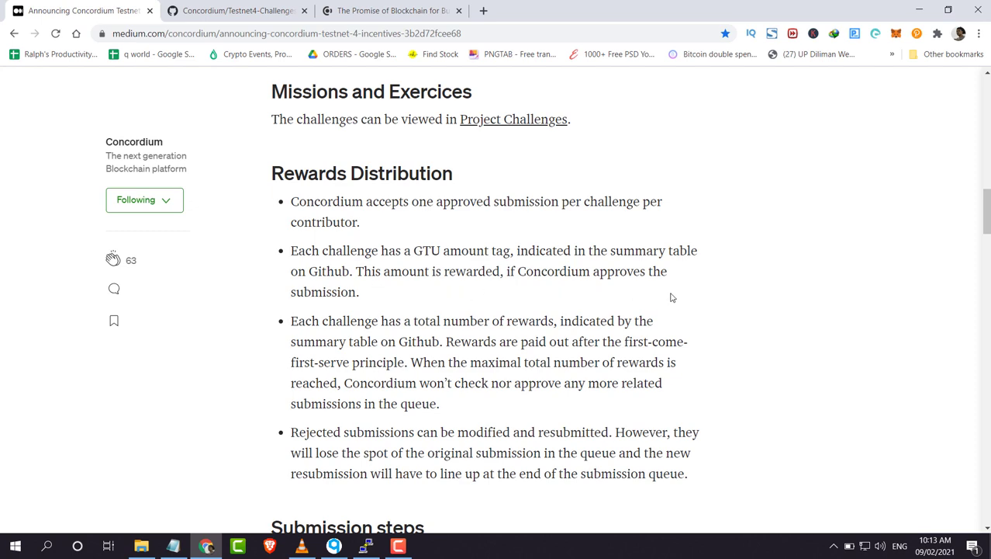
scroll(573, 270, "down", 3)
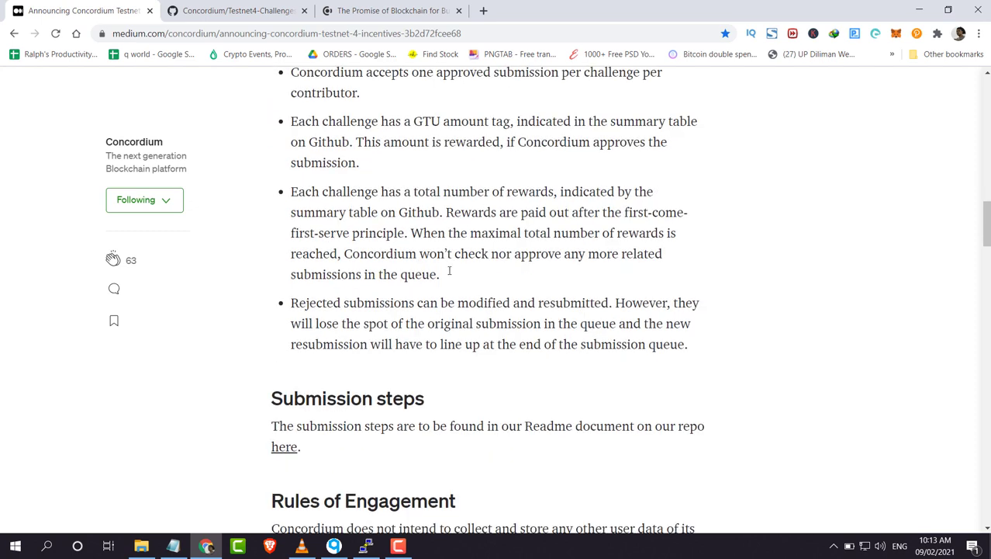
Return to the GitHub repository and scroll its README down to the Missions and Challenges table.
left_click(180, 9)
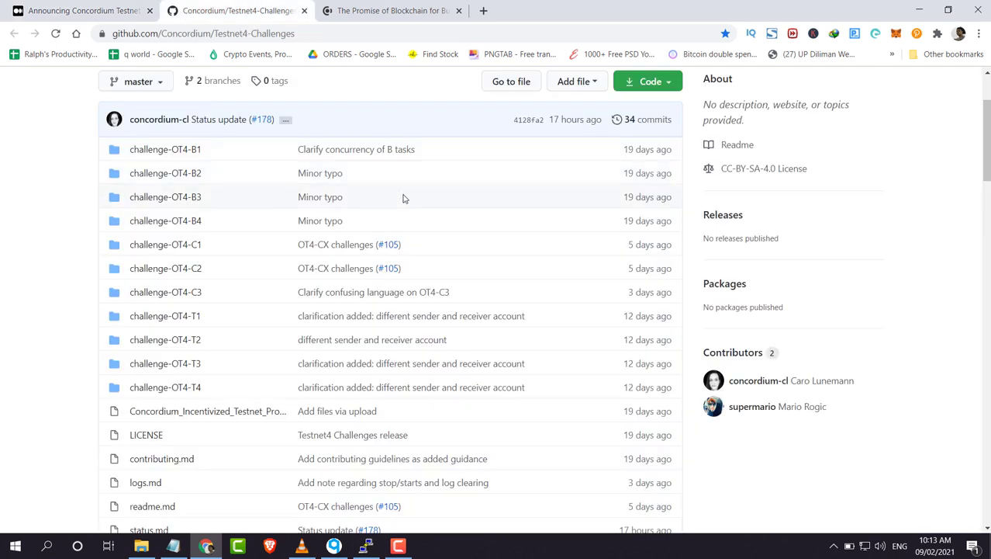
scroll(372, 211, "down", 2)
scroll(372, 210, "down", 7)
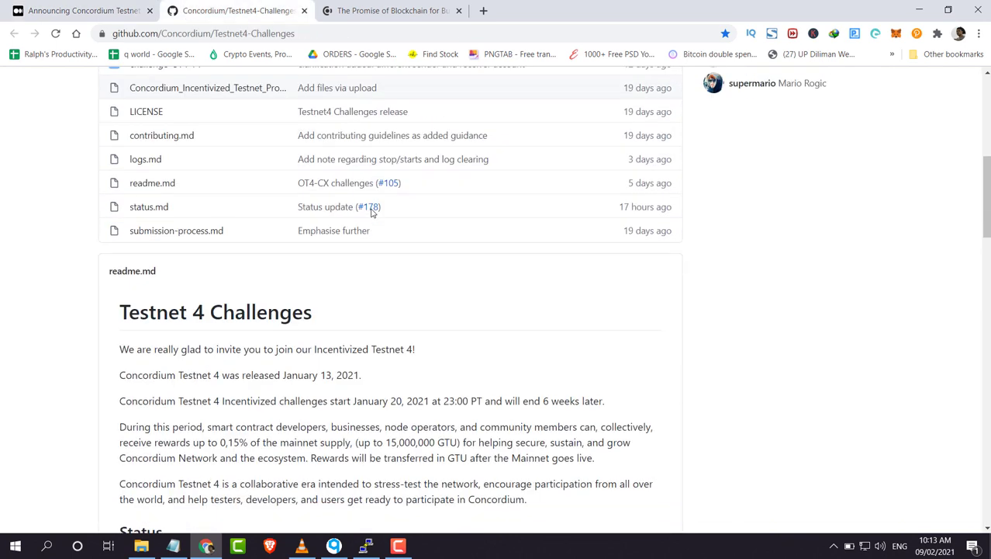
scroll(372, 210, "down", 4)
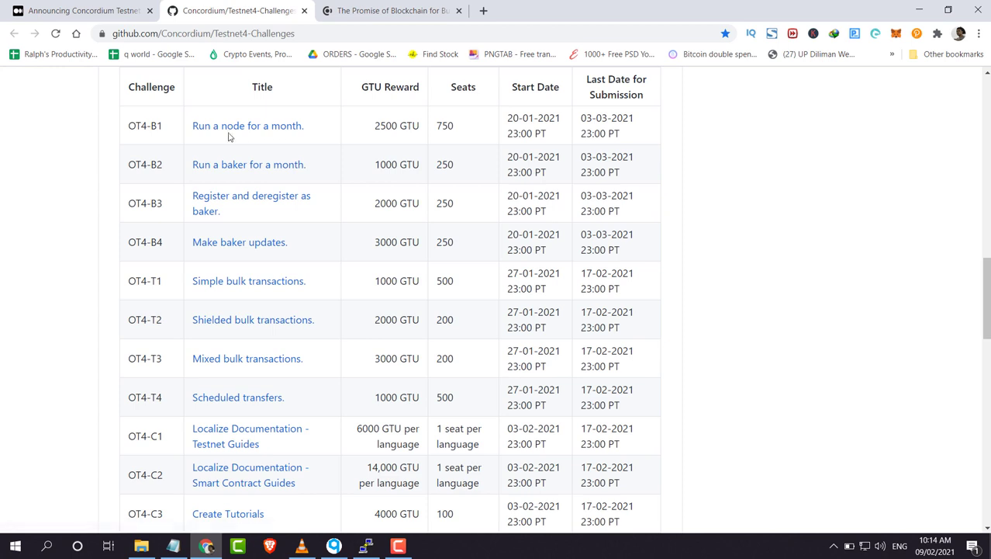
Highlight the OT4-B1 reward of 2500 GTU and its 03-03-2021 submission deadline.
left_click_drag(377, 131, 423, 133)
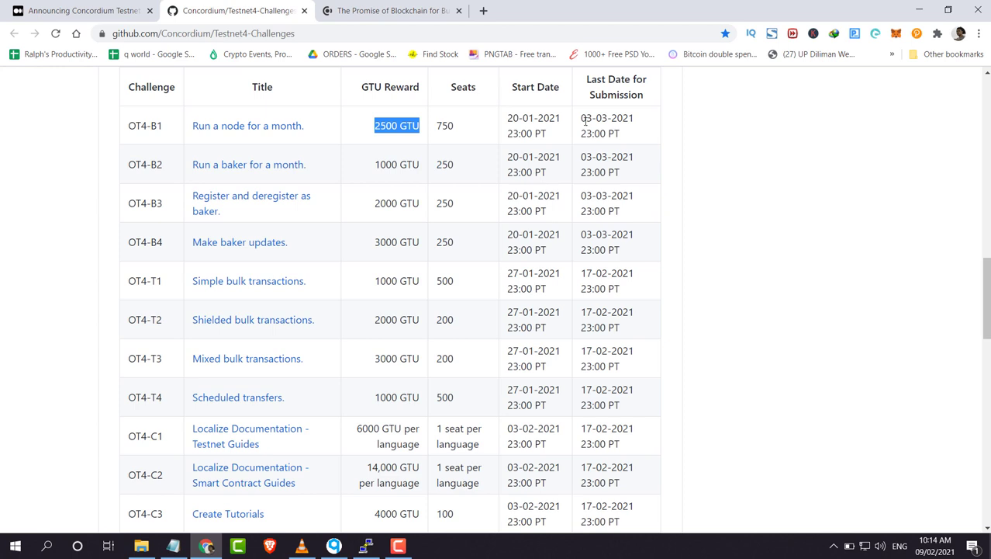
left_click_drag(585, 120, 637, 124)
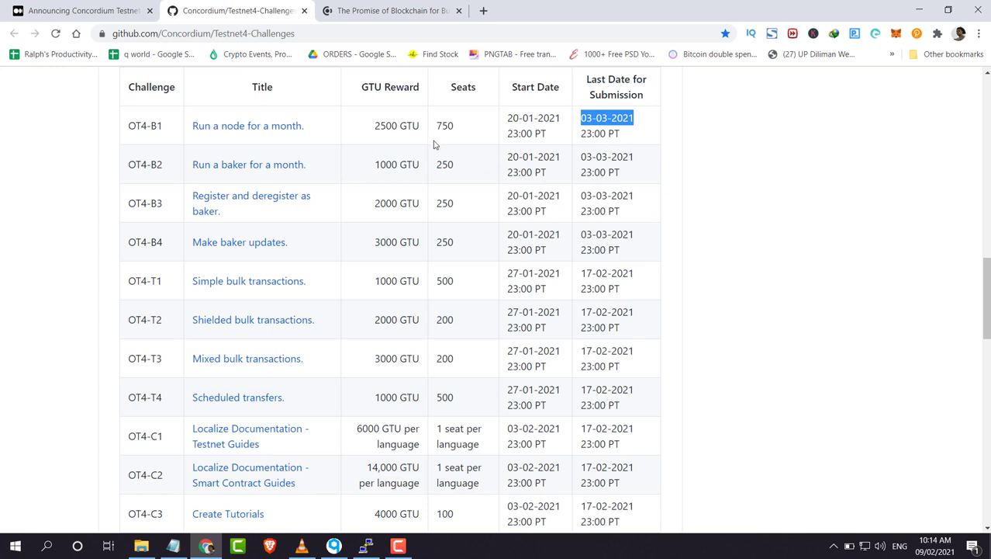
left_click(615, 117)
left_click_drag(586, 118, 643, 124)
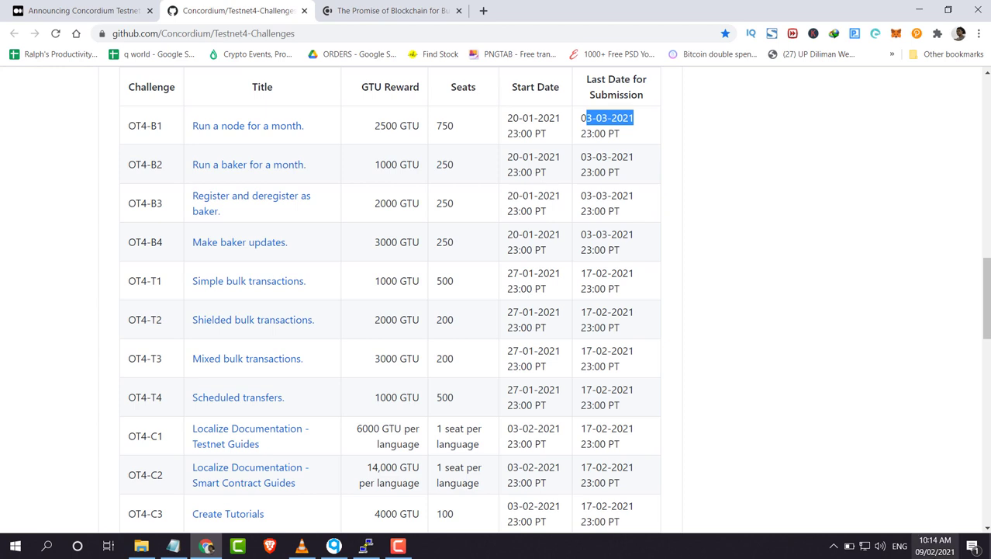
mouse_move(931, 543)
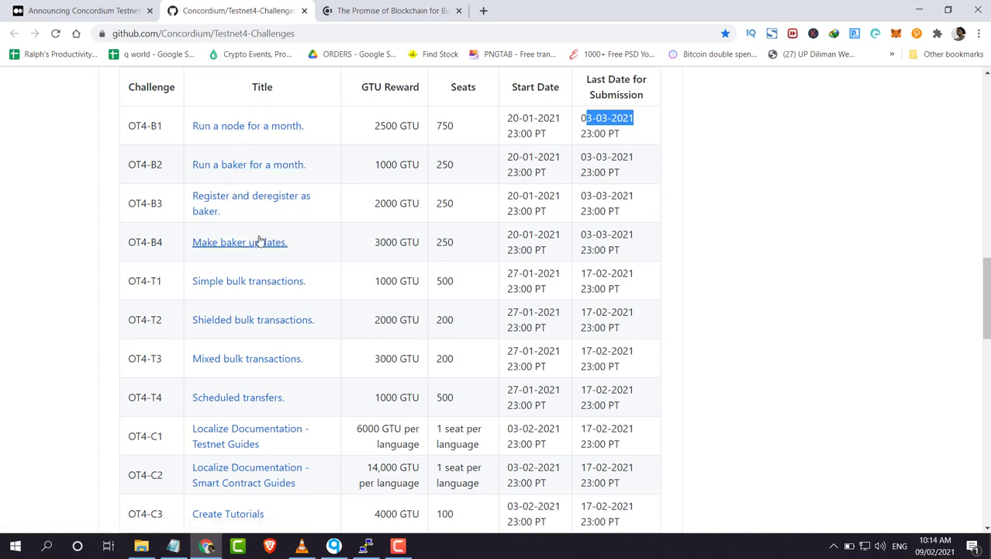
Scroll through the rest of the OT4 table, then return to the Medium article.
scroll(426, 172, "down", 1)
scroll(426, 173, "down", 1)
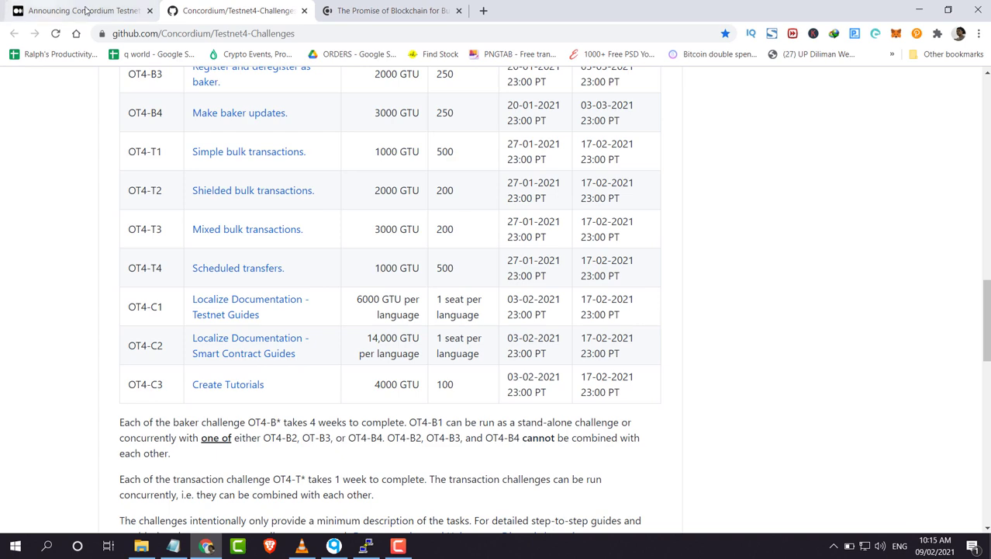
left_click(87, 11)
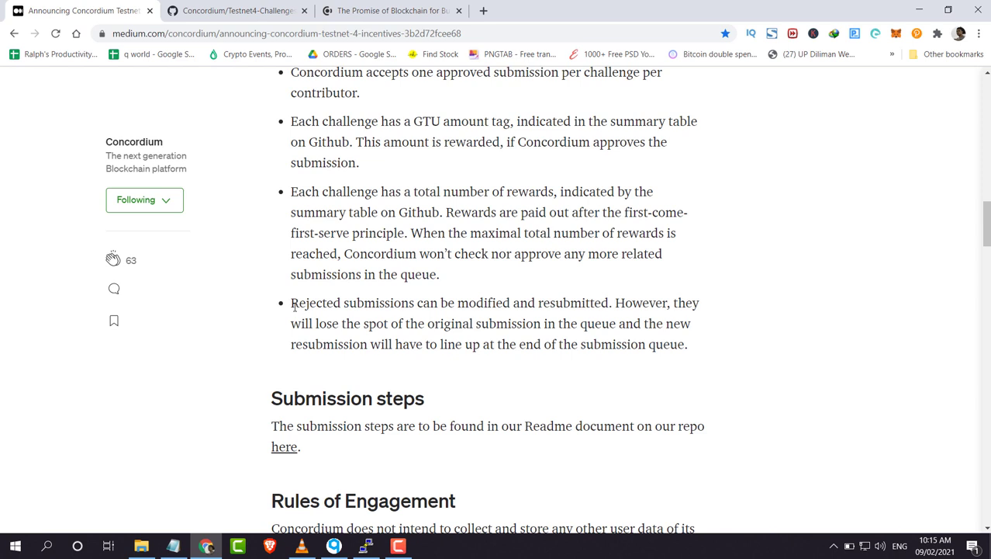
Scroll the Medium article down to the Submission steps and Rules of Engagement sections.
scroll(294, 306, "down", 1)
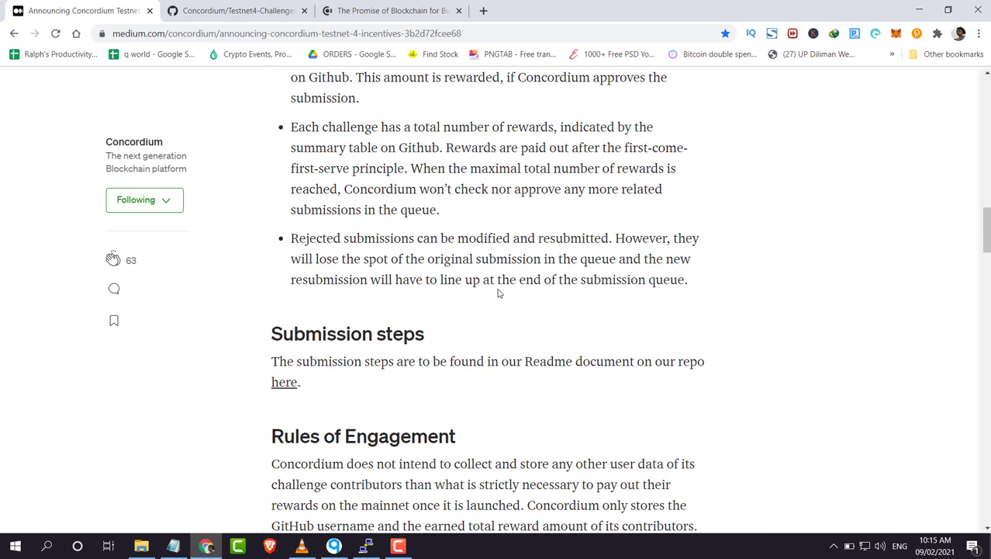
scroll(676, 245, "down", 1)
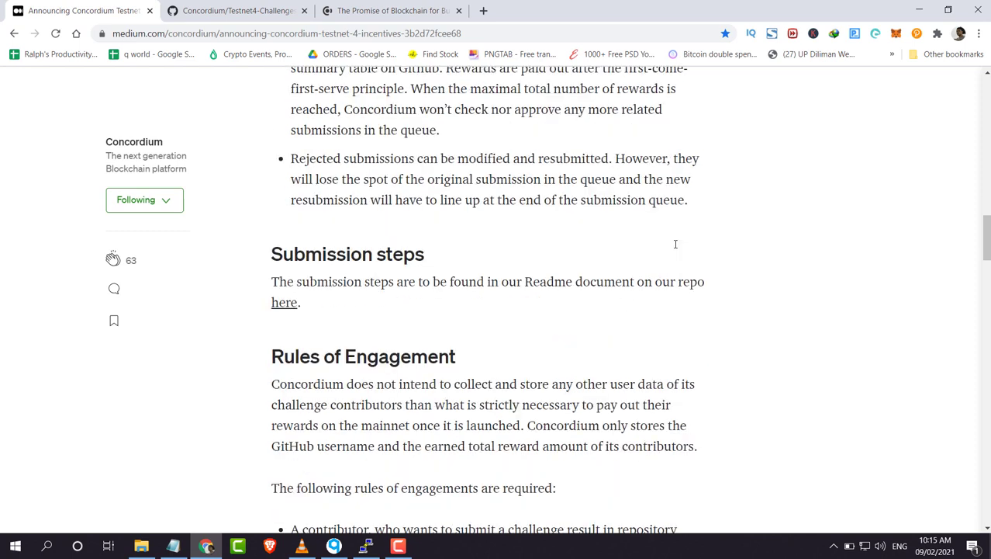
scroll(675, 244, "down", 1)
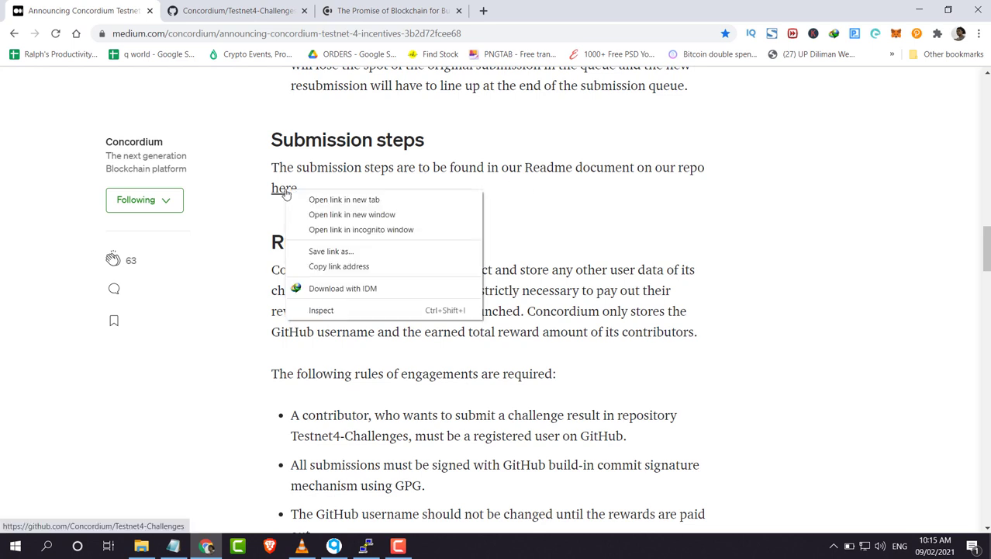
Open the Submission steps 'here' link in a new tab and look over the repository.
left_click(326, 203)
left_click(357, 11)
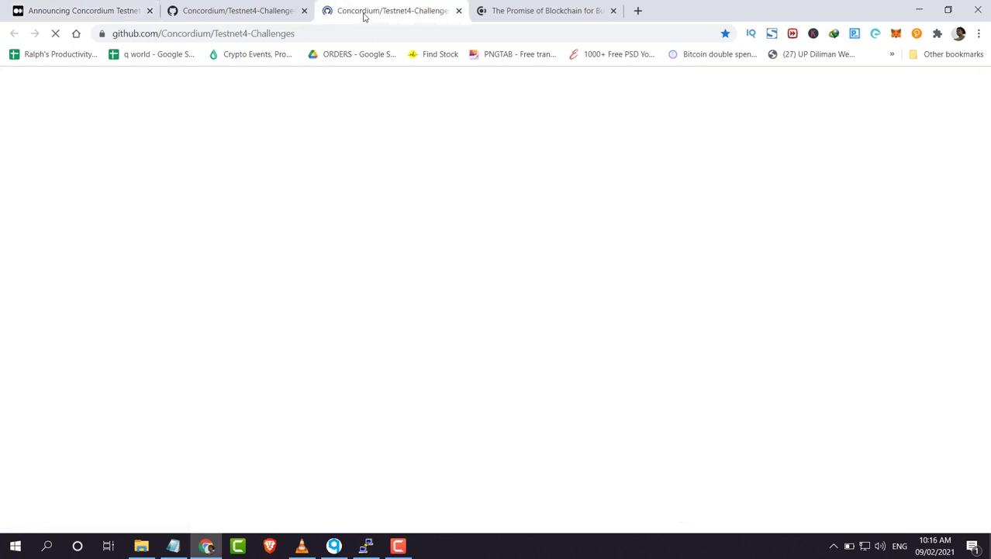
scroll(444, 243, "down", 1)
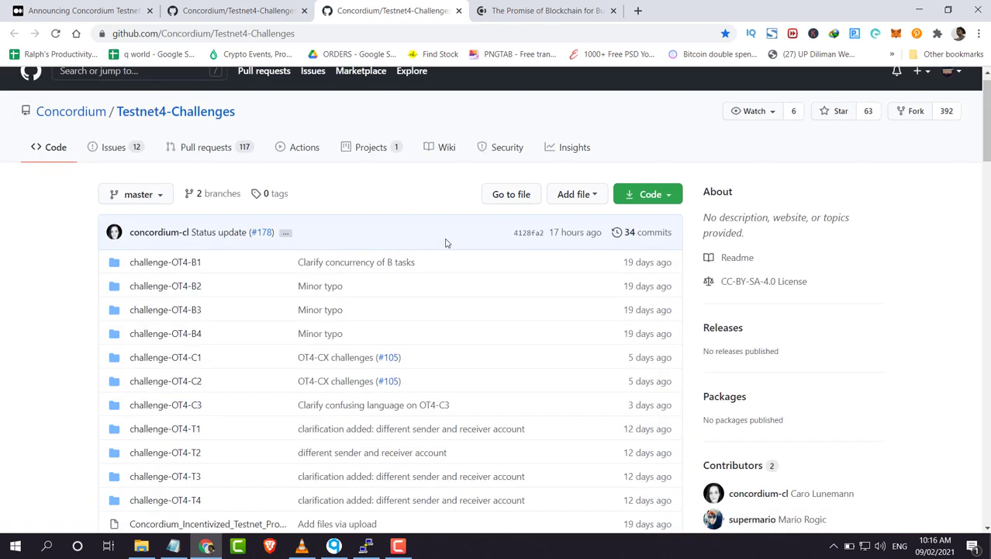
scroll(446, 243, "down", 2)
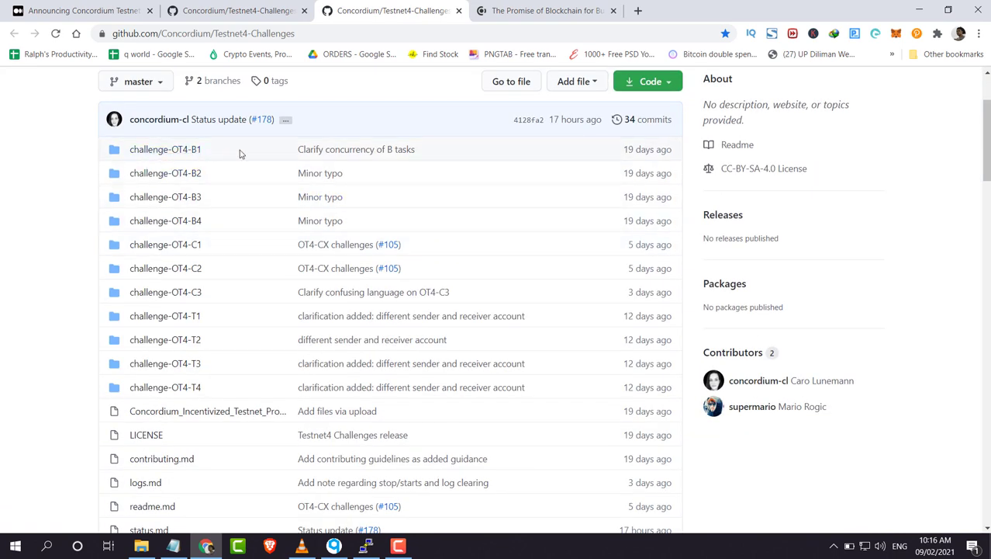
scroll(257, 174, "down", 10)
scroll(290, 179, "up", 10)
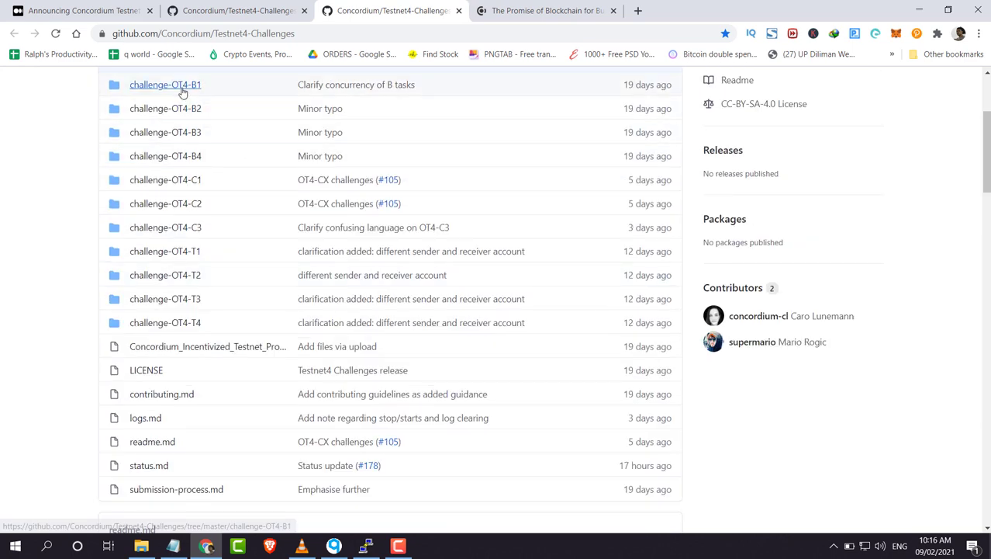
Open the challenge-OT4-B1 folder and read through its challenge readme.
left_click(181, 90)
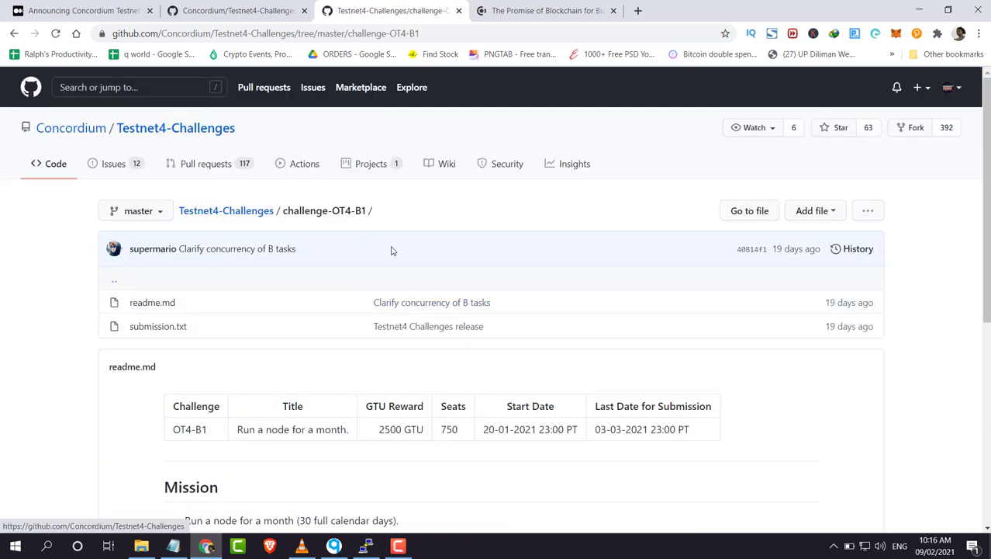
left_click(159, 304)
scroll(466, 294, "down", 3)
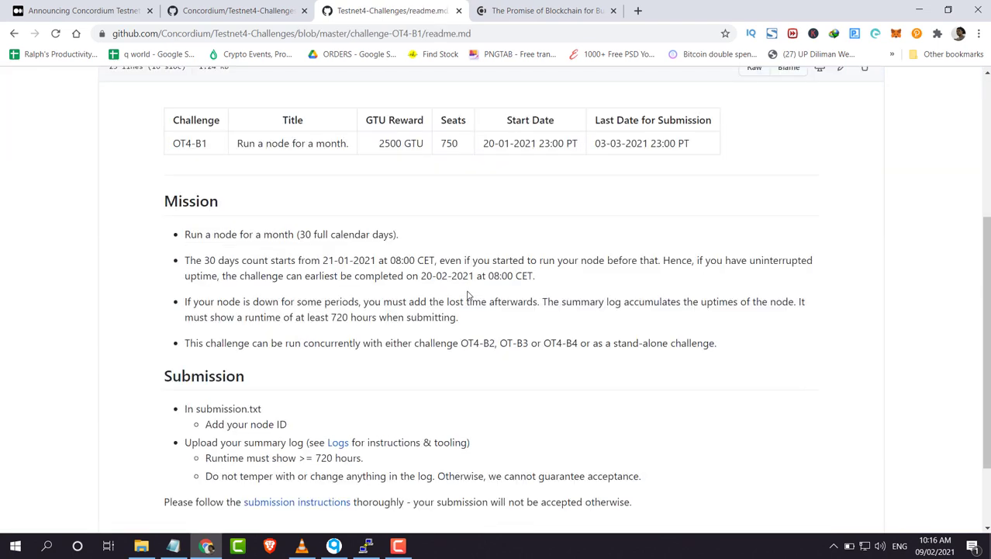
scroll(336, 256, "down", 2)
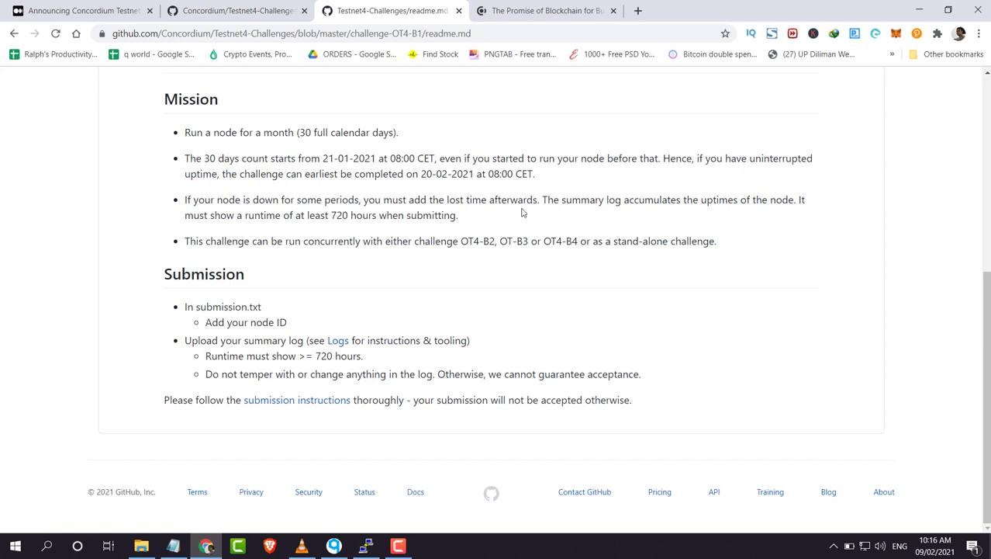
scroll(410, 274, "up", 3)
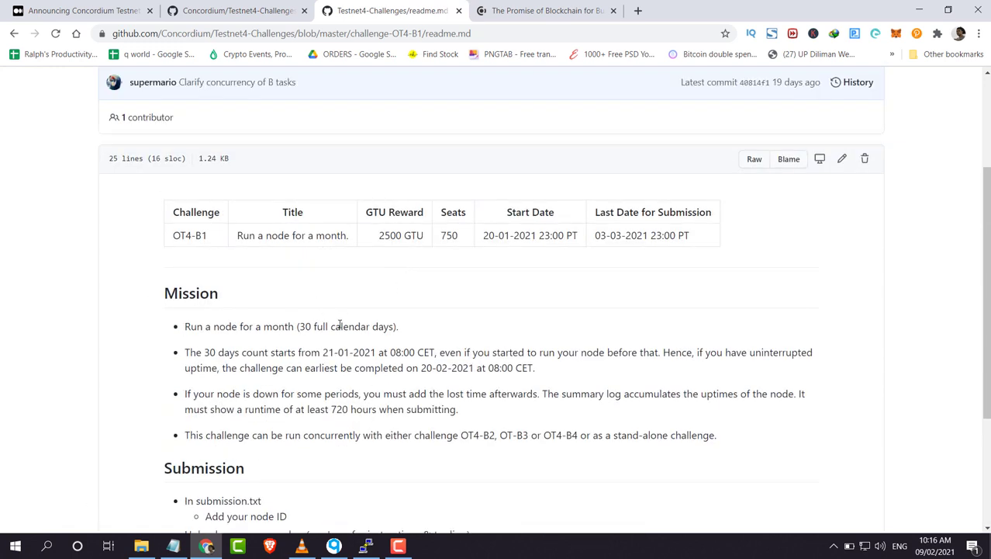
scroll(340, 326, "down", 1)
scroll(340, 326, "up", 2)
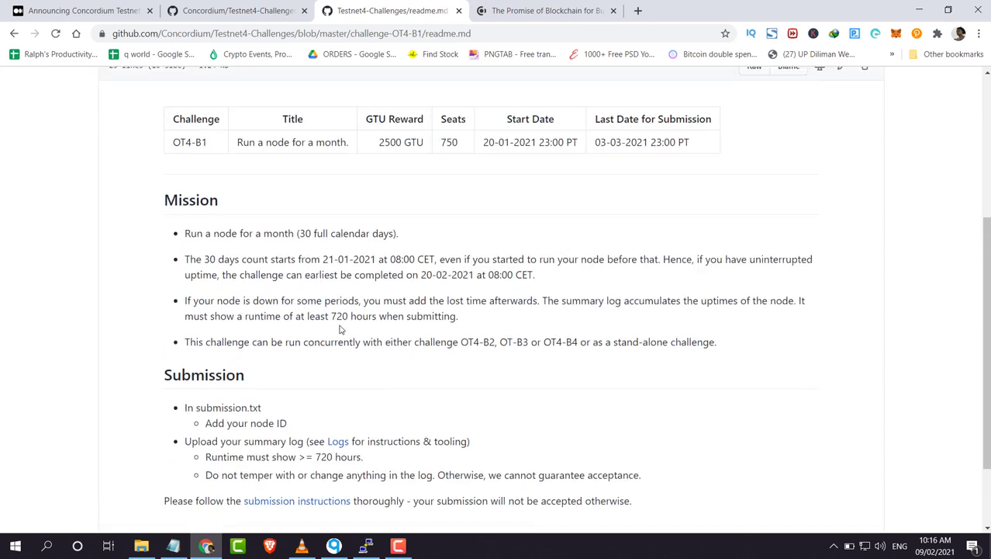
Go back to the OT4-B1 folder, then up to the Testnet4-Challenges repository root.
left_click(11, 33)
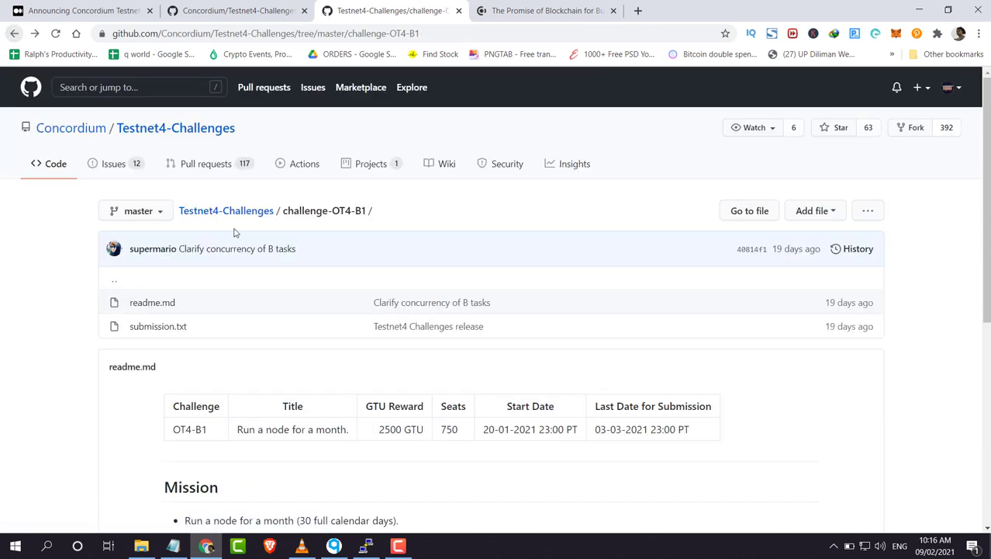
left_click(251, 216)
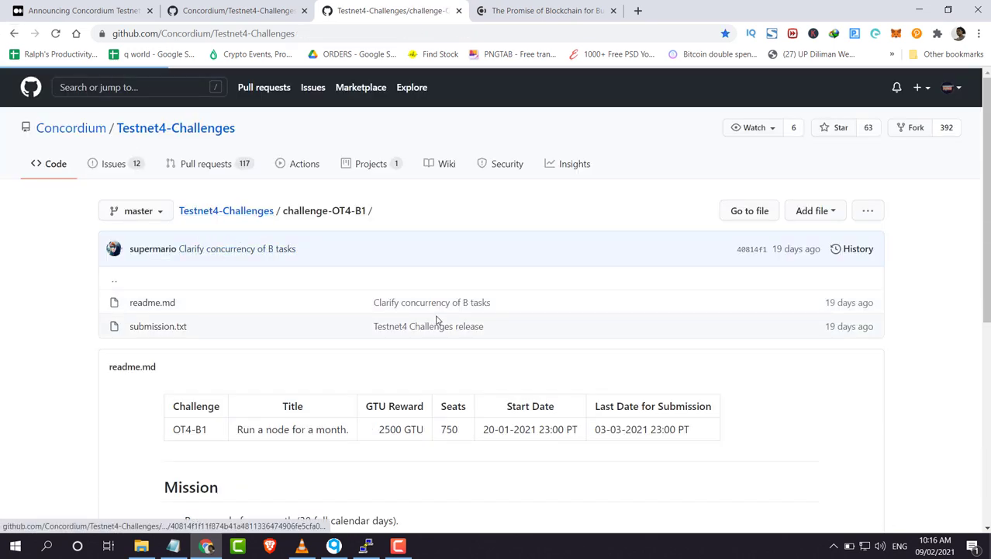
scroll(440, 324, "down", 2)
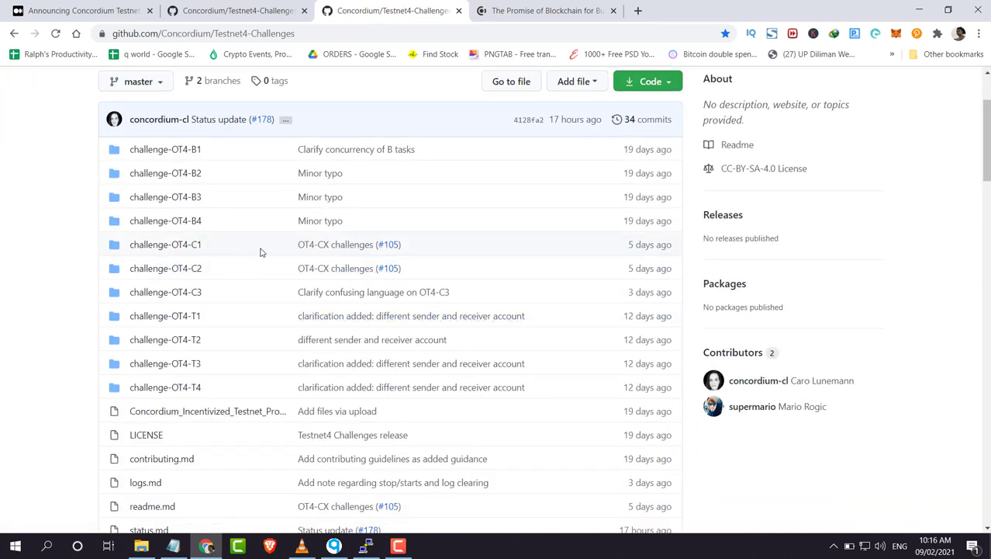
Open the 'OT4-CX challenges (#105)' commit and scroll through its changed files.
left_click(313, 275)
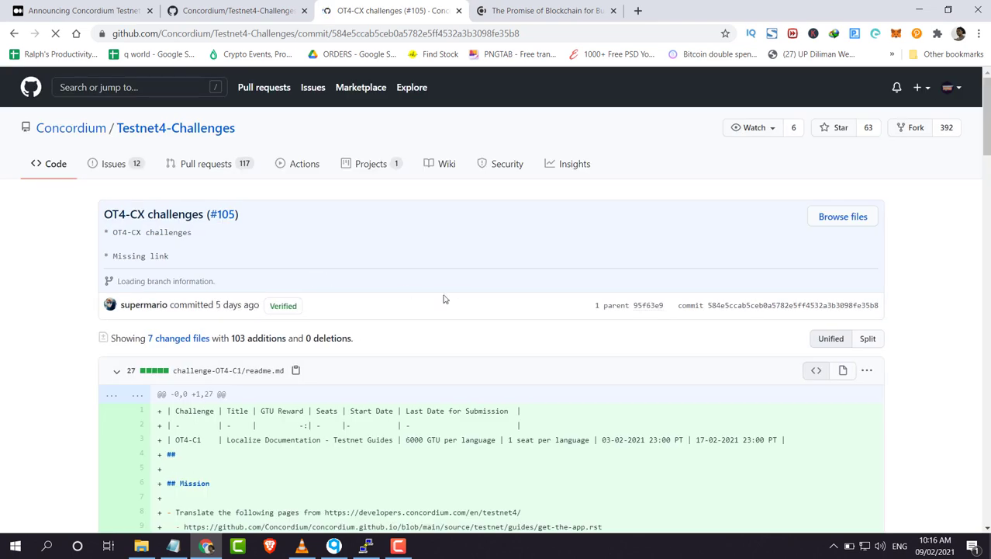
scroll(455, 291, "down", 3)
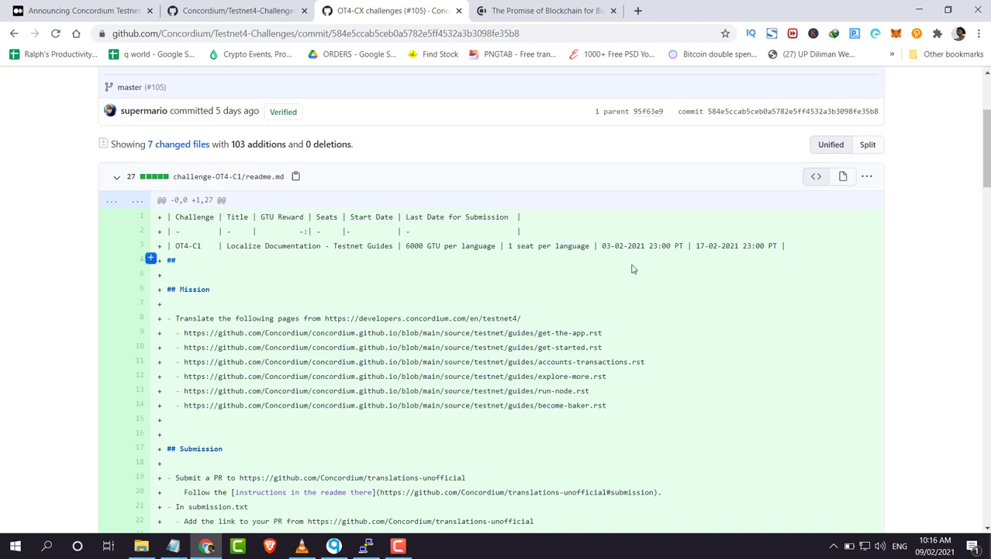
scroll(643, 273, "down", 2)
scroll(643, 273, "down", 1)
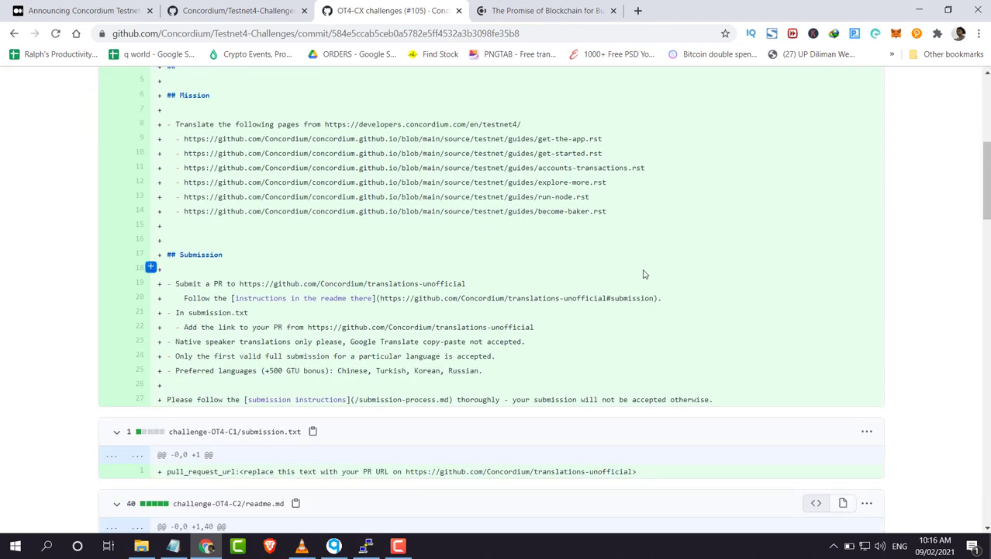
scroll(643, 275, "down", 2)
scroll(645, 276, "up", 6)
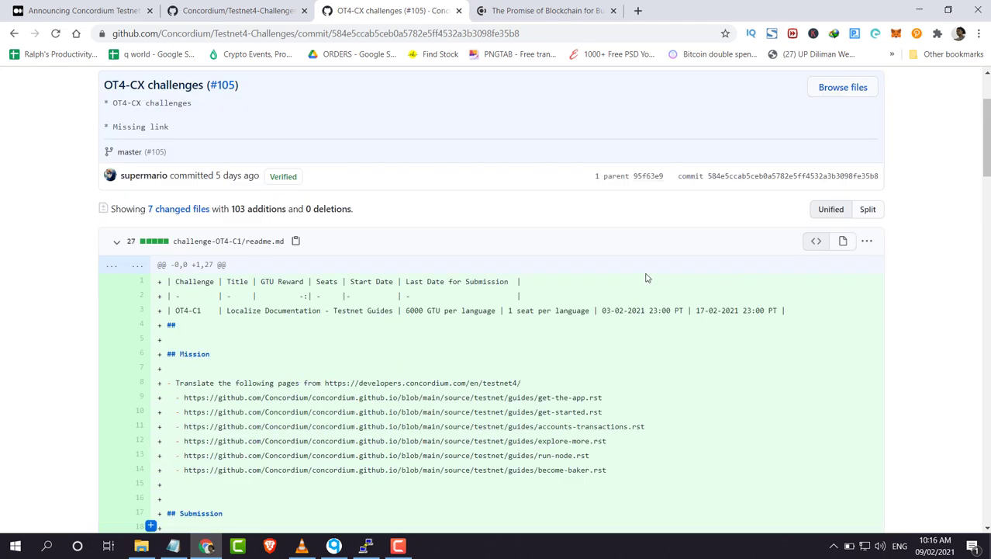
scroll(646, 277, "up", 1)
scroll(646, 277, "down", 1)
Review the added OT4-C1, C2 and C3 readmes, then go back to the file list.
scroll(648, 346, "down", 7)
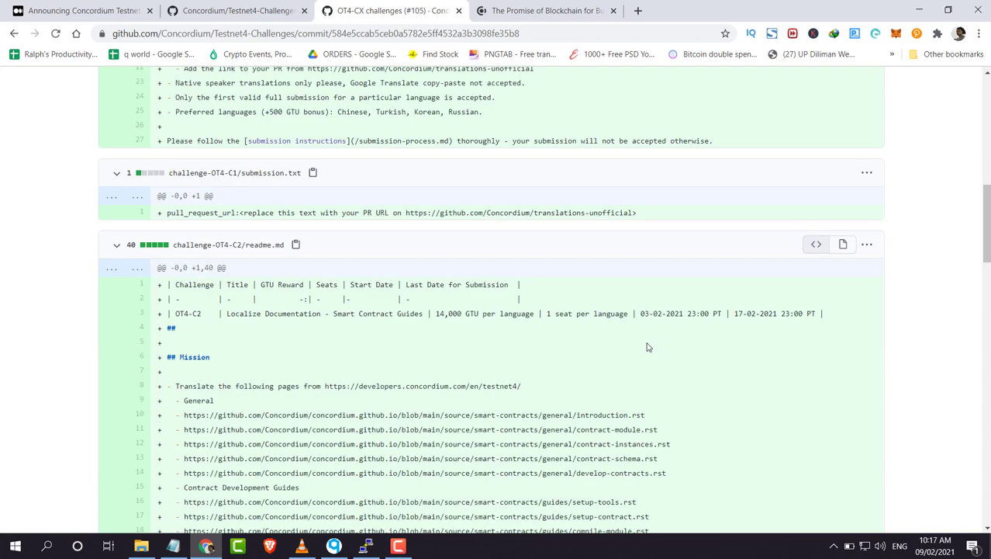
scroll(647, 347, "down", 12)
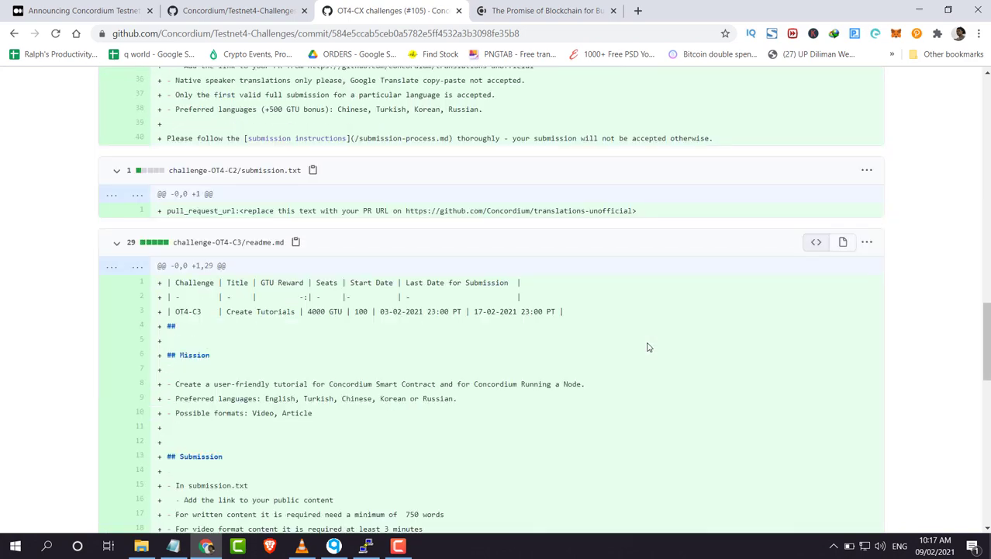
scroll(648, 347, "down", 5)
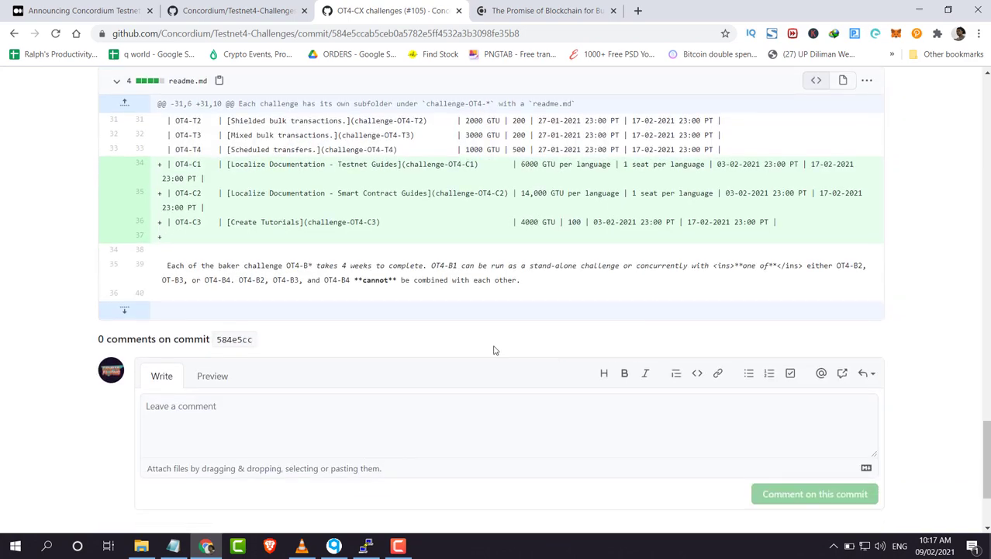
scroll(558, 349, "up", 1)
scroll(406, 338, "up", 20)
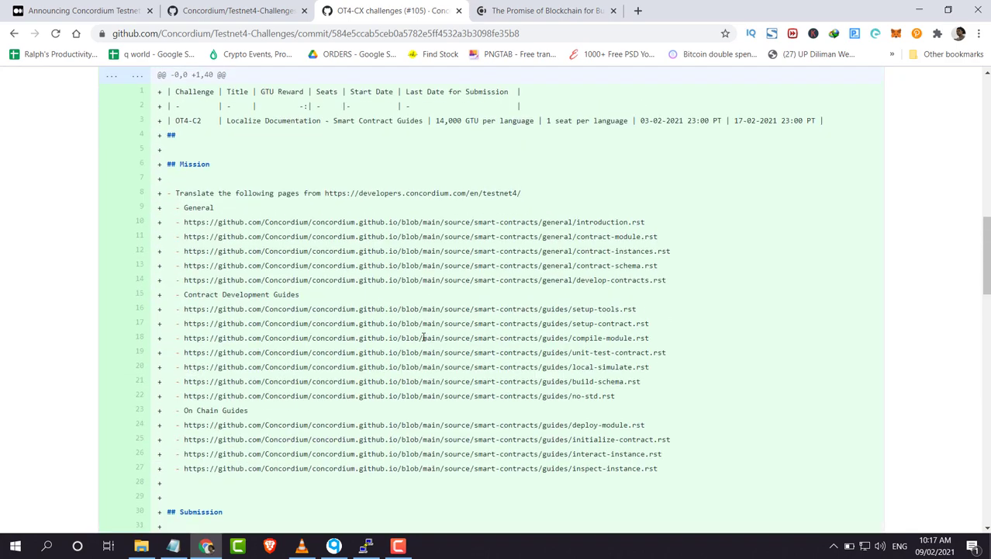
scroll(424, 339, "up", 5)
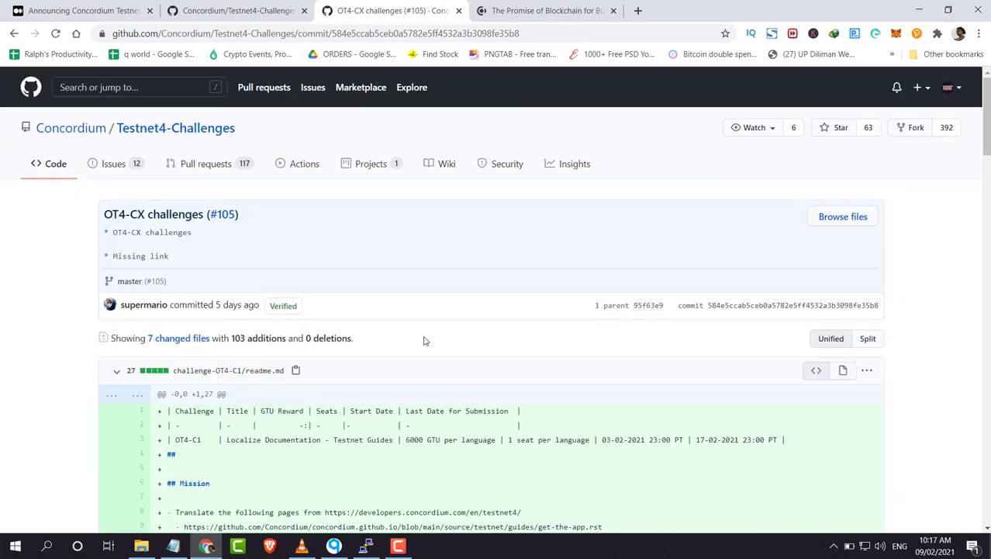
left_click(14, 34)
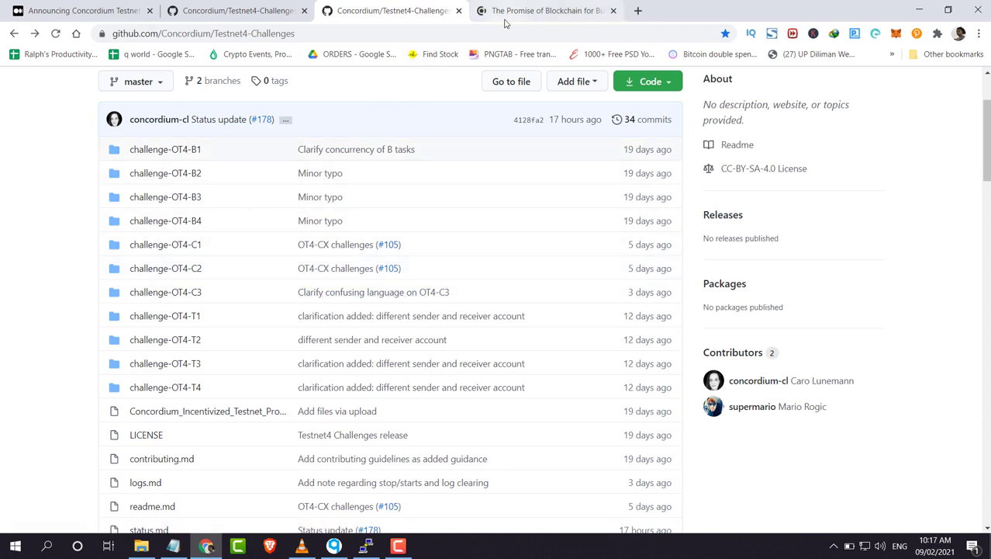
View the challenges table in the other GitHub tab, then switch to the Medium announcement.
left_click(241, 10)
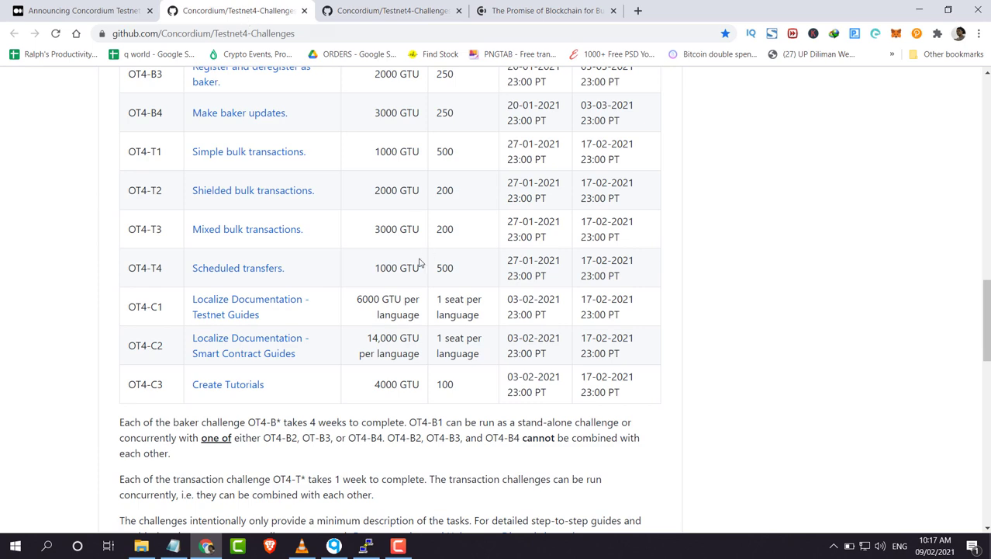
key("ctrl+shift+Tab")
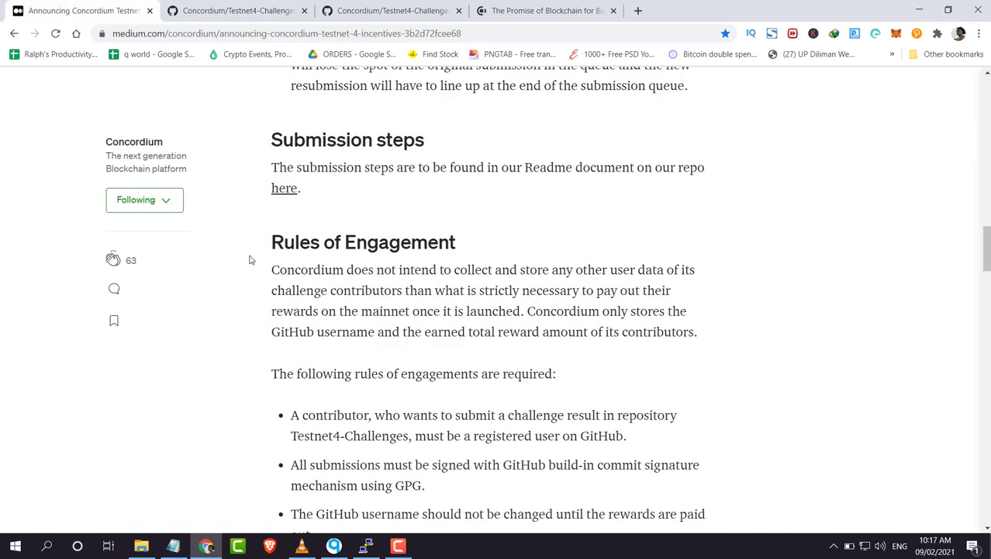
scroll(250, 260, "down", 1)
scroll(266, 244, "down", 1)
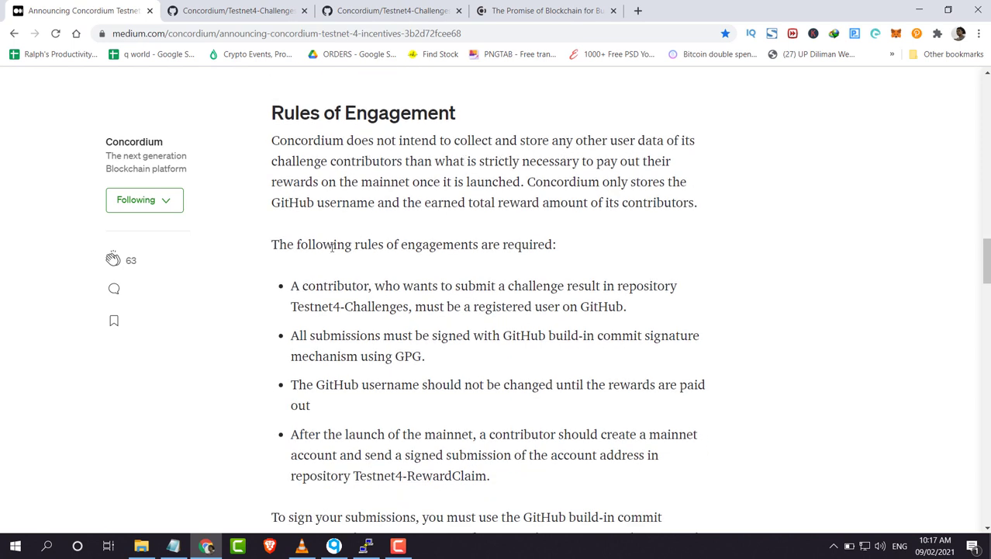
scroll(594, 203, "down", 1)
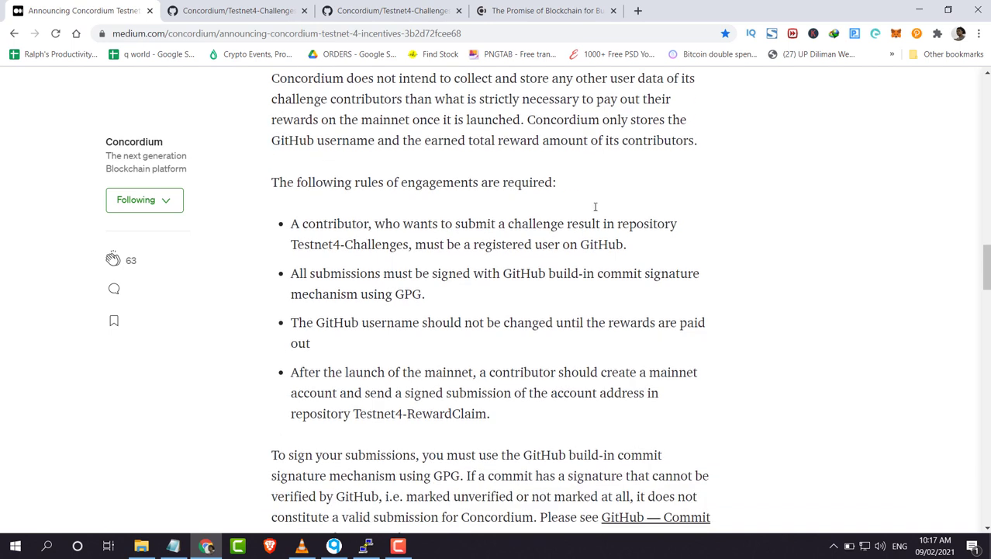
scroll(349, 165, "down", 1)
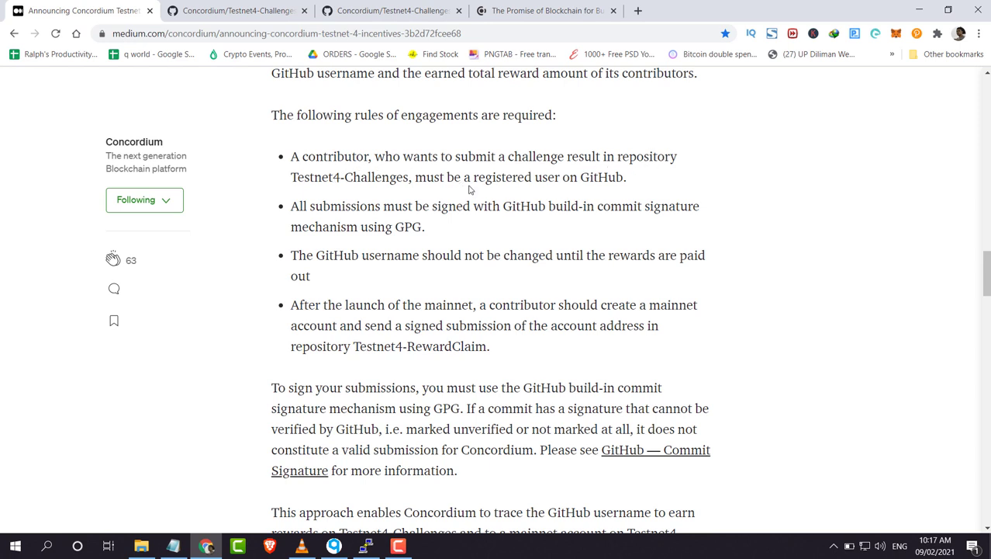
left_click_drag(580, 178, 642, 184)
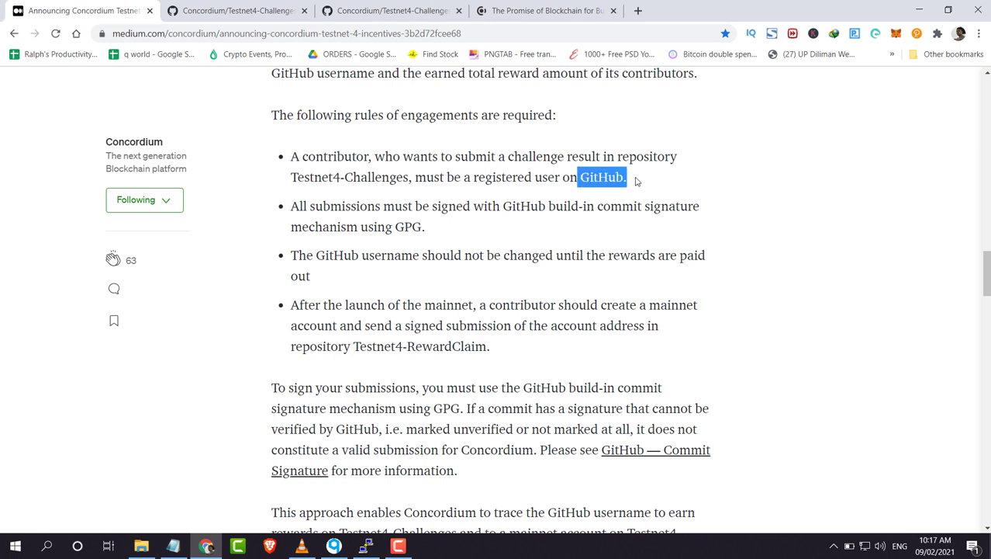
scroll(392, 194, "down", 1)
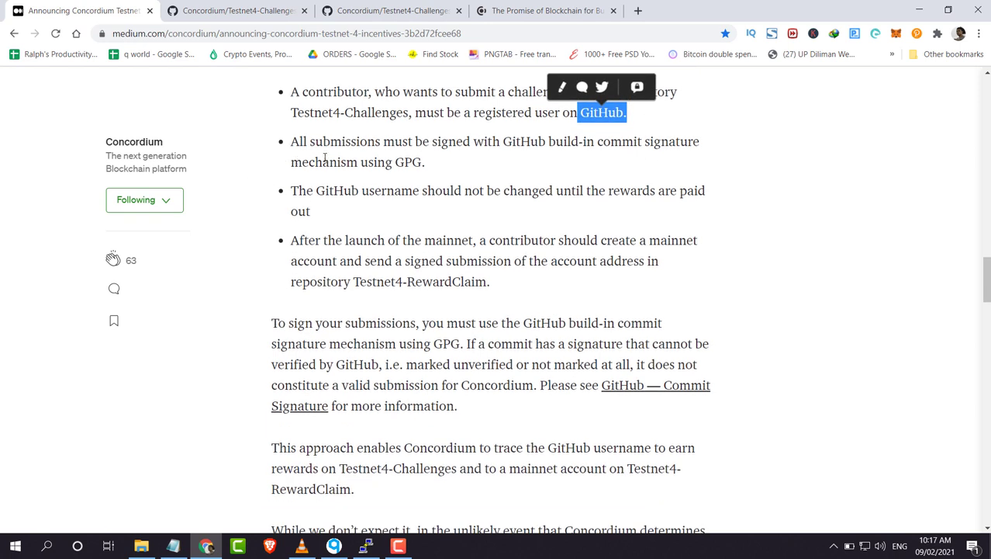
left_click(439, 158)
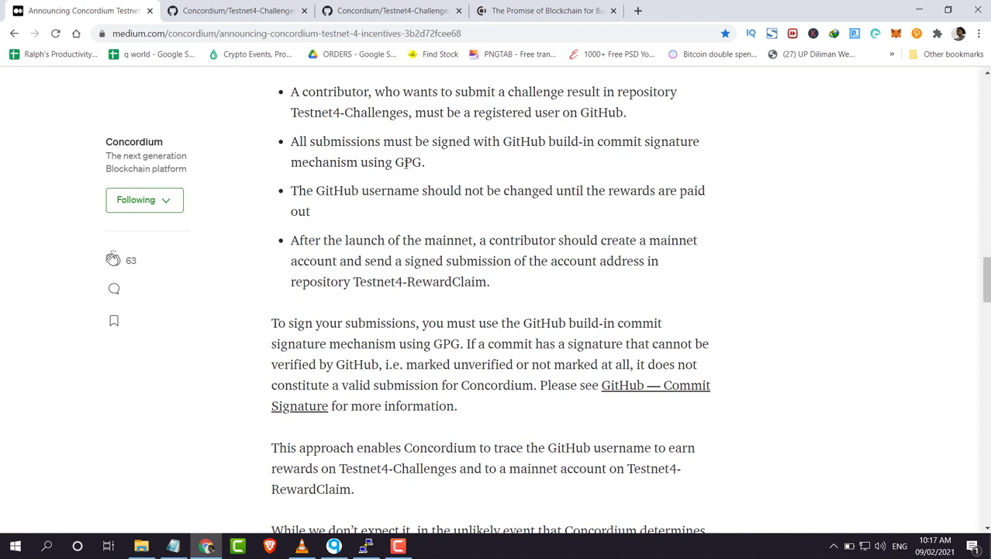
left_click_drag(396, 161, 443, 173)
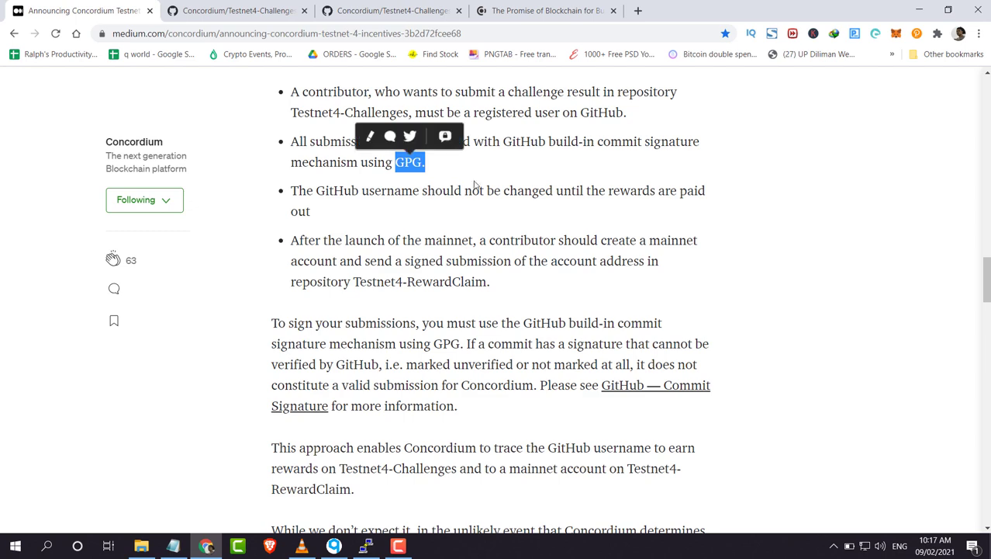
scroll(359, 164, "down", 1)
left_click(348, 164)
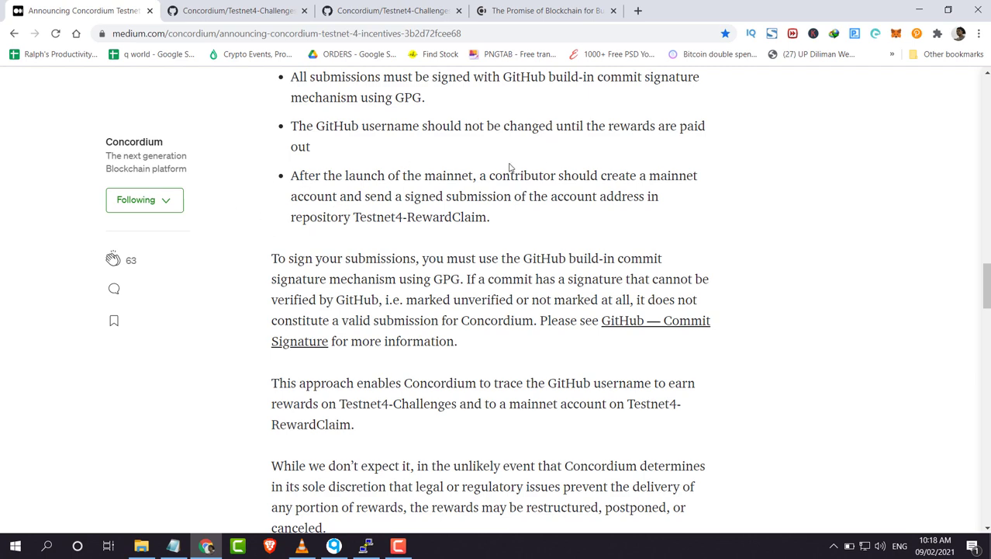
Scroll the Medium announcement down to the $50,000 GTU bug-disclosure reward and Get started steps.
scroll(498, 230, "down", 2)
scroll(466, 229, "up", 1)
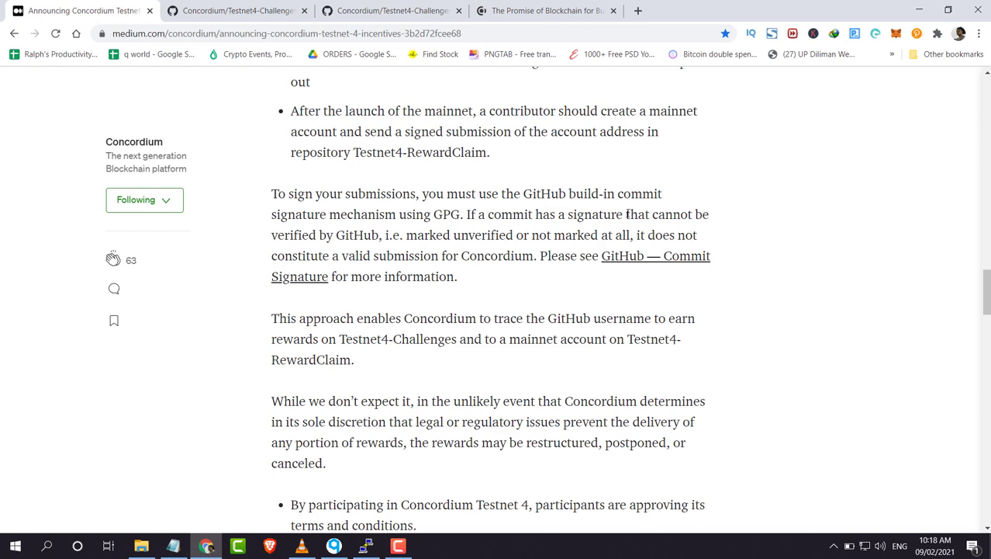
scroll(348, 224, "down", 1)
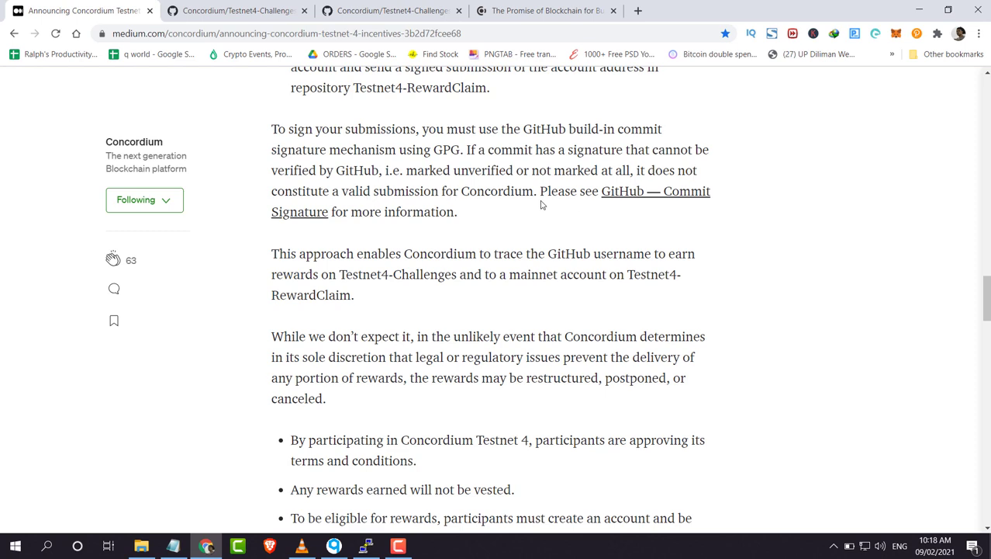
scroll(415, 213, "down", 4)
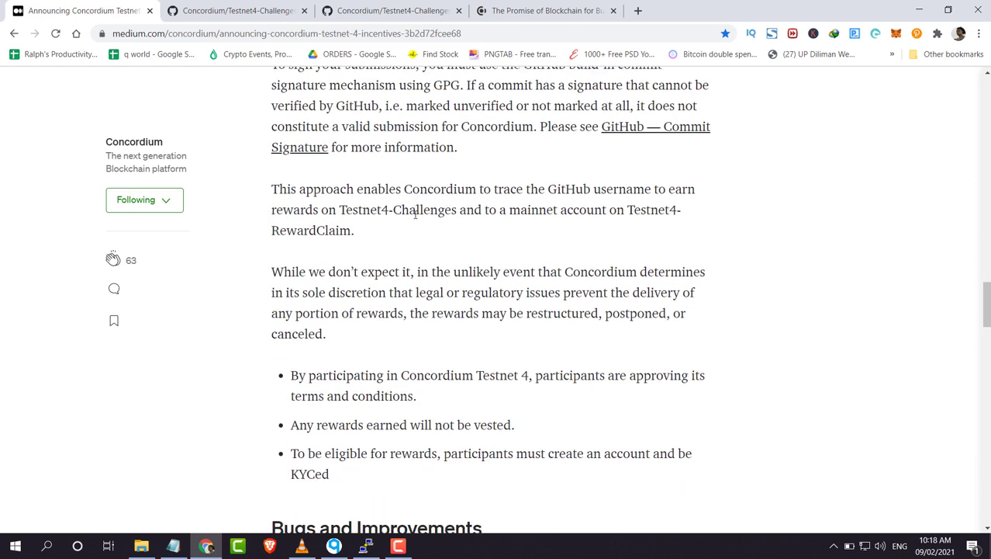
scroll(417, 222, "up", 3)
scroll(487, 268, "down", 1)
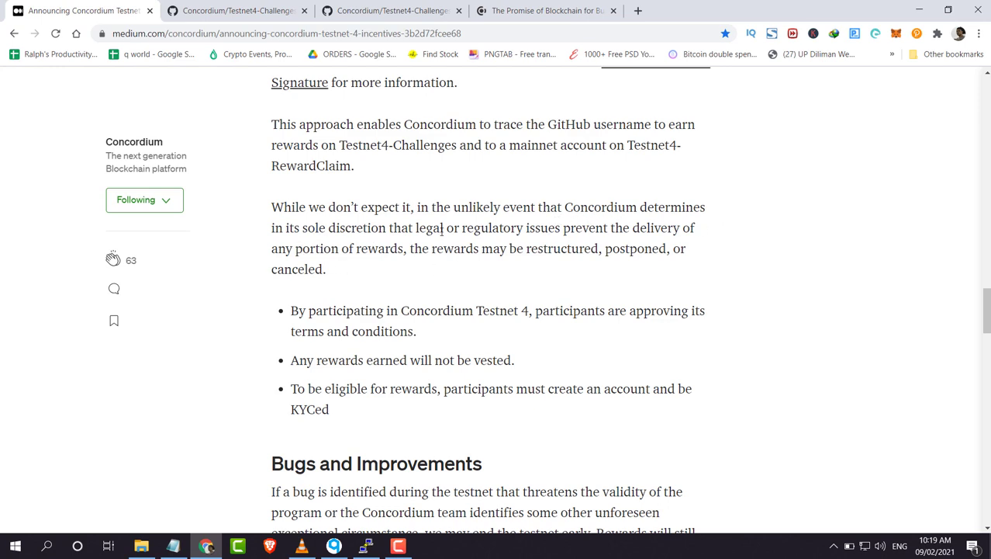
scroll(488, 259, "down", 4)
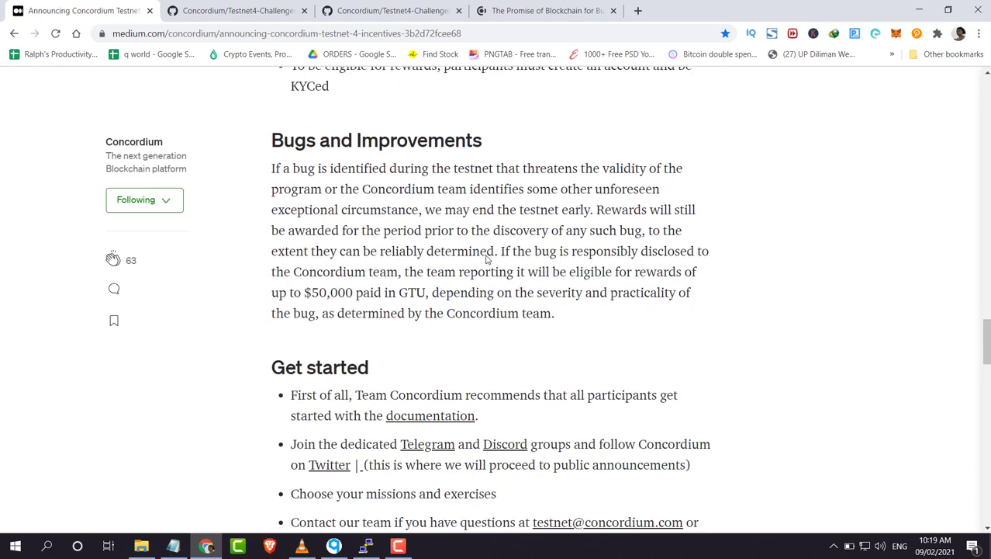
scroll(393, 215, "down", 2)
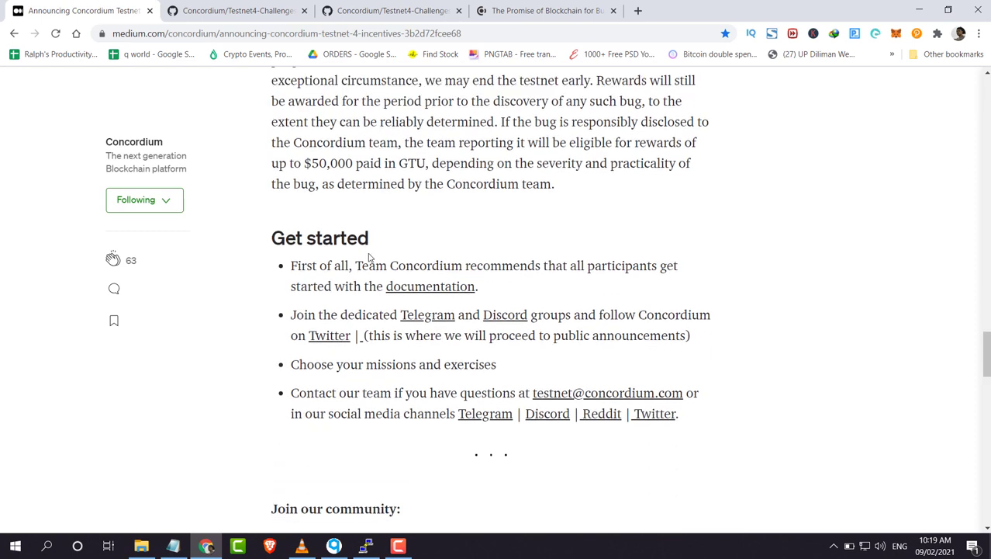
scroll(370, 257, "down", 1)
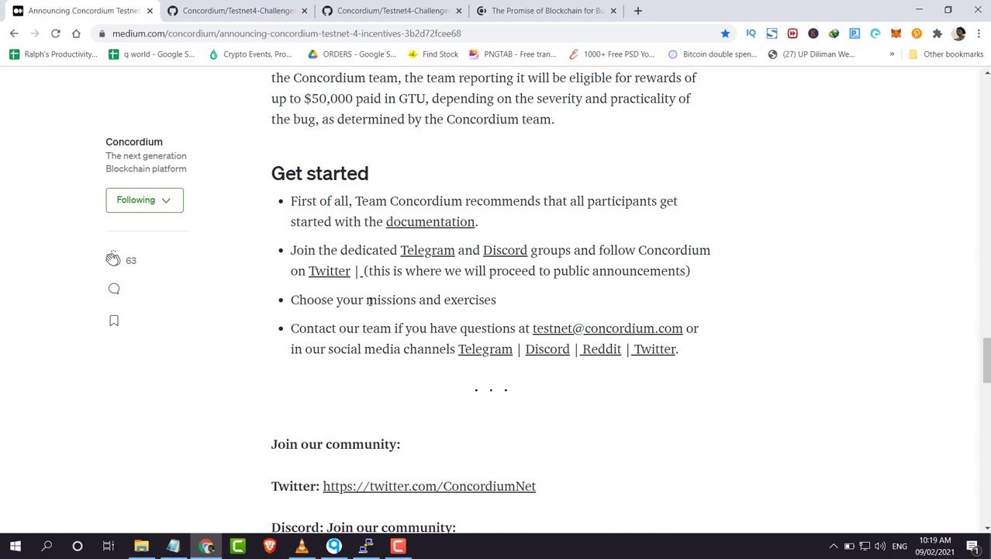
scroll(424, 221, "down", 2)
scroll(423, 221, "up", 2)
scroll(423, 221, "up", 1)
Glance at the GitHub Testnet4-Challenges page, then return to the announcement article.
left_click(218, 13)
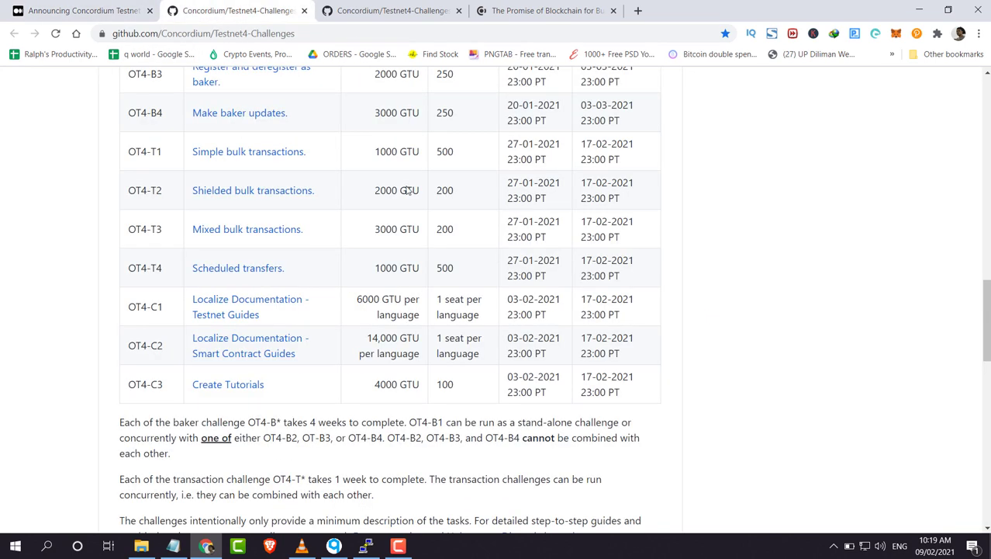
scroll(300, 289, "up", 10)
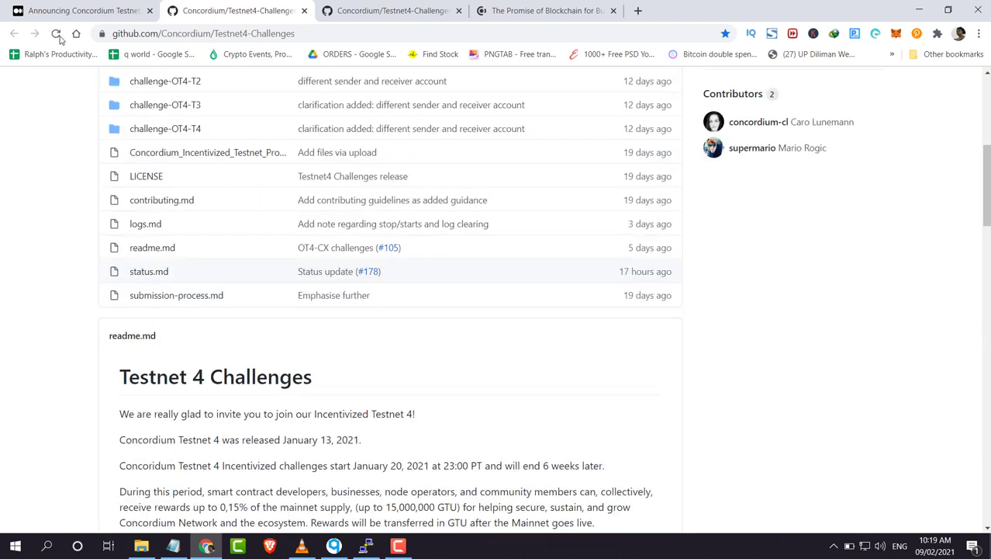
scroll(217, 148, "up", 5)
left_click(61, 13)
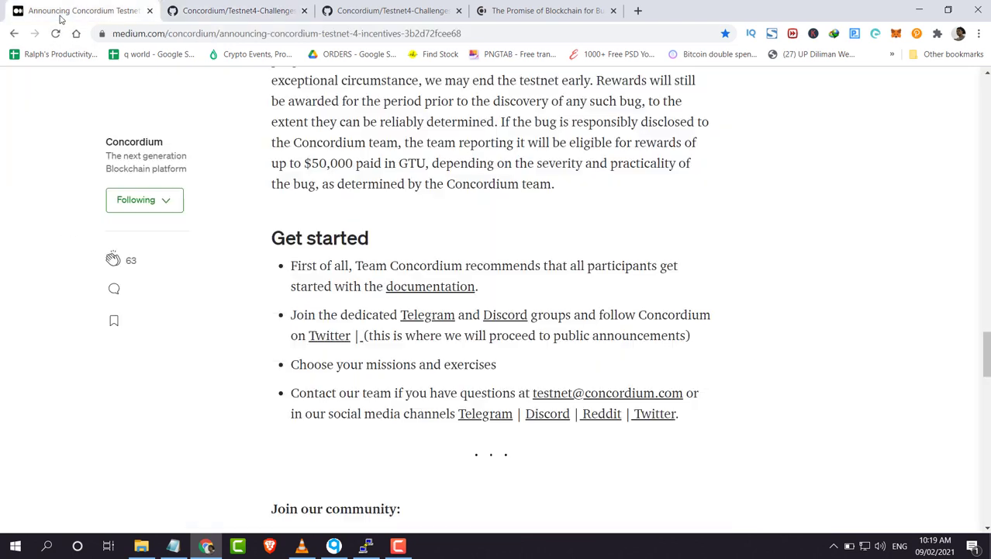
Switch to the concordium.com homepage and scroll through its business blockchain features and chairman's video.
left_click(506, 10)
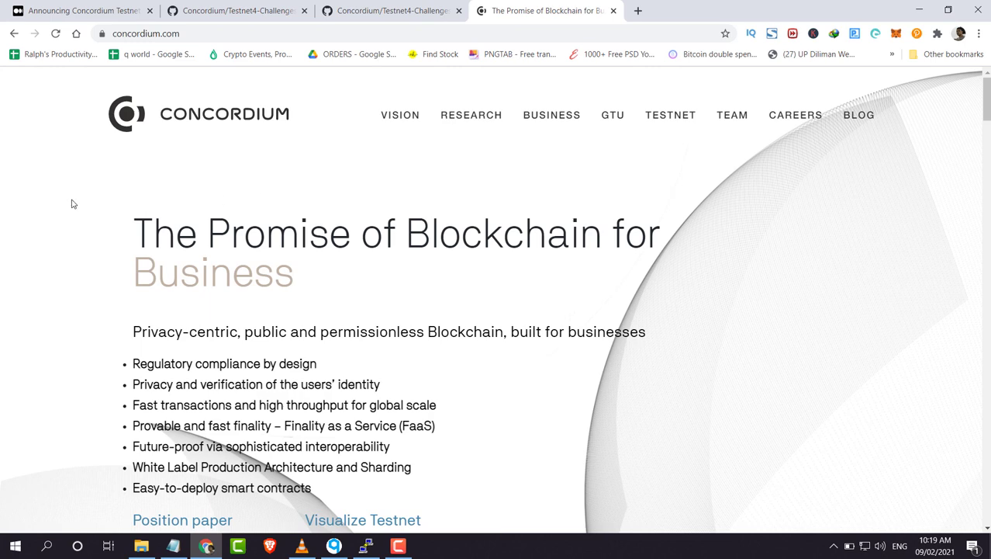
scroll(149, 194, "down", 1)
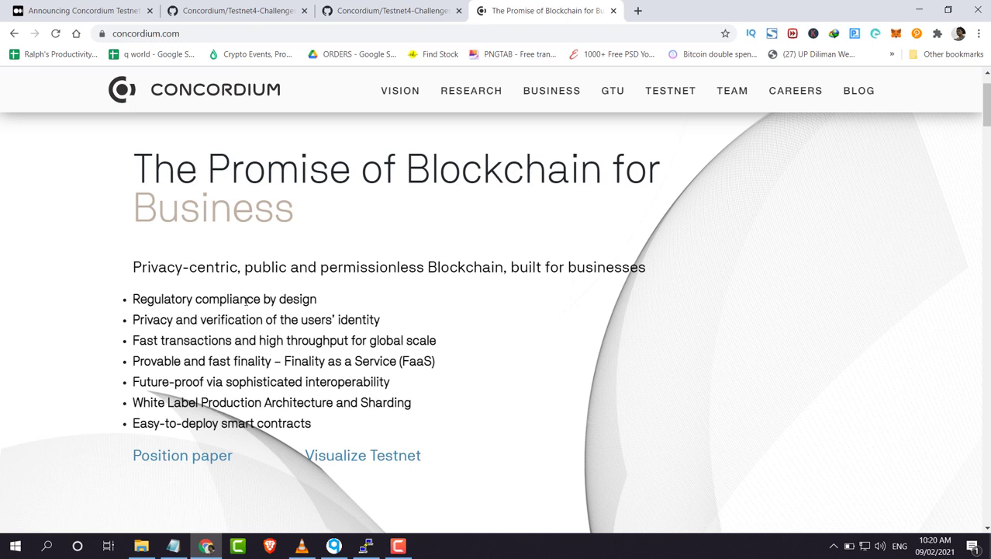
scroll(246, 301, "down", 1)
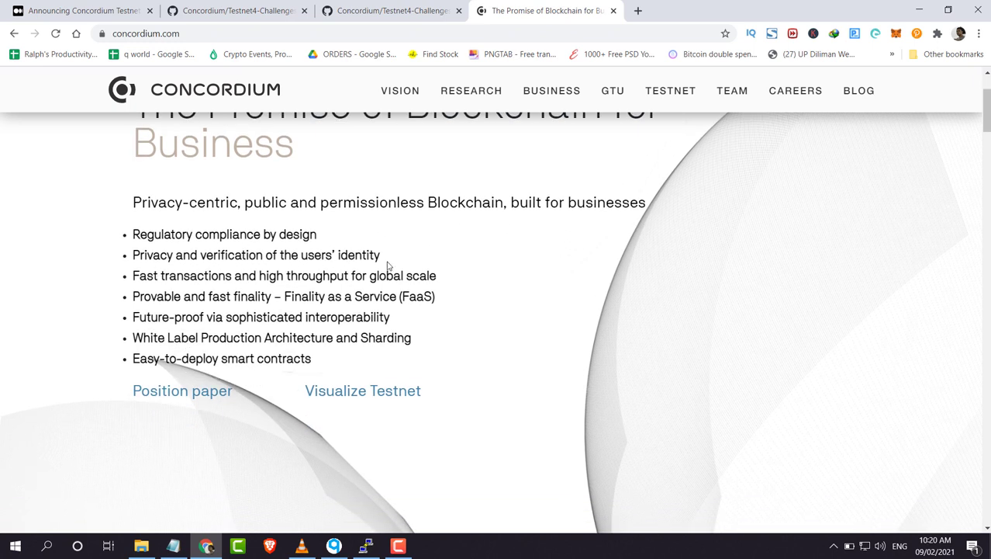
scroll(392, 268, "down", 1)
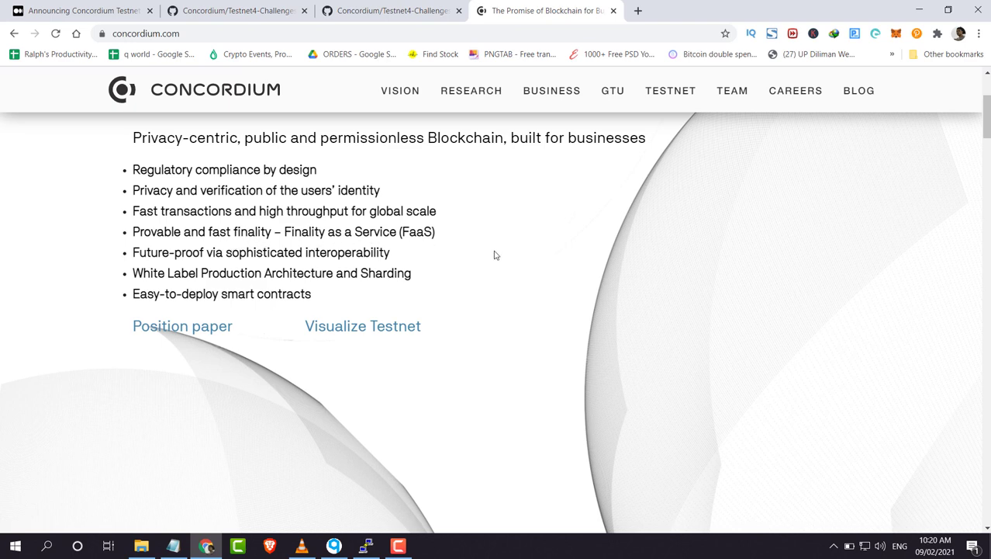
scroll(489, 256, "down", 7)
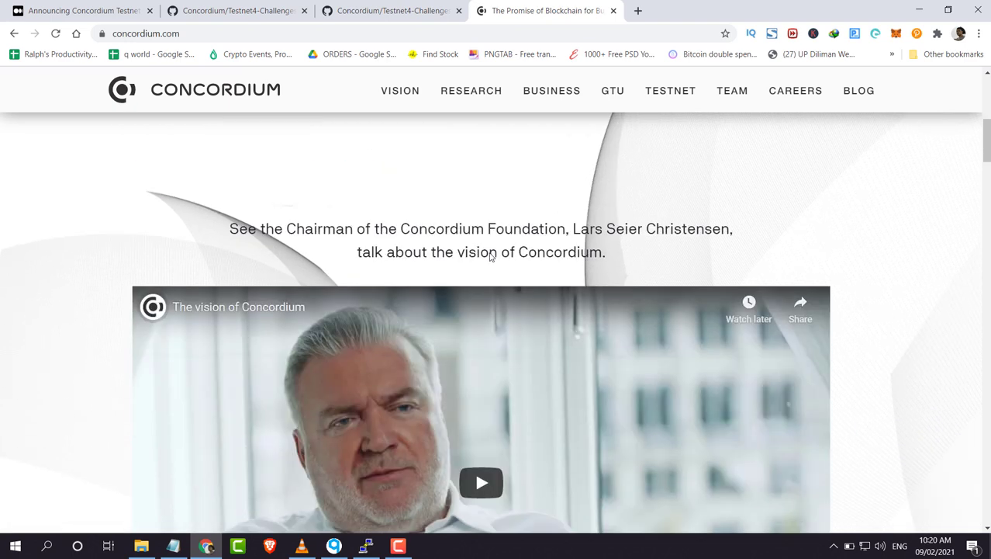
scroll(219, 297, "down", 2)
scroll(218, 297, "up", 3)
scroll(552, 369, "up", 2)
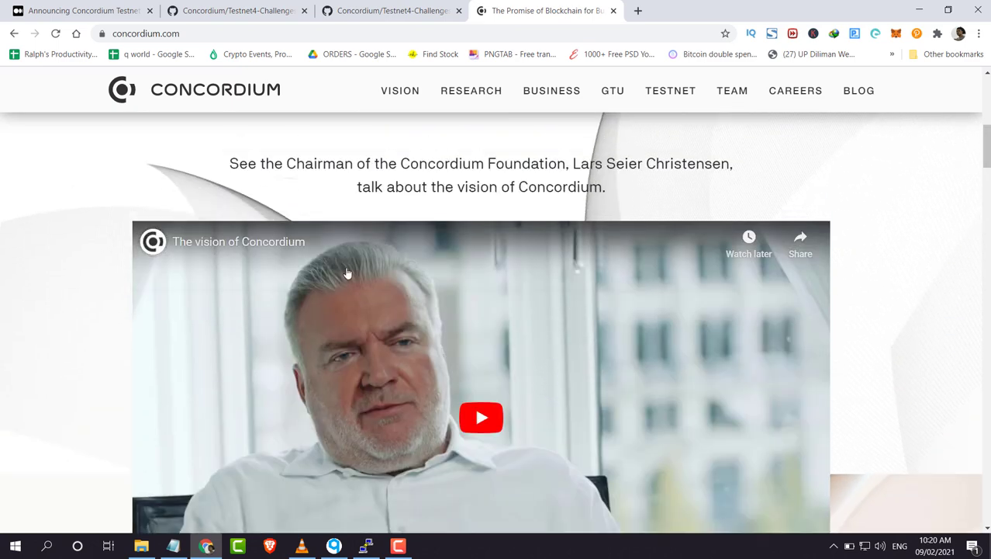
scroll(826, 378, "down", 3)
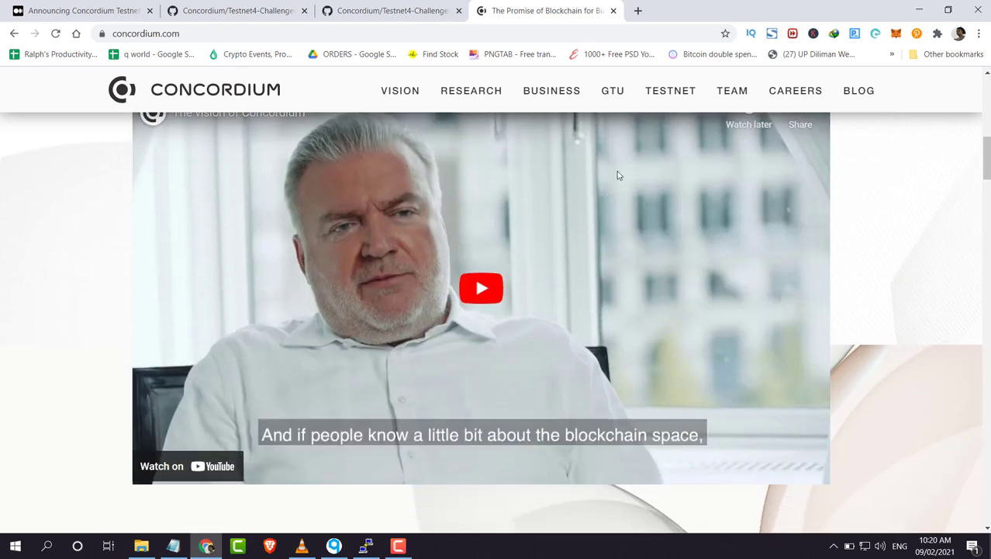
scroll(459, 435, "down", 1)
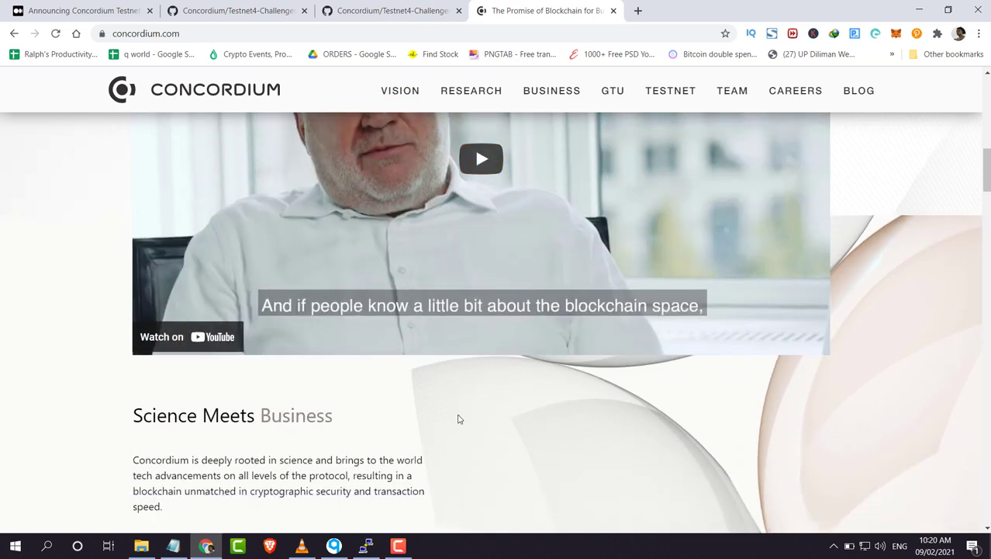
scroll(459, 417, "down", 3)
scroll(518, 352, "down", 5)
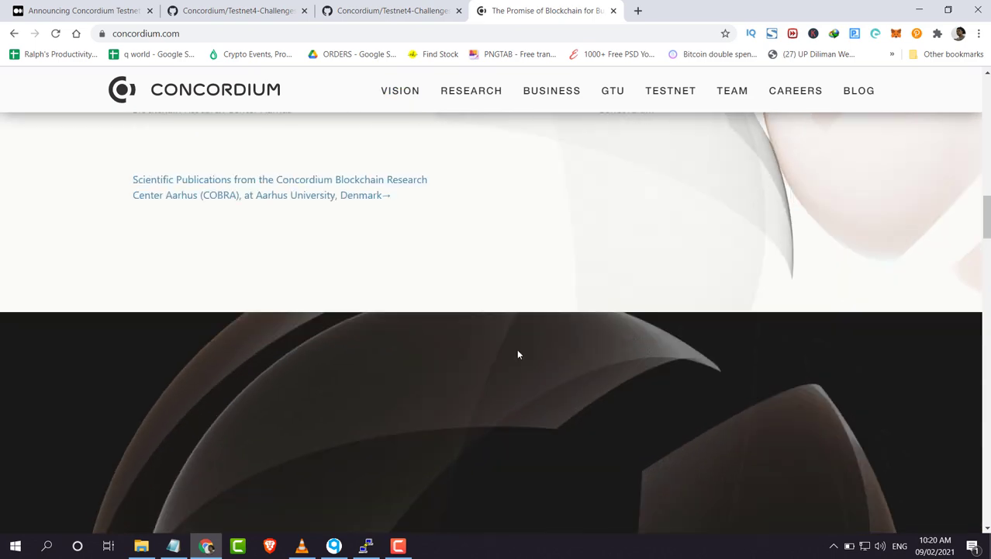
scroll(518, 354, "down", 1)
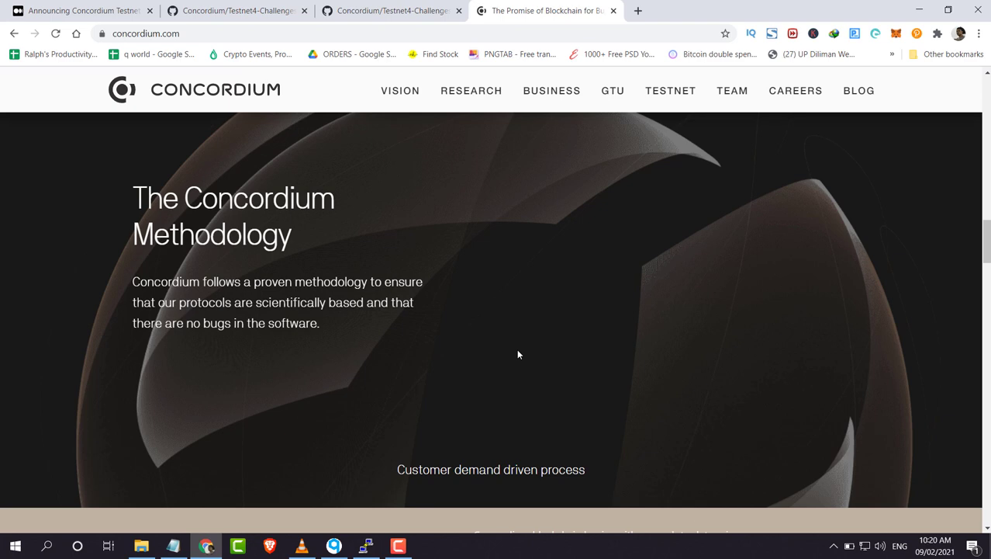
scroll(328, 305, "down", 2)
scroll(329, 305, "down", 2)
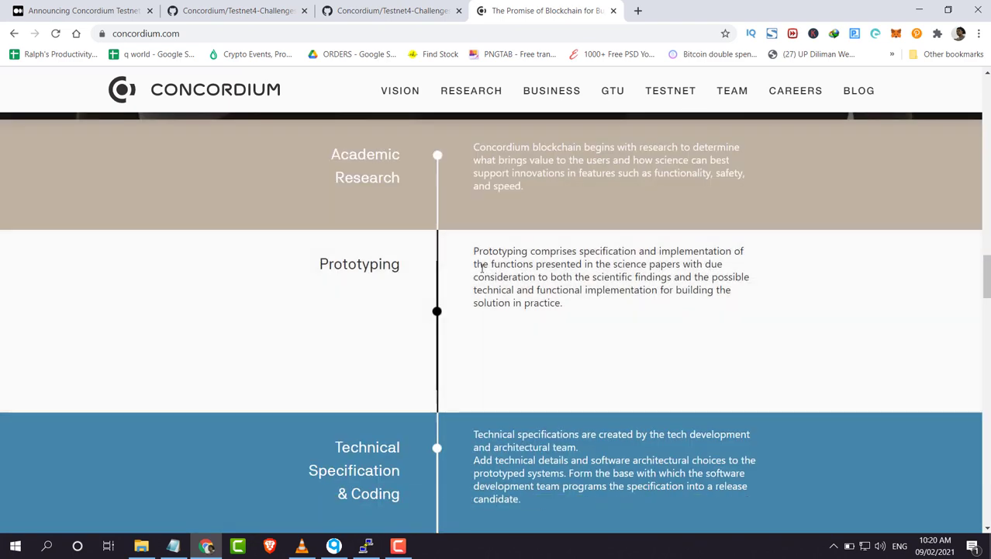
scroll(531, 226, "up", 2)
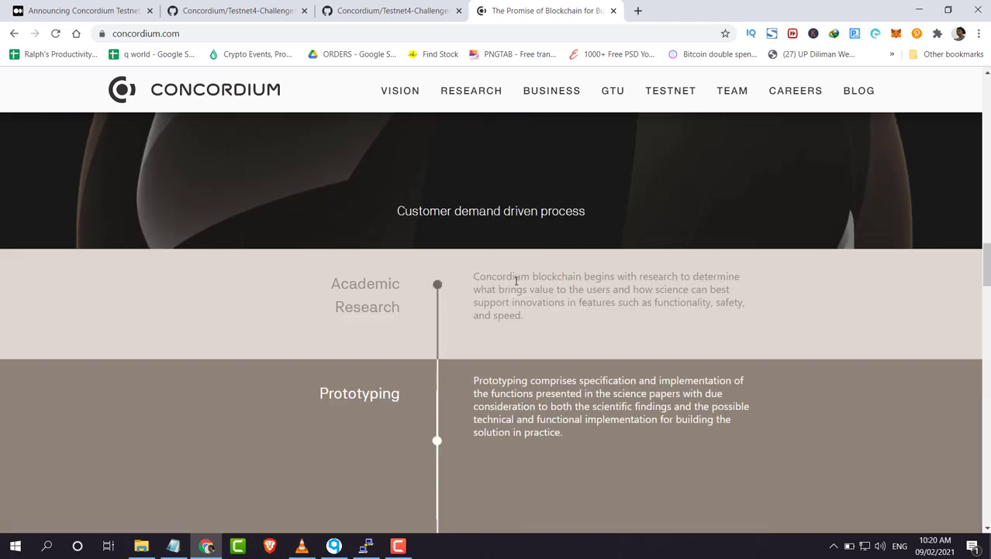
scroll(516, 280, "down", 3)
scroll(516, 310, "down", 4)
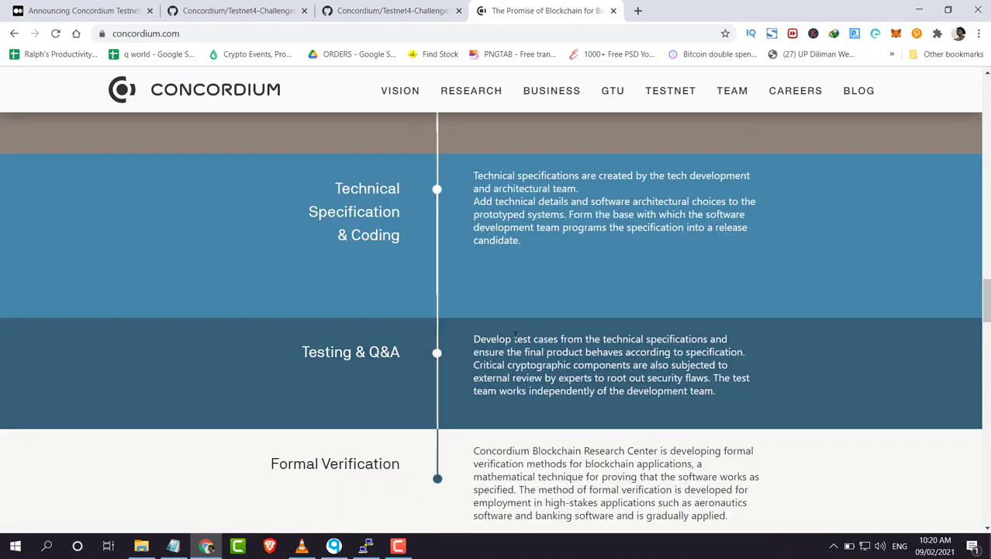
scroll(388, 346, "up", 1)
scroll(365, 345, "up", 8)
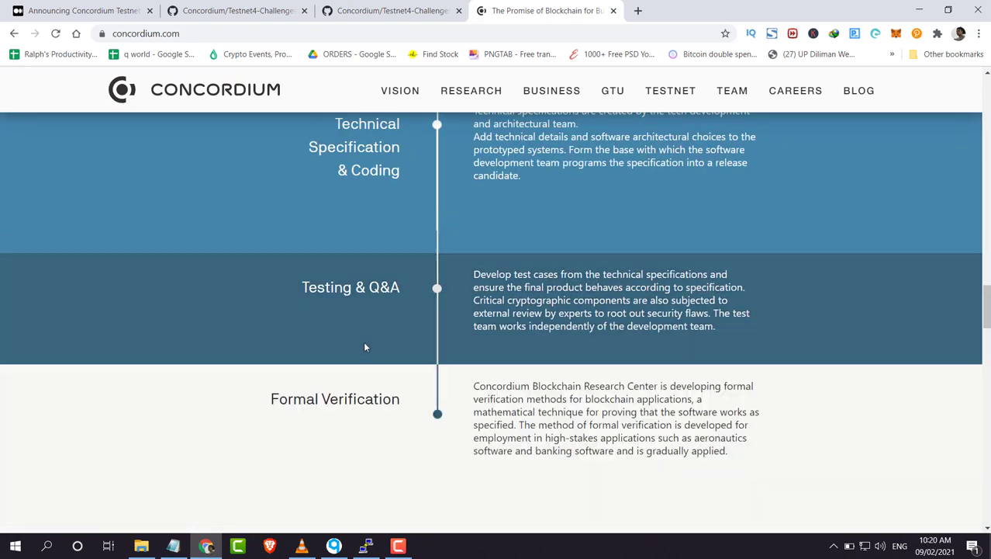
scroll(390, 344, "down", 10)
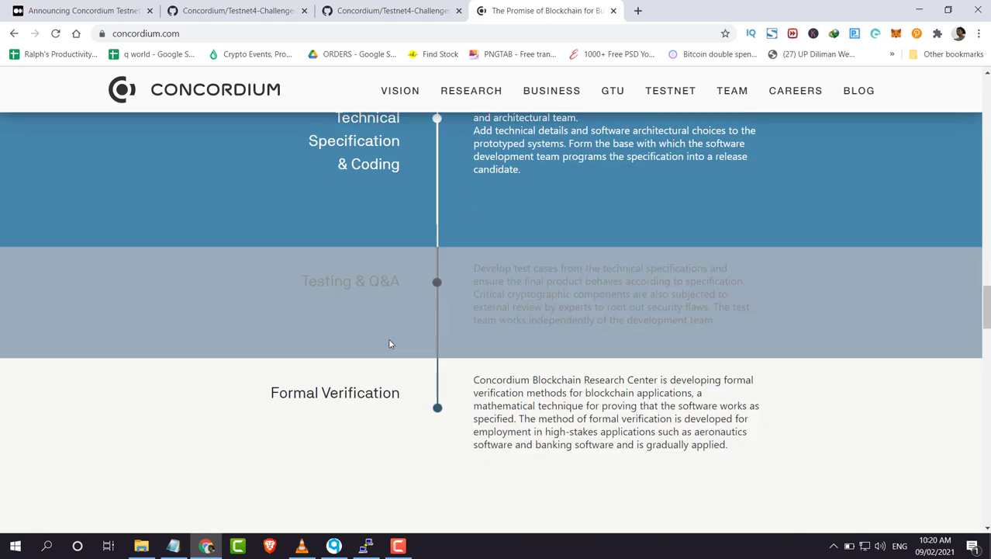
scroll(376, 340, "up", 1)
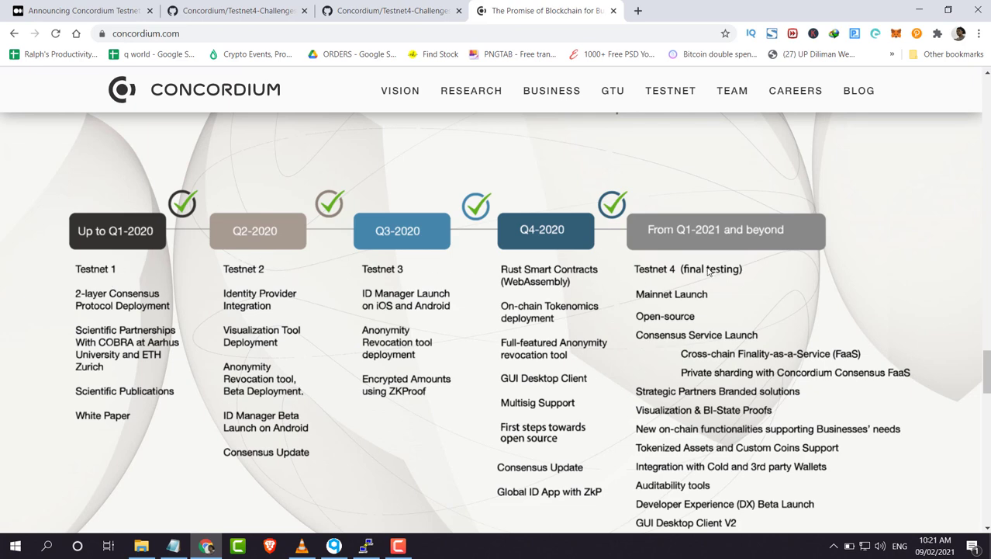
scroll(698, 256, "down", 1)
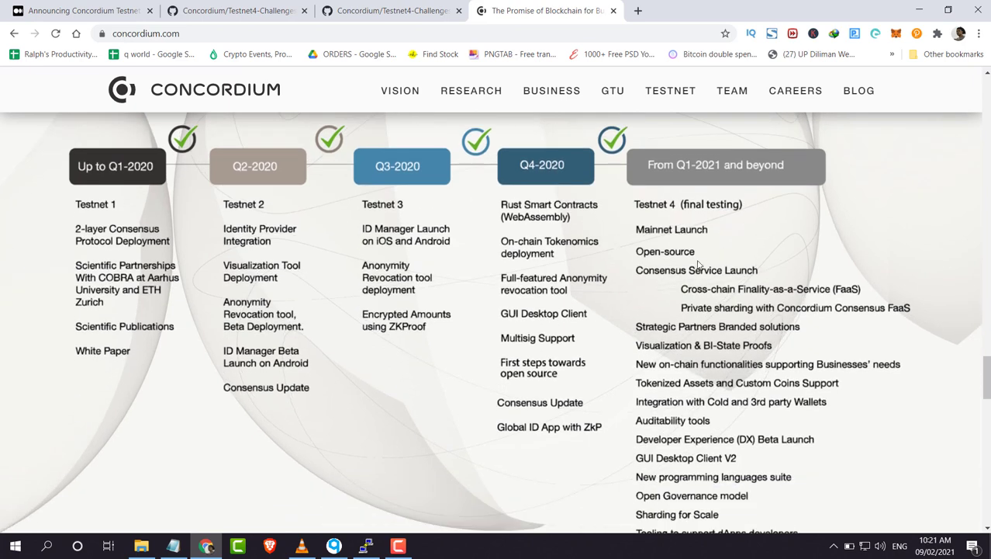
scroll(672, 232, "down", 1)
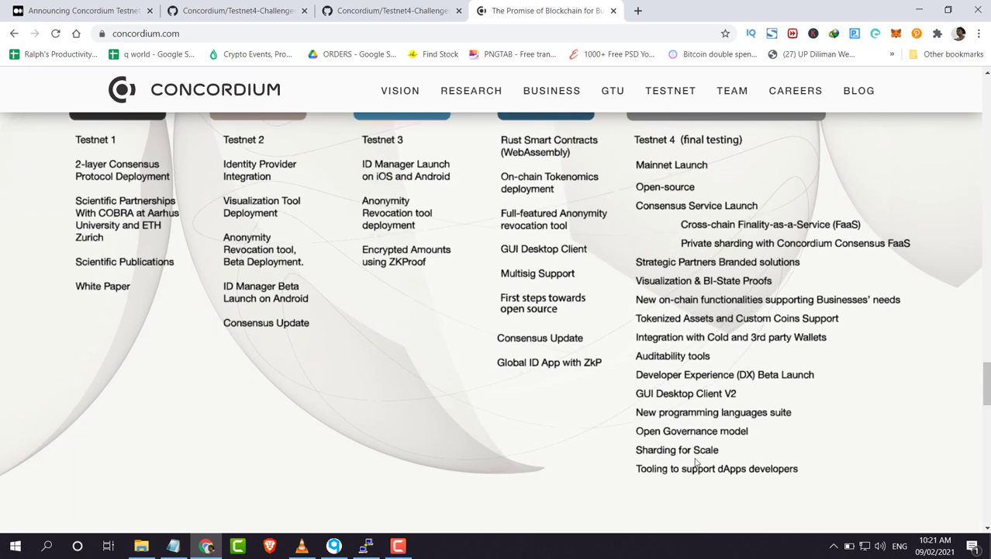
scroll(495, 304, "up", 15)
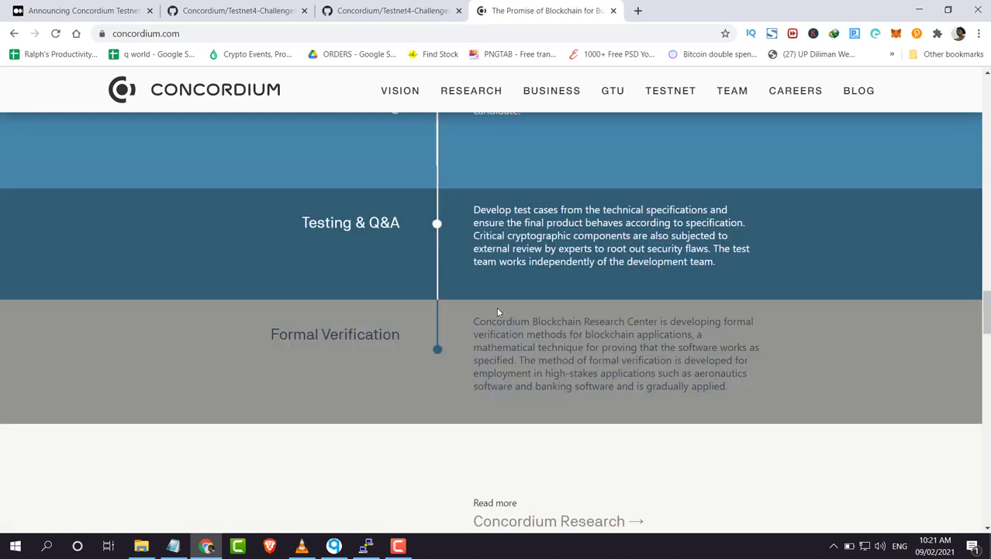
scroll(498, 309, "up", 15)
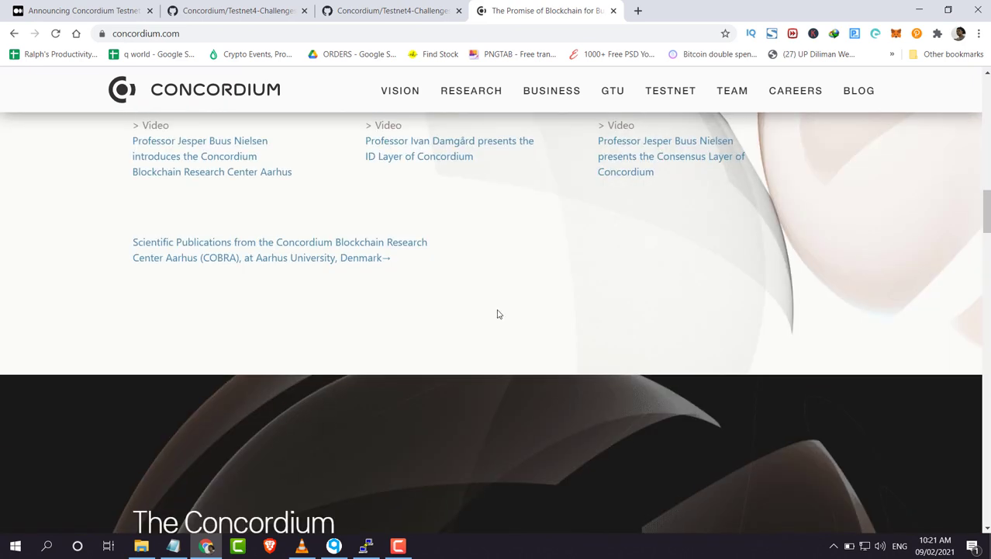
scroll(498, 310, "up", 10)
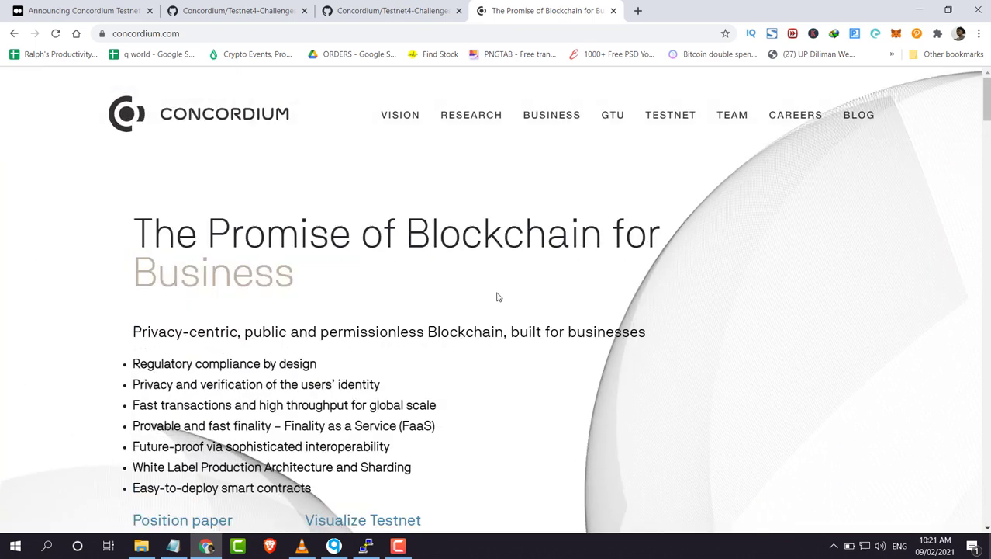
left_click(494, 115)
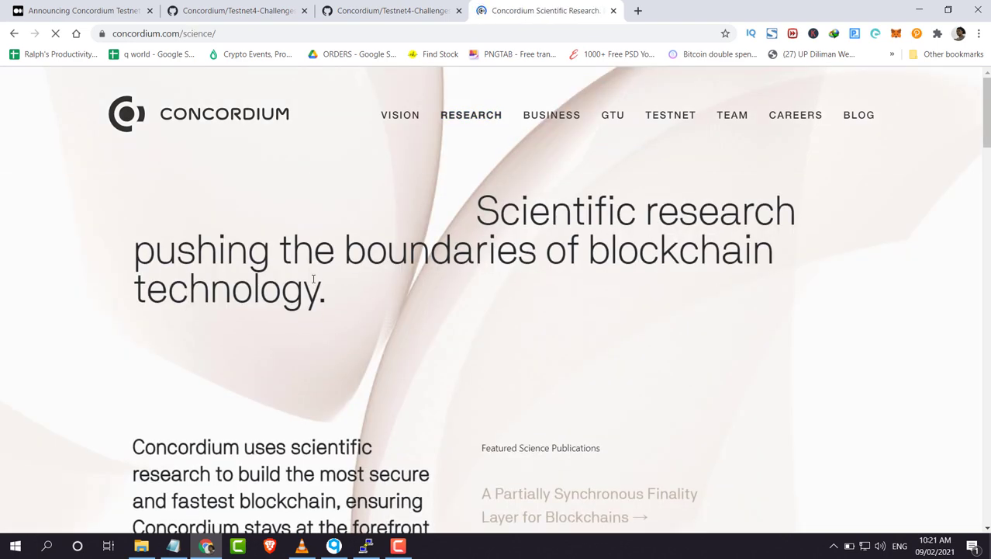
scroll(651, 260, "down", 7)
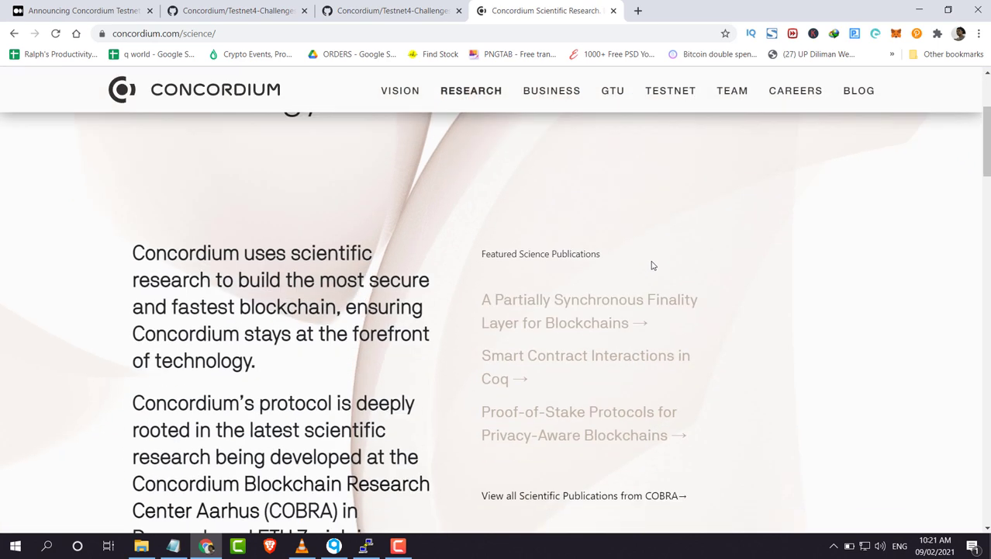
scroll(654, 268, "up", 3)
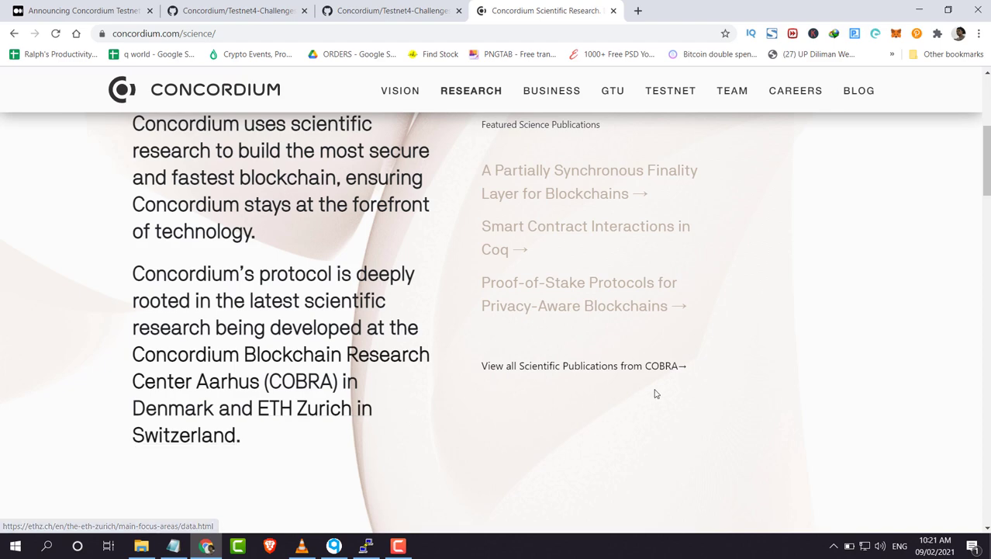
scroll(625, 342, "down", 10)
scroll(628, 346, "up", 5)
scroll(631, 353, "up", 5)
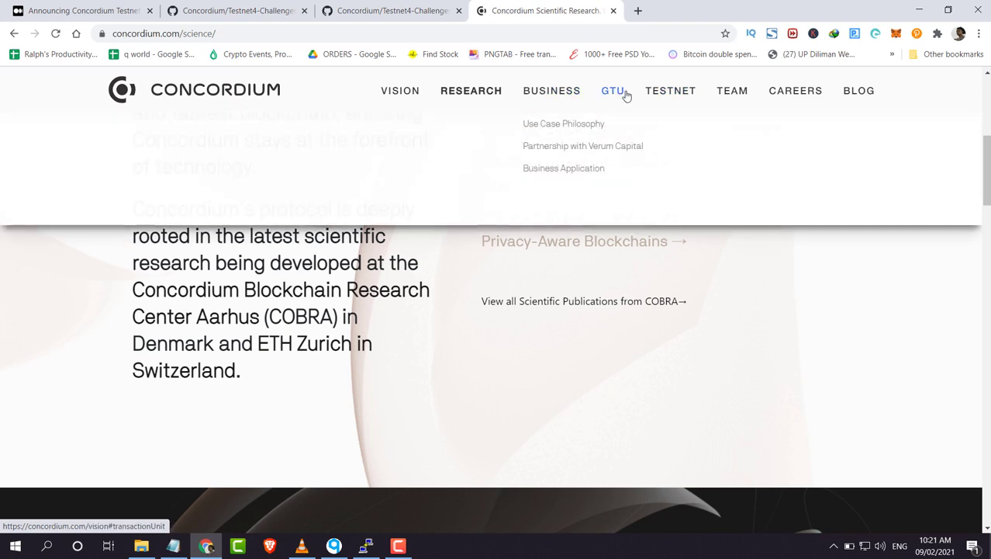
Look over the Concordium Business page, then open the Team page from the navigation bar.
left_click(556, 93)
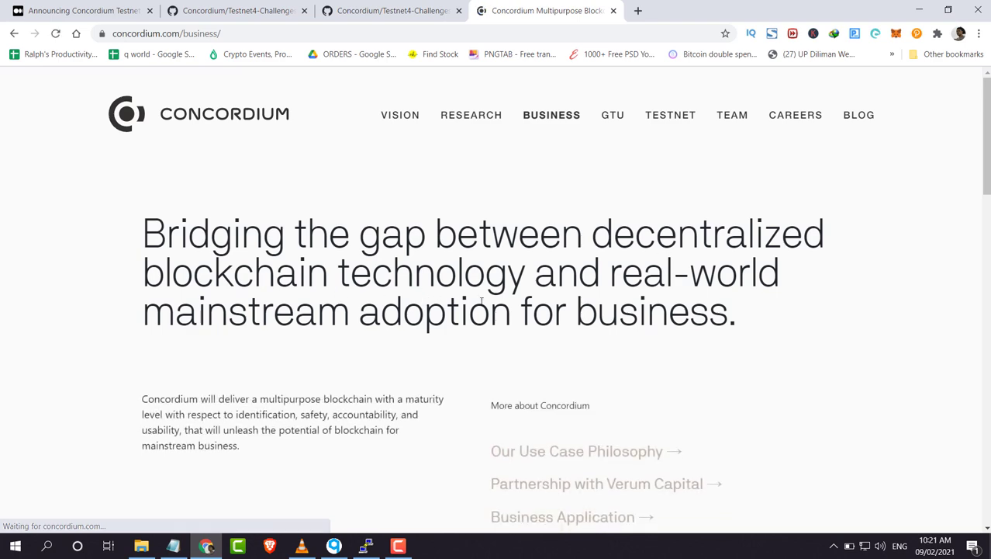
scroll(559, 291, "down", 20)
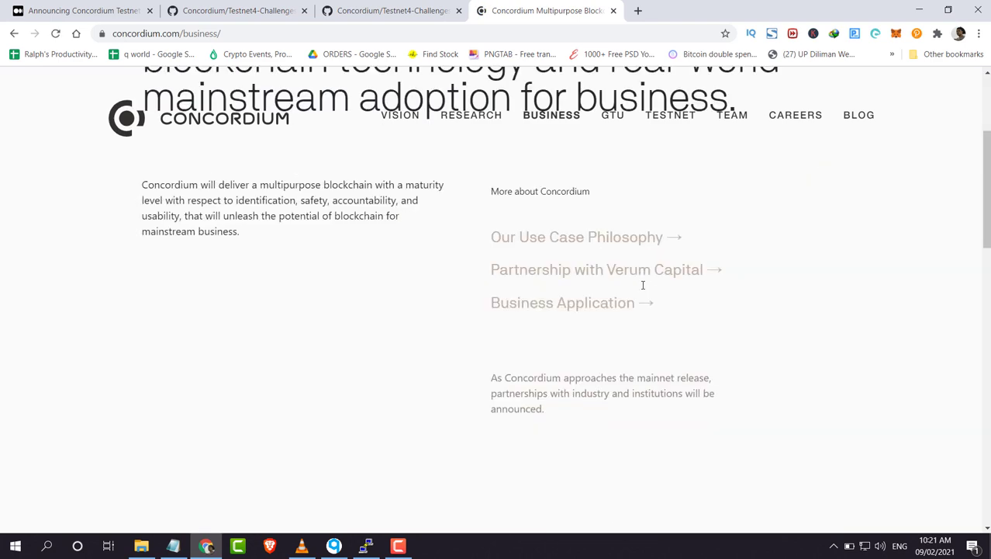
scroll(356, 277, "up", 20)
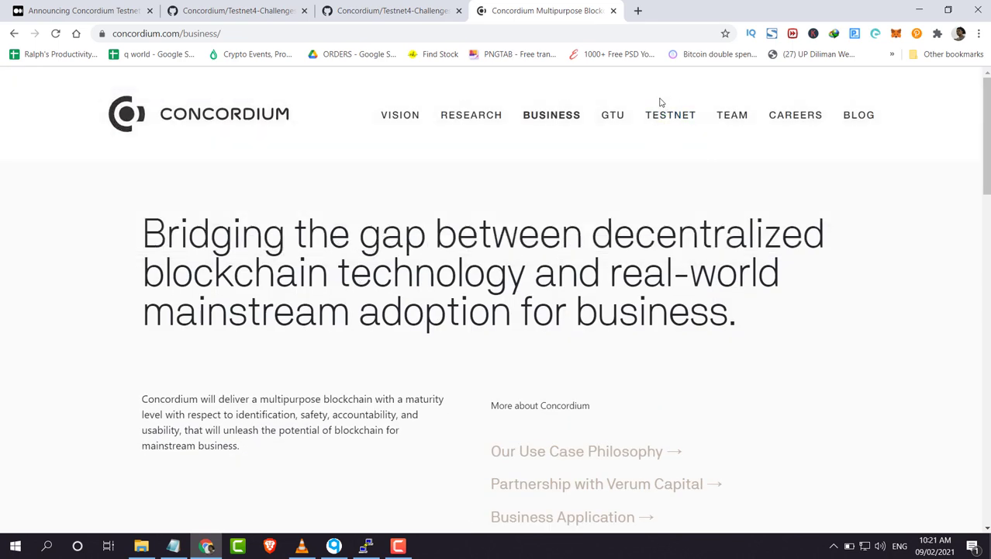
mouse_move(657, 113)
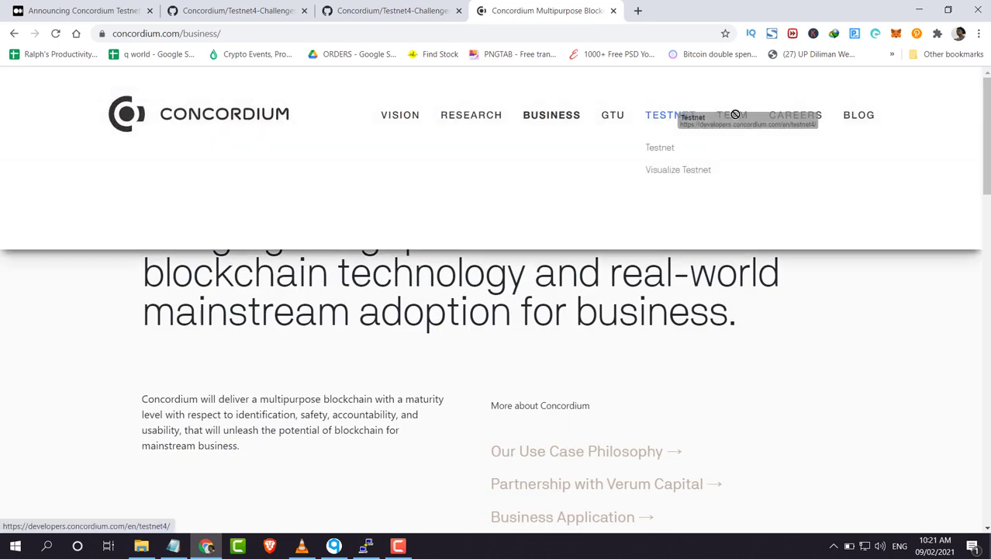
mouse_move(734, 117)
left_click(733, 116)
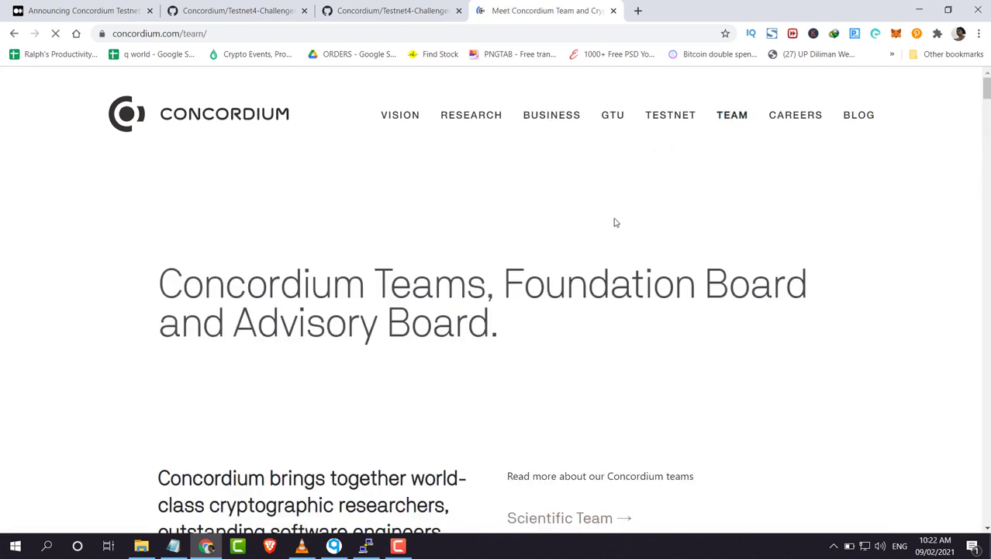
scroll(482, 231, "down", 2)
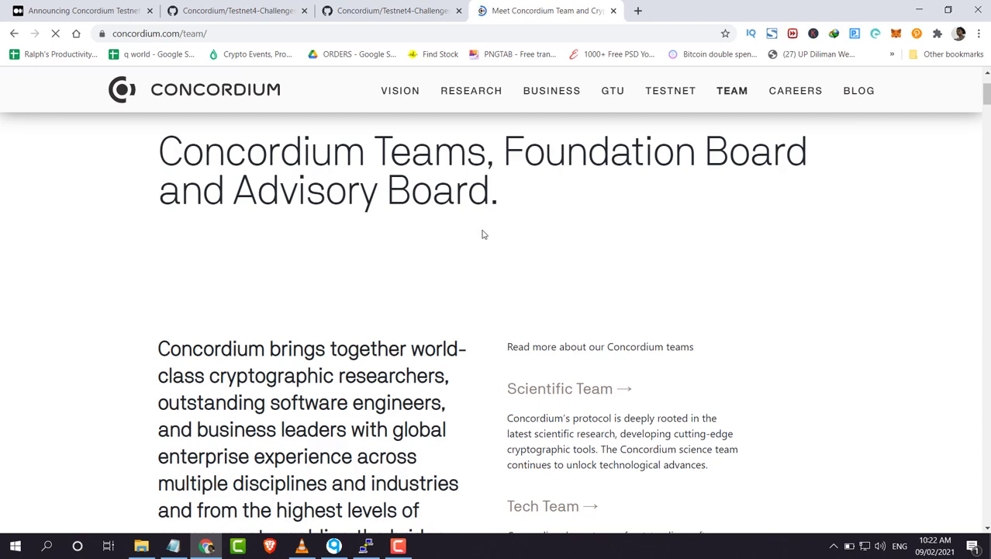
scroll(483, 235, "down", 9)
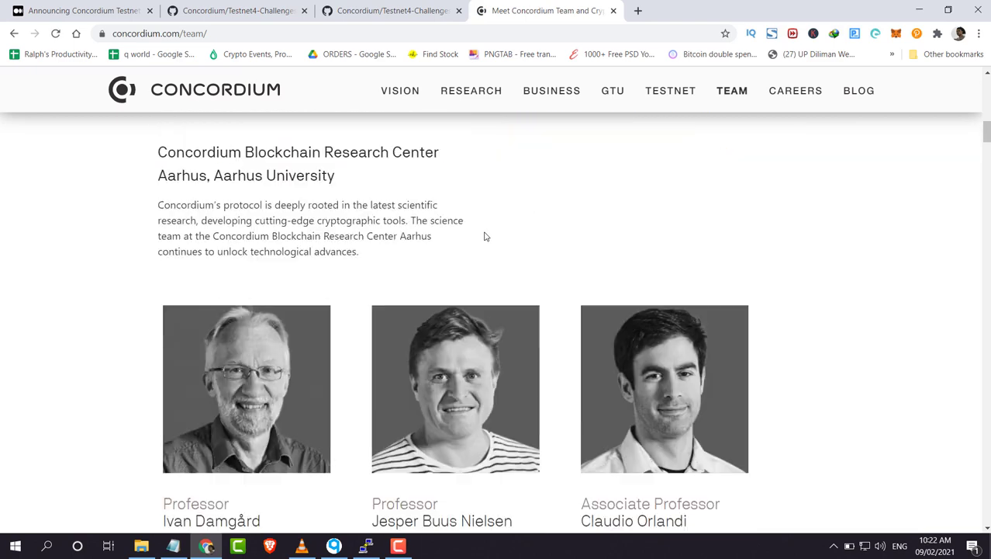
scroll(727, 225, "up", 6)
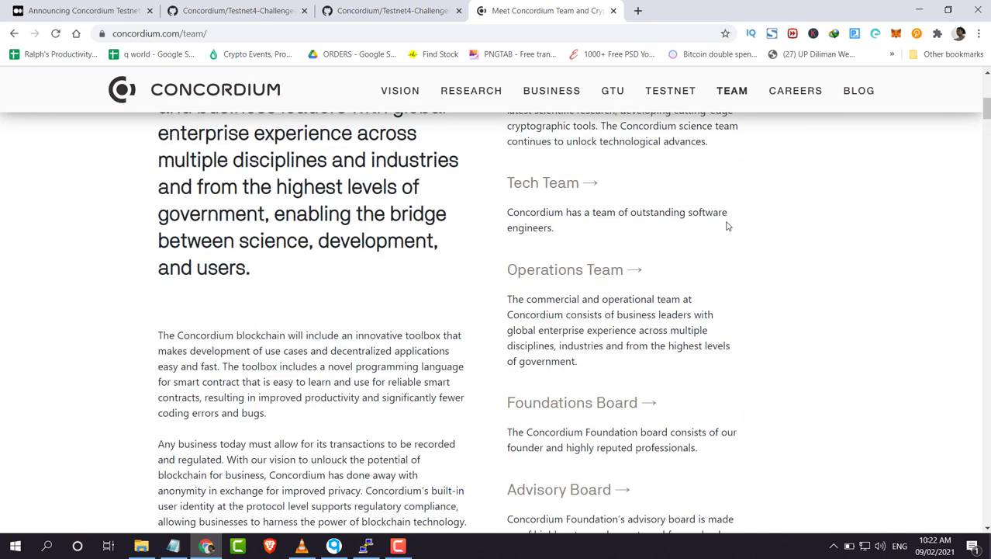
scroll(727, 225, "up", 1)
scroll(727, 226, "down", 7)
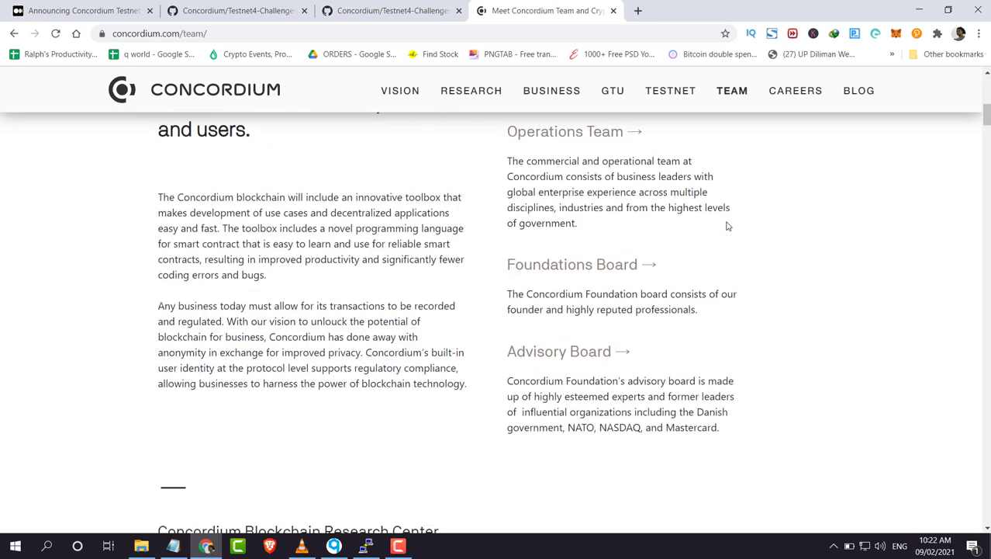
scroll(727, 225, "down", 1)
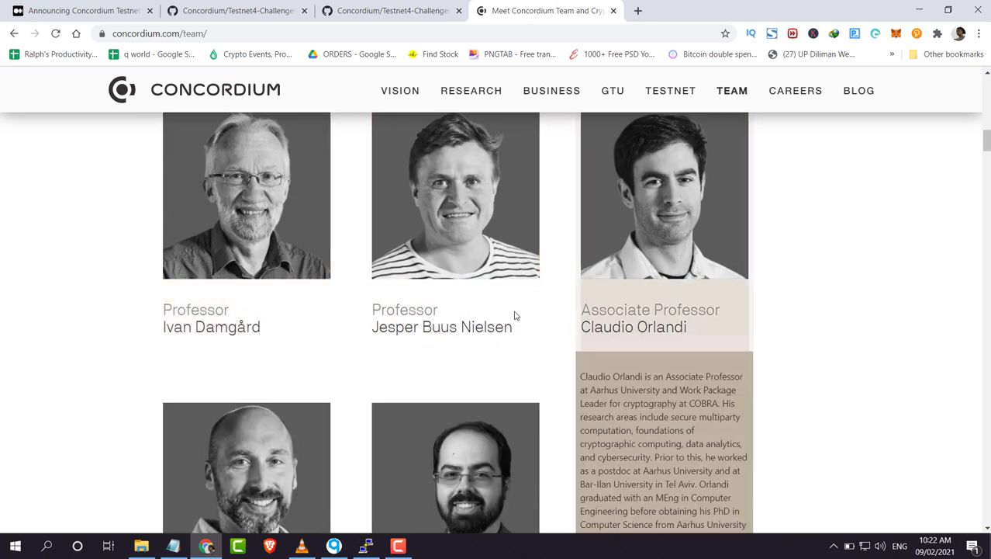
scroll(516, 312, "down", 2)
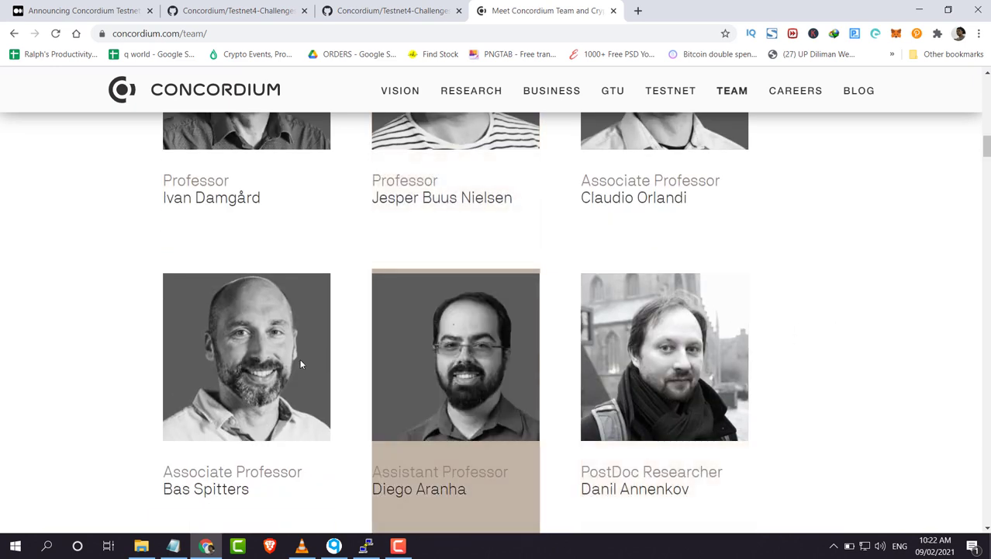
scroll(793, 335, "up", 3)
scroll(350, 372, "up", 1)
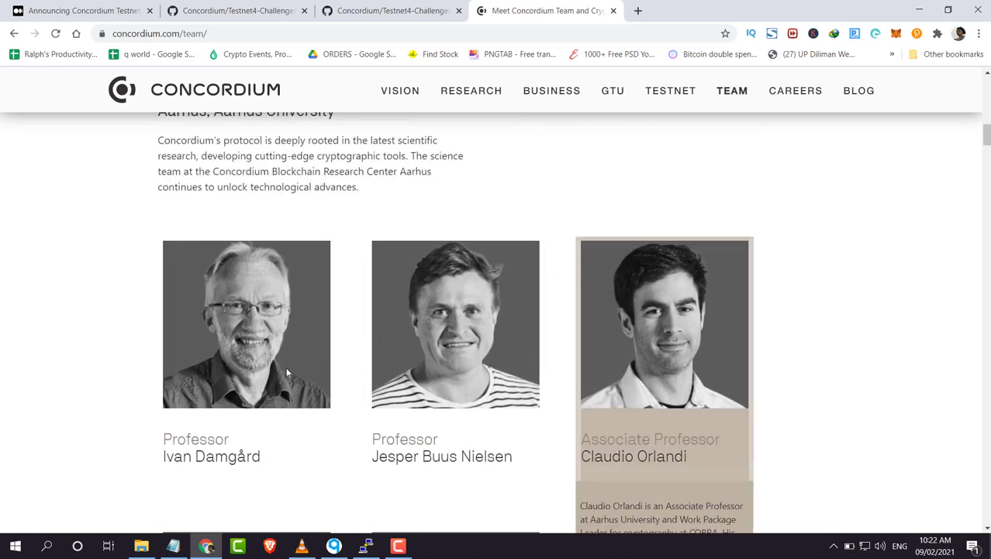
scroll(321, 355, "up", 3)
scroll(323, 354, "down", 5)
scroll(322, 353, "up", 3)
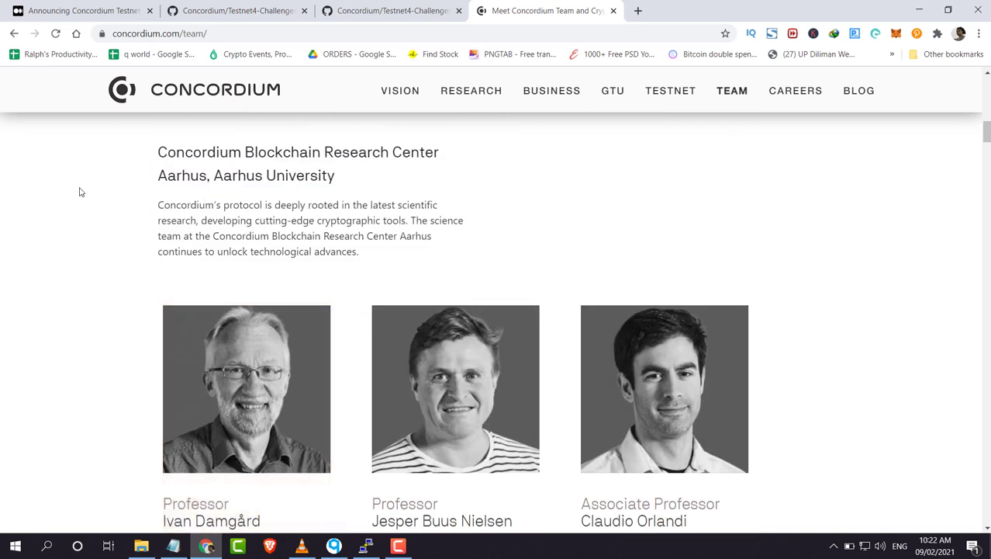
scroll(256, 218, "down", 3)
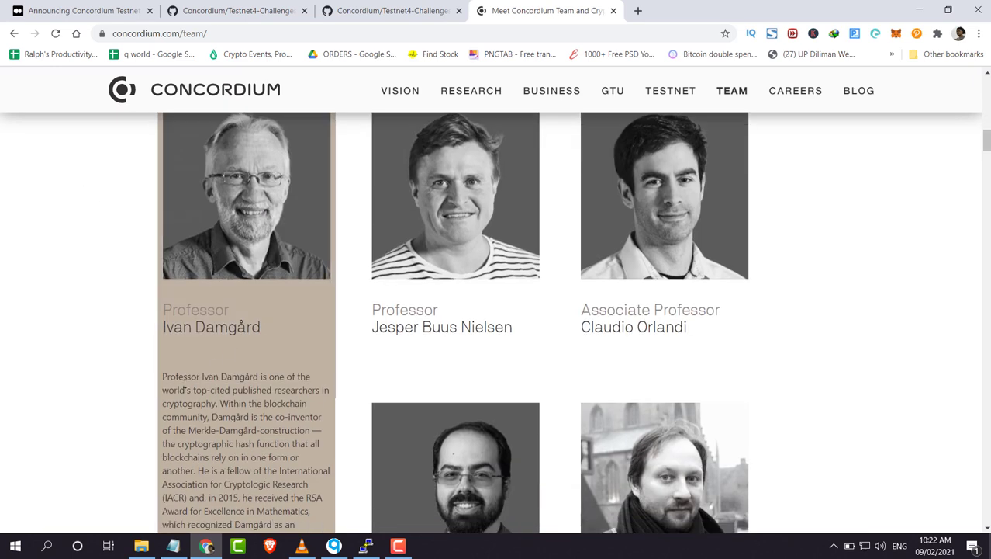
scroll(663, 310, "down", 3)
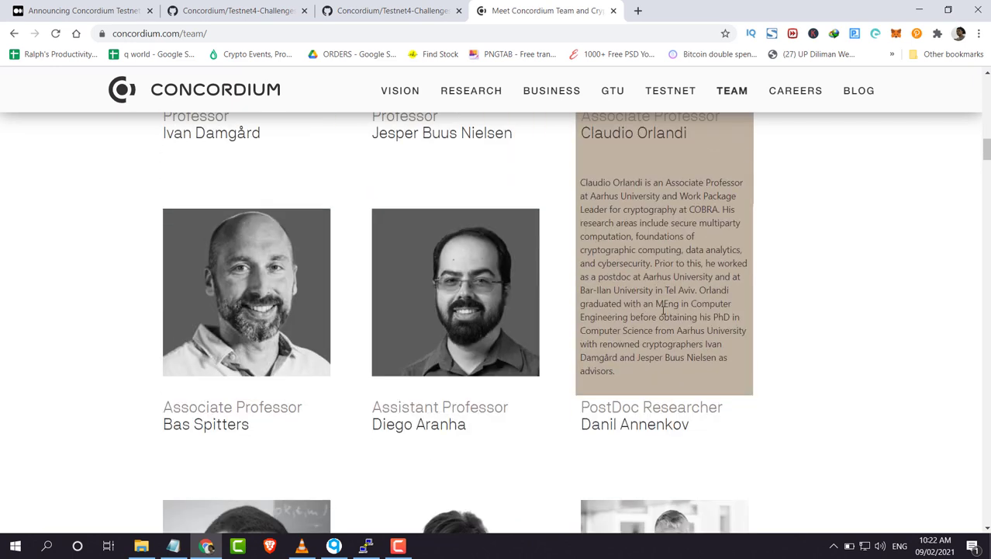
scroll(768, 359, "down", 1)
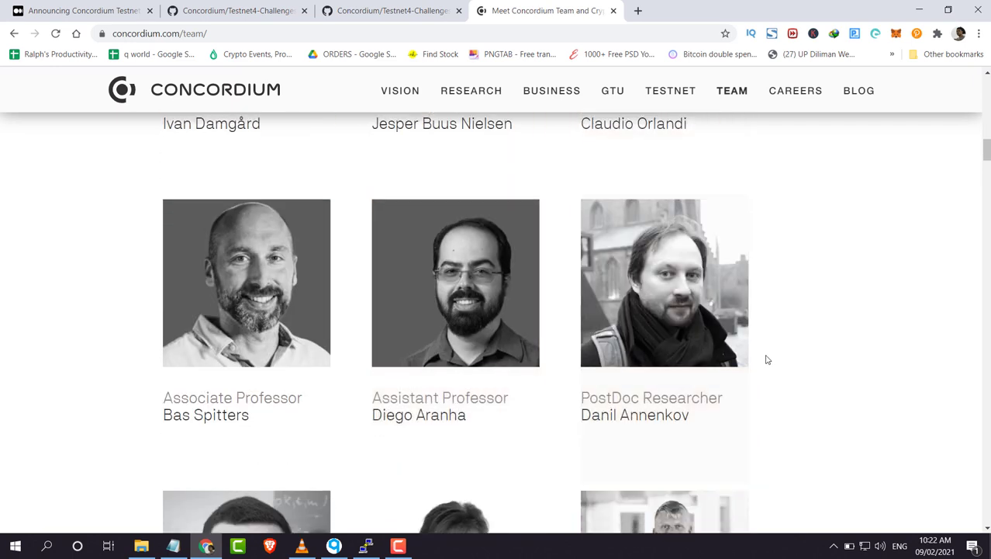
scroll(233, 310, "down", 2)
scroll(181, 293, "down", 2)
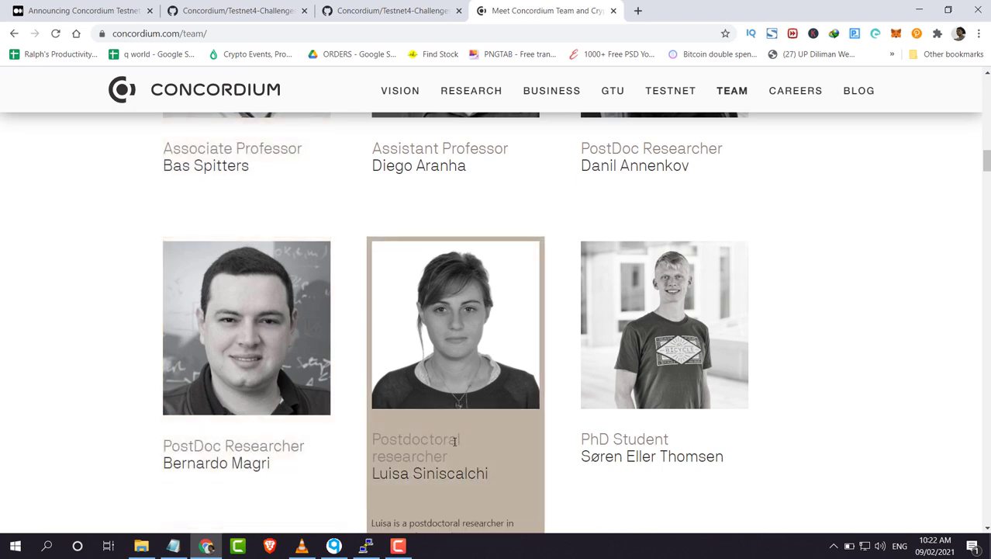
scroll(785, 303, "down", 3)
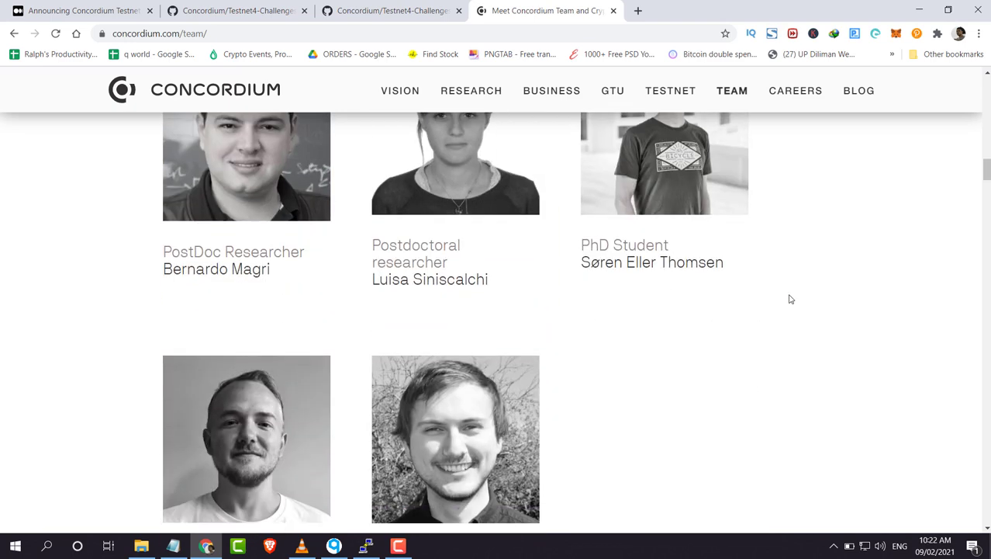
scroll(791, 299, "down", 3)
scroll(320, 336, "down", 4)
scroll(597, 328, "down", 1)
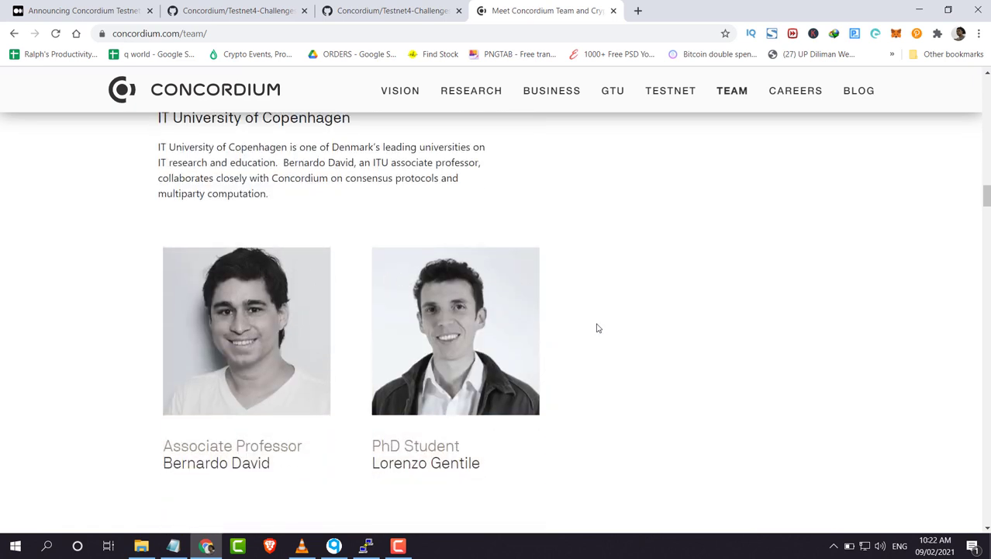
scroll(597, 328, "up", 1)
scroll(330, 233, "down", 2)
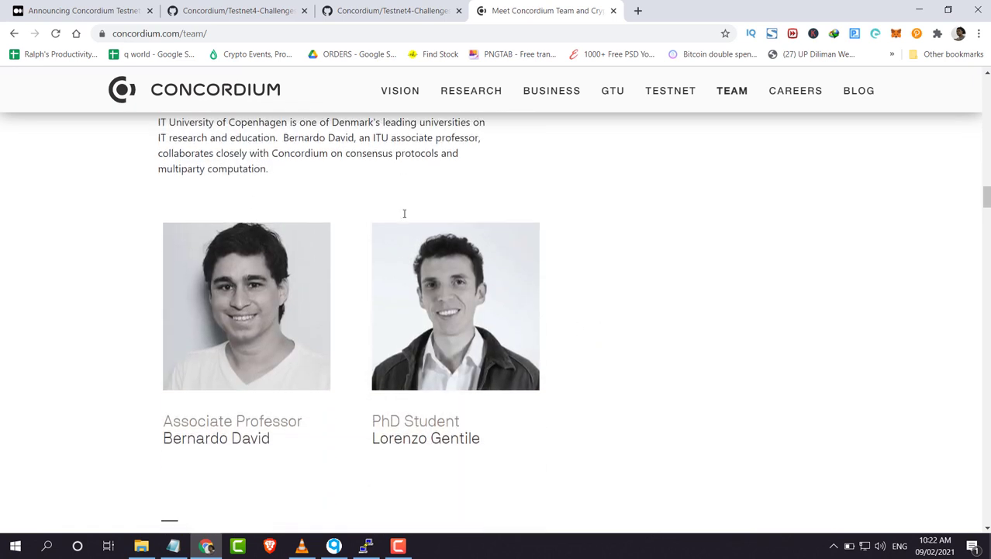
scroll(278, 325, "down", 3)
scroll(278, 325, "down", 3)
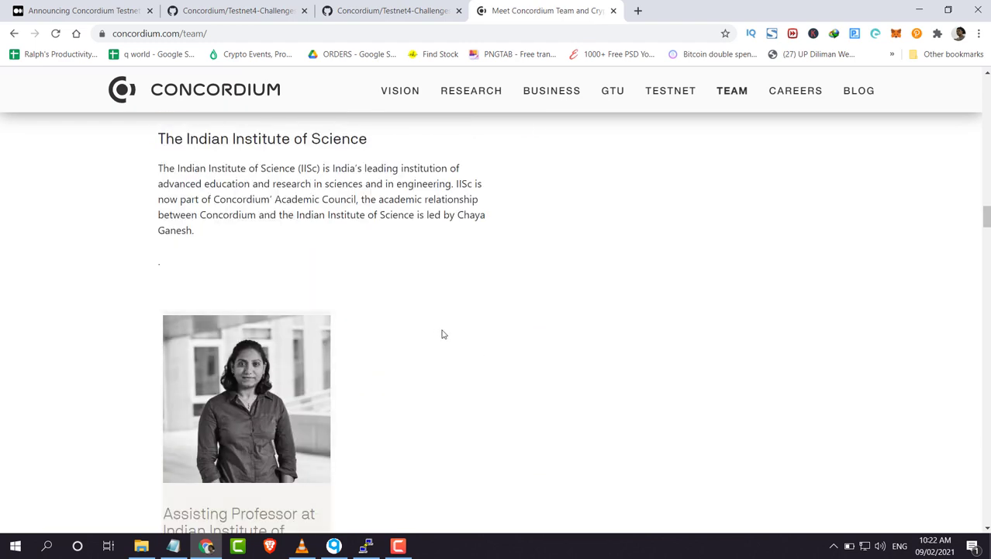
scroll(335, 239, "down", 2)
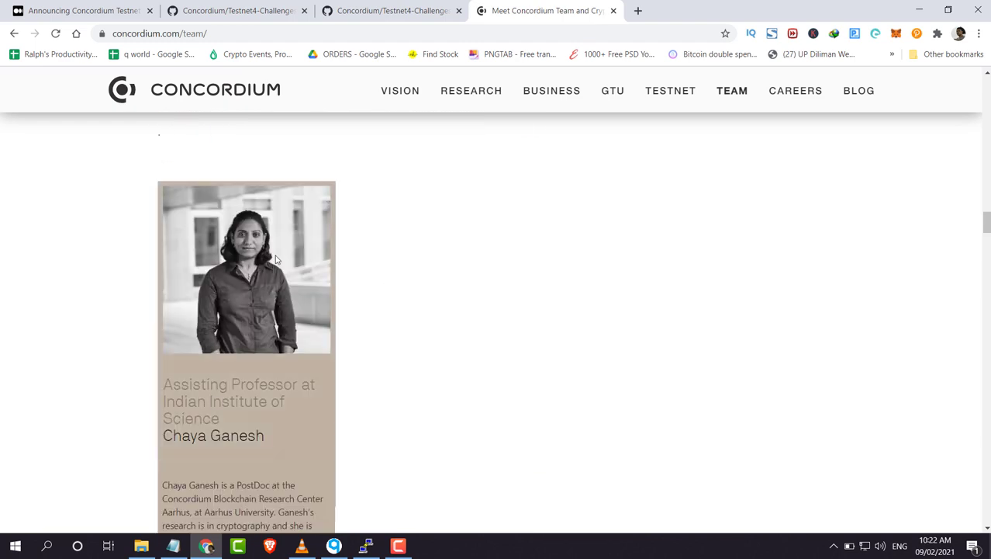
scroll(295, 250, "down", 6)
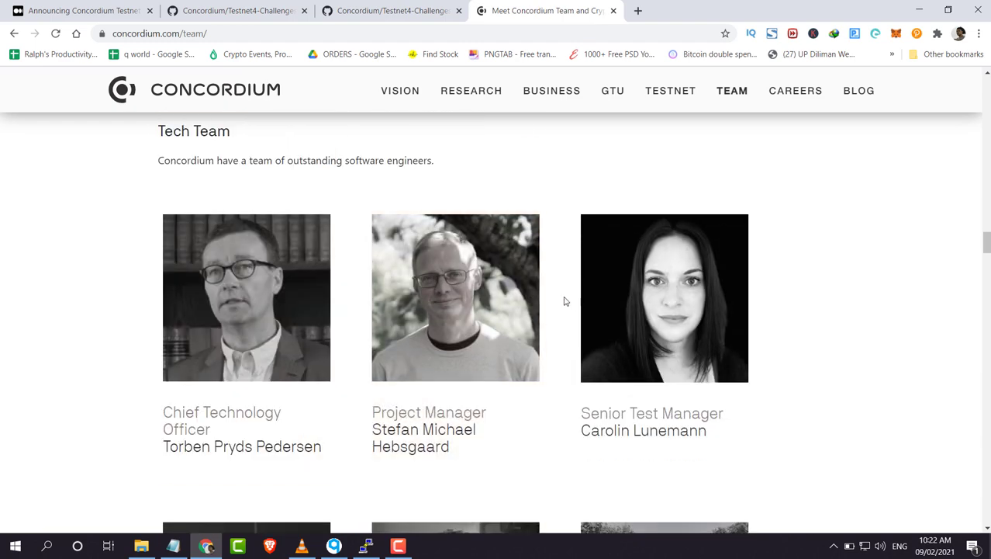
Scroll through the Concordium Team page's staff and operations profiles, reading their bios.
mouse_move(284, 301)
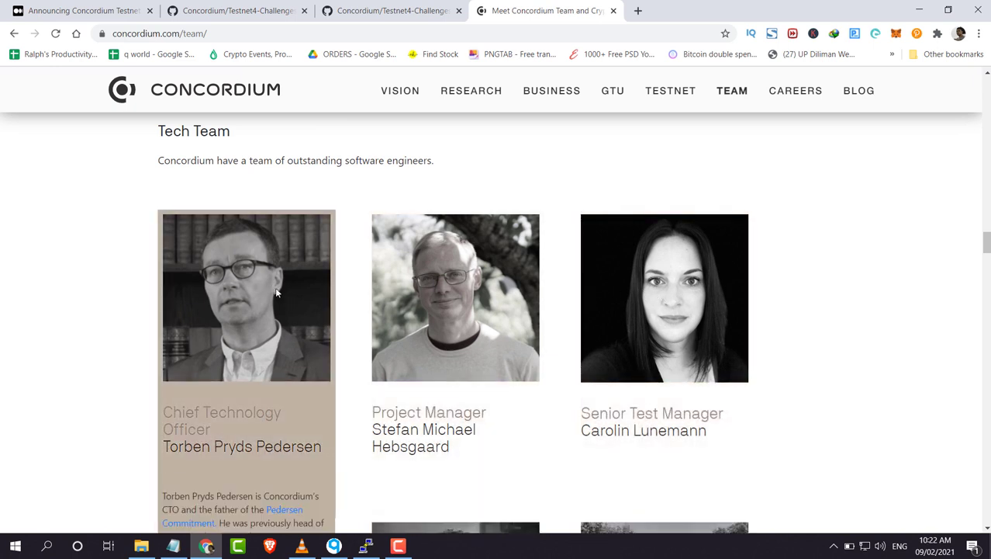
scroll(282, 301, "down", 1)
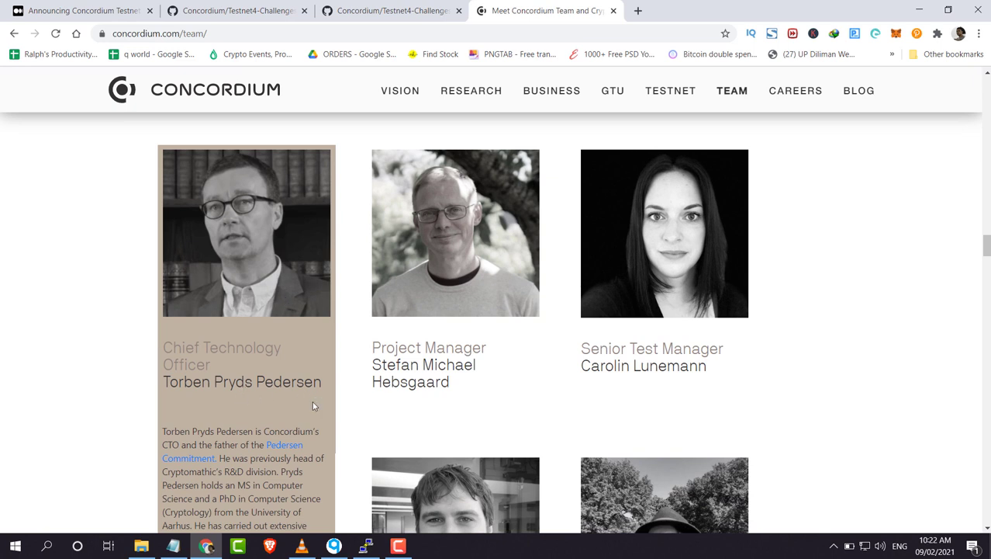
mouse_move(512, 416)
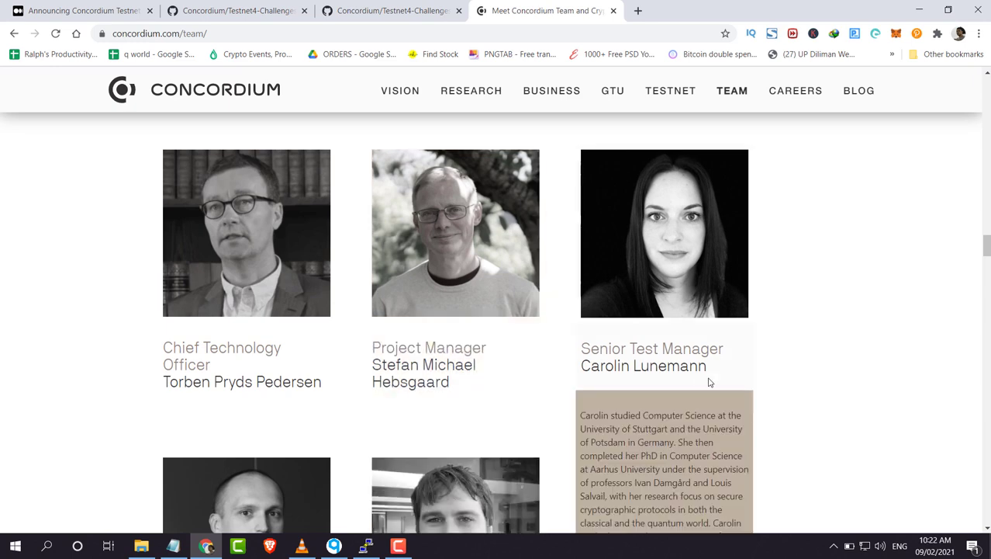
scroll(824, 358, "down", 4)
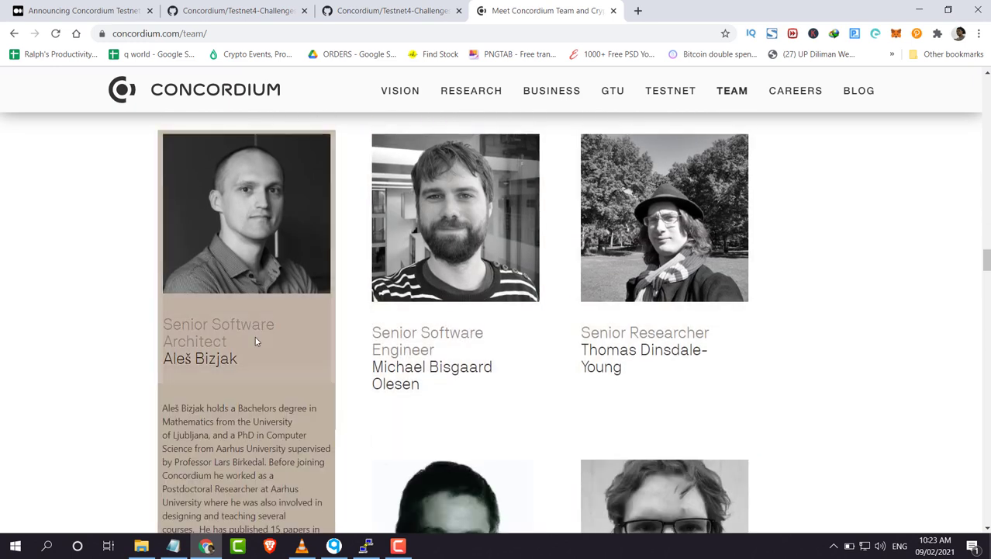
scroll(244, 339, "down", 4)
mouse_move(721, 327)
scroll(721, 327, "down", 3)
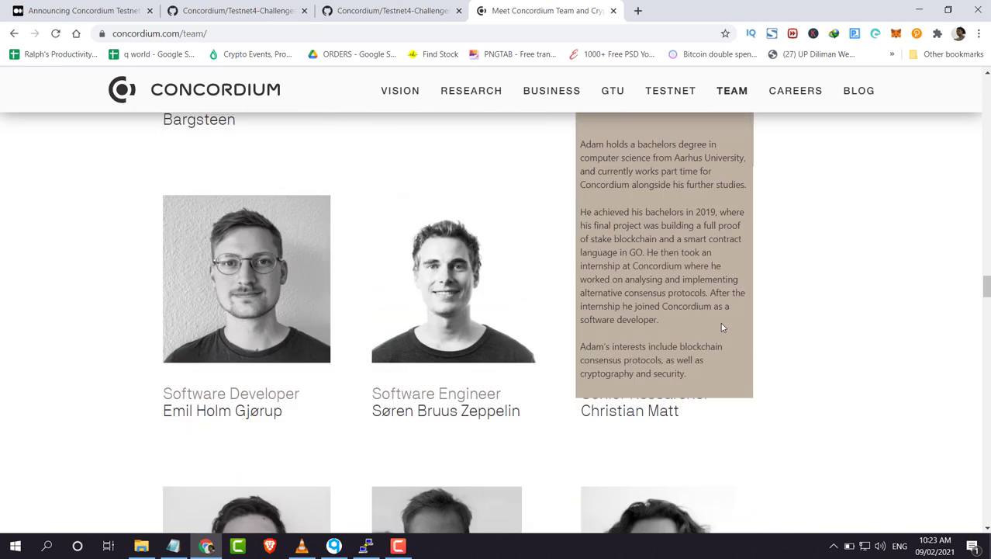
scroll(271, 330, "down", 1)
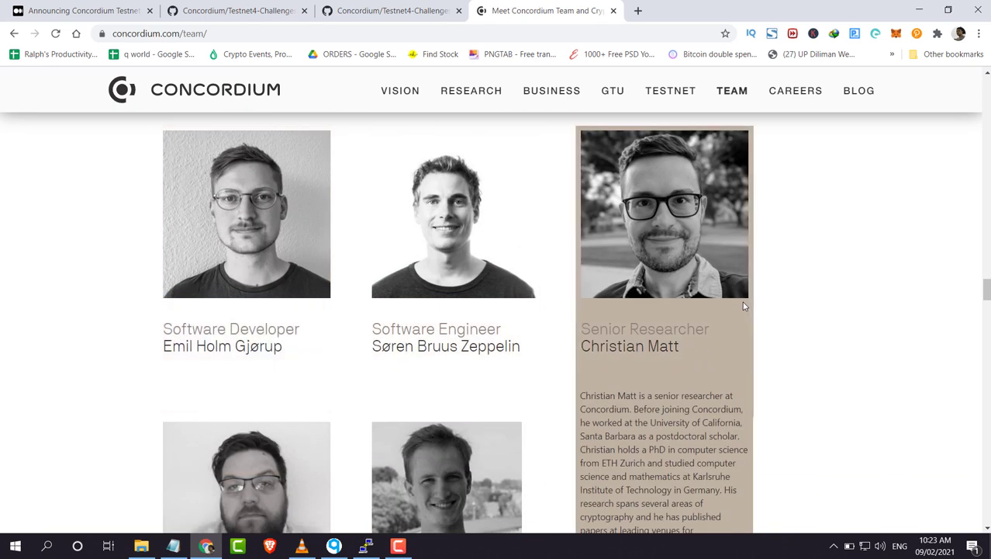
scroll(743, 301, "down", 2)
scroll(352, 359, "down", 4)
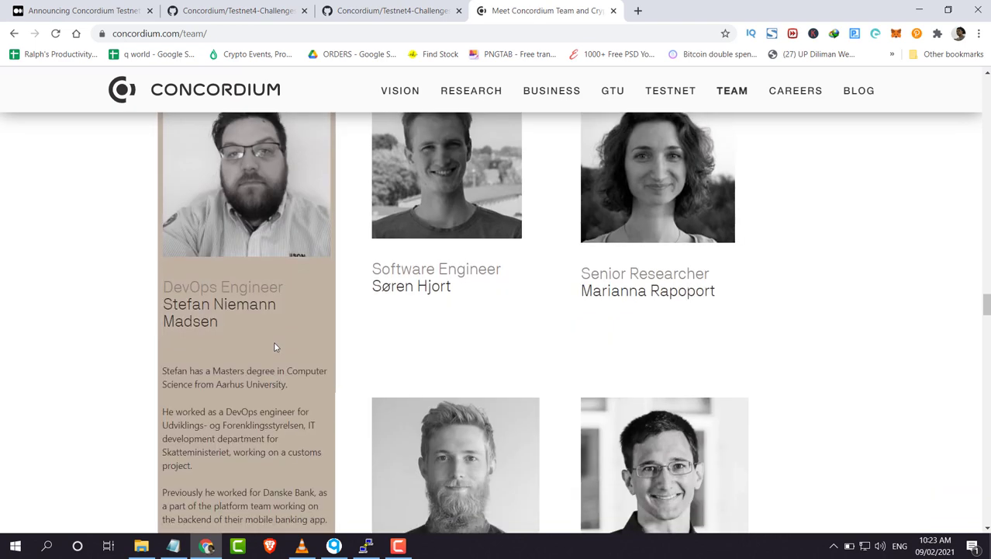
scroll(287, 367, "down", 3)
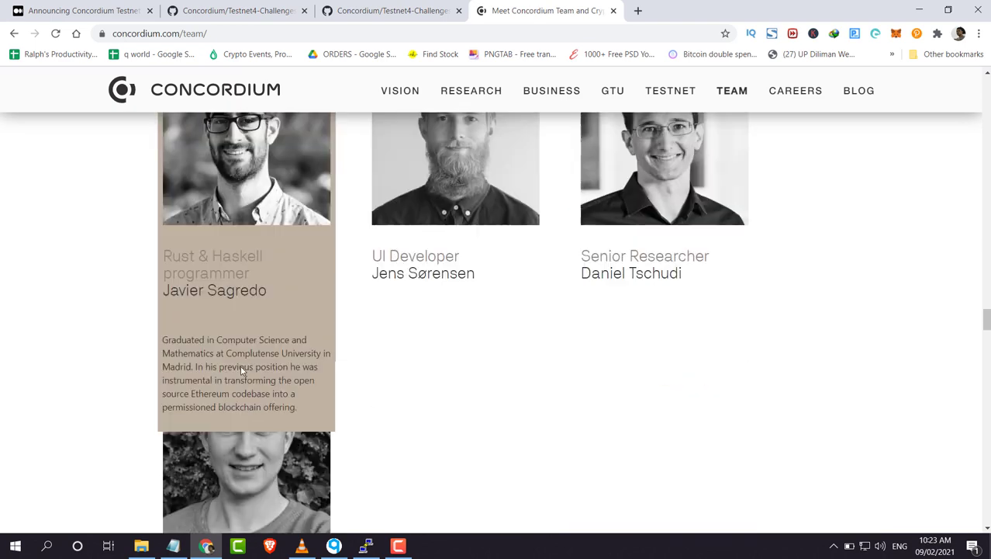
scroll(625, 380, "down", 2)
scroll(630, 381, "down", 5)
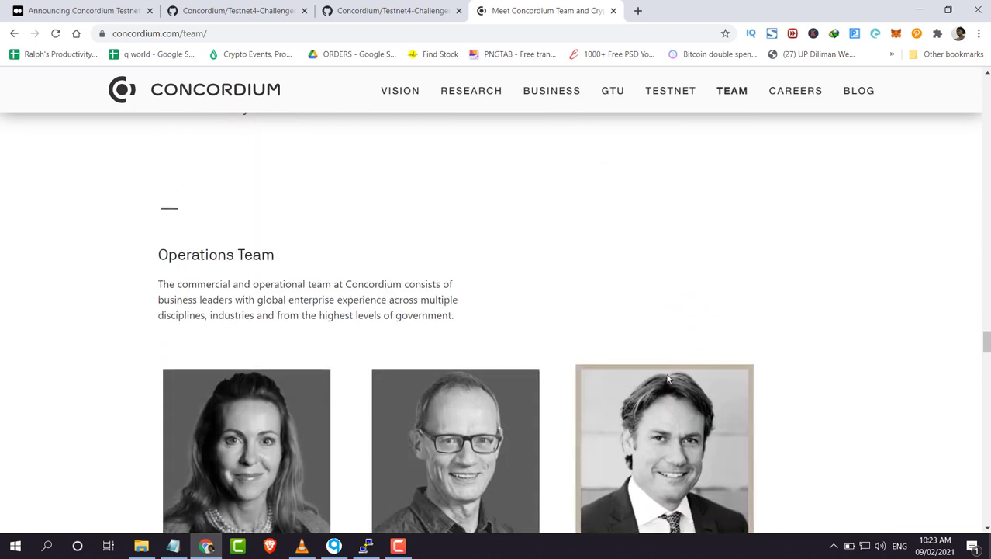
scroll(276, 302, "up", 2)
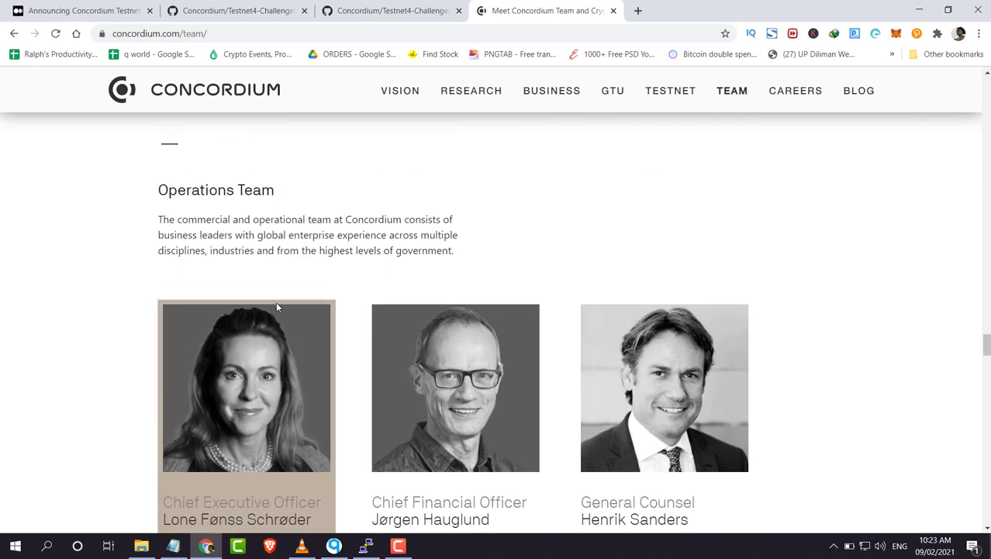
scroll(338, 288, "down", 3)
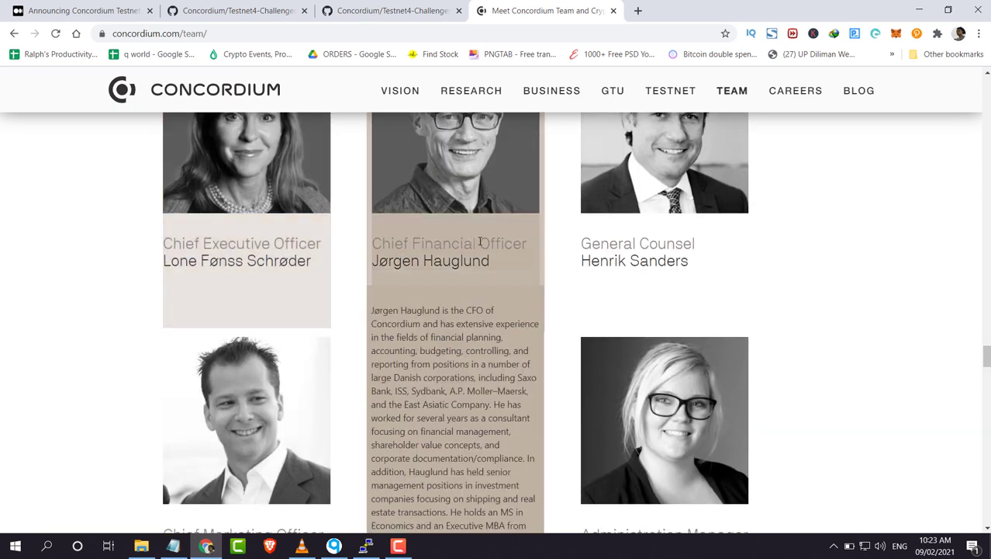
scroll(640, 293, "down", 2)
scroll(356, 348, "down", 4)
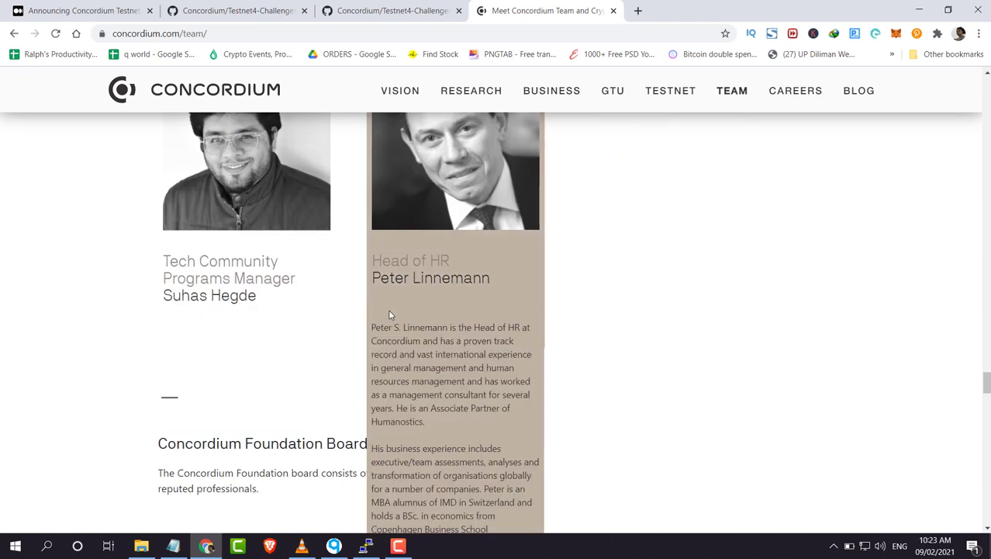
Continue through the foundation and advisory board bios down to the Indian Institute of Science section.
mouse_move(465, 299)
scroll(396, 327, "down", 5)
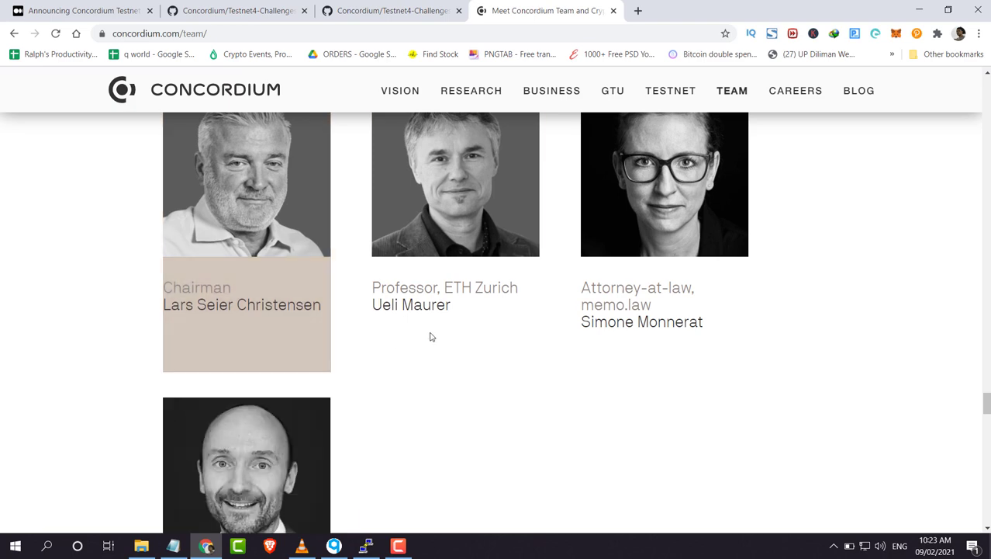
scroll(347, 369, "down", 4)
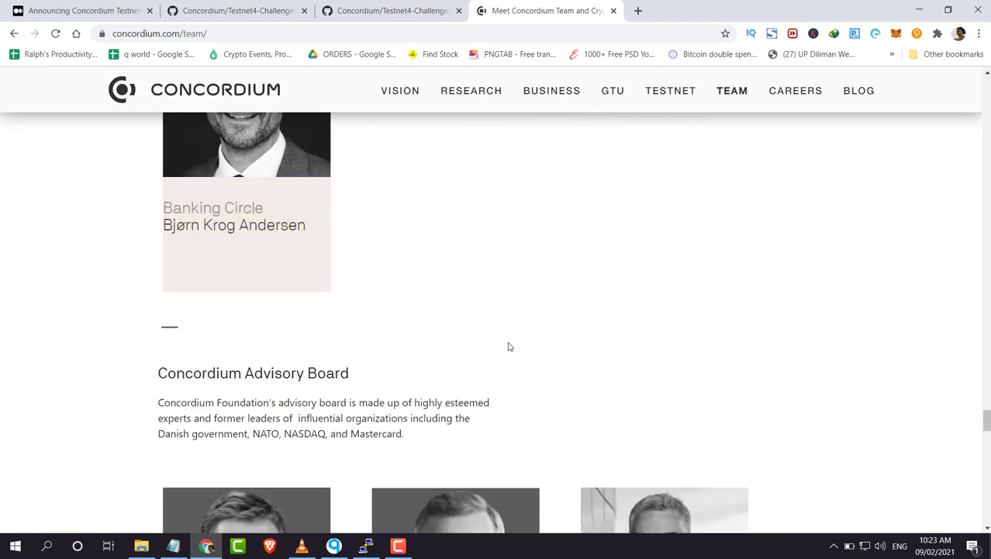
scroll(509, 345, "down", 4)
scroll(359, 291, "up", 1)
scroll(361, 287, "up", 1)
scroll(361, 288, "down", 1)
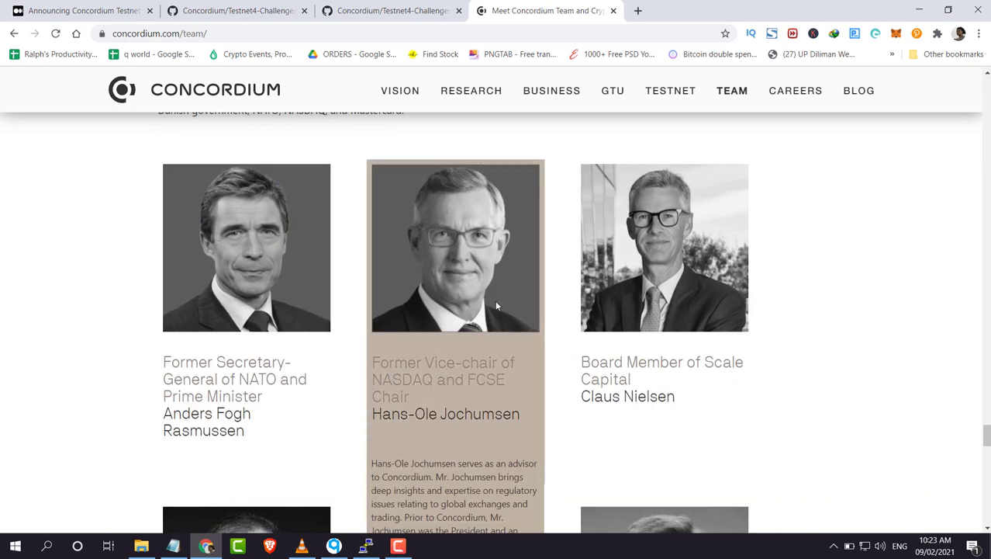
scroll(497, 306, "down", 1)
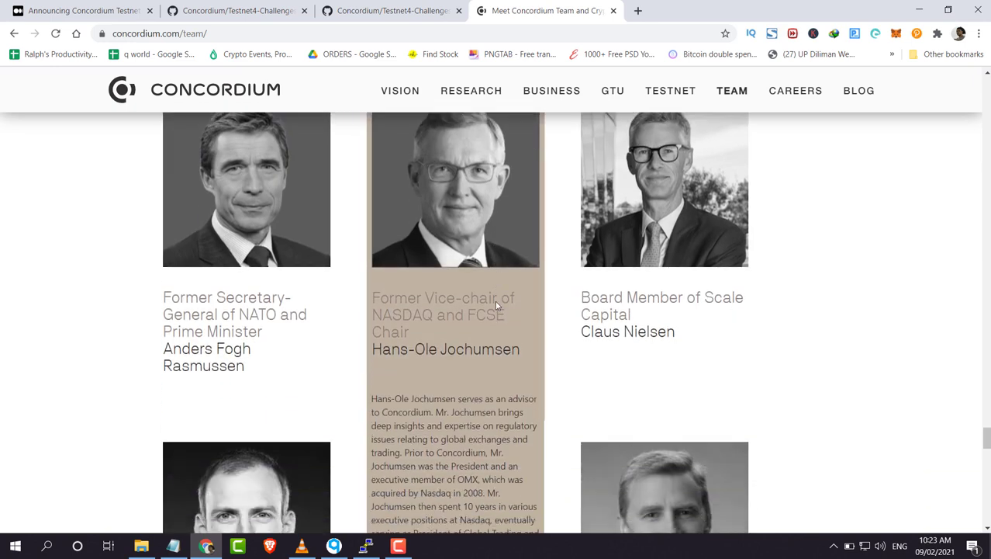
mouse_move(676, 319)
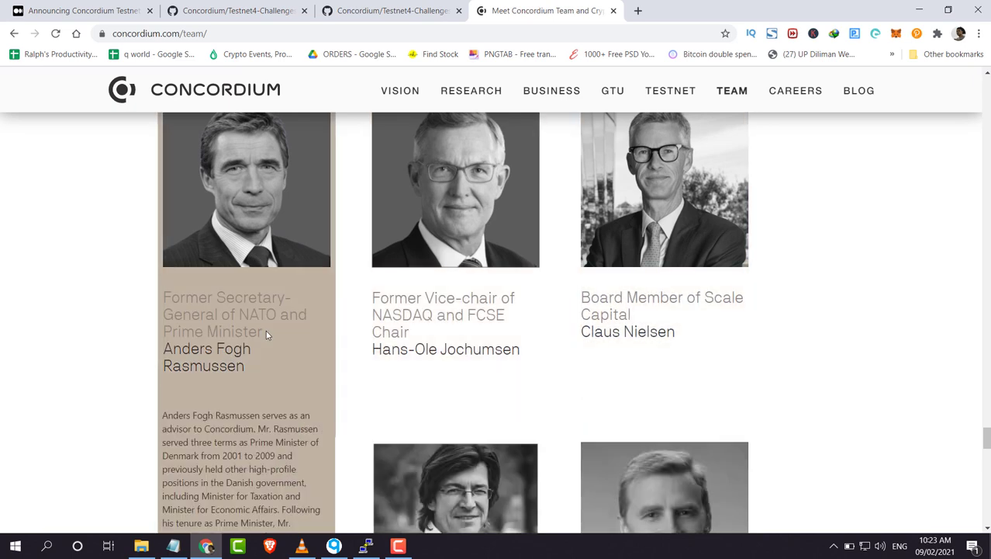
scroll(368, 336, "down", 1)
mouse_move(454, 332)
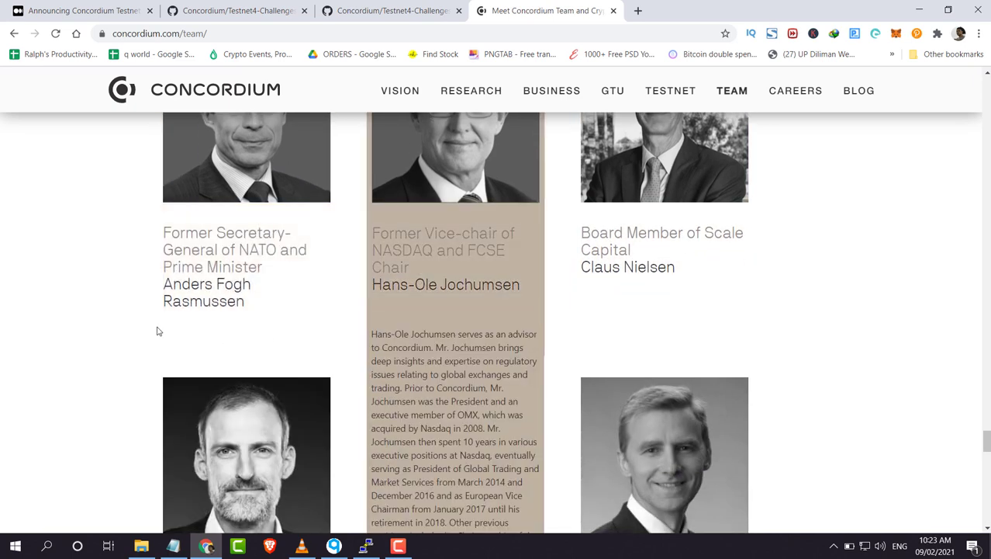
mouse_move(243, 273)
scroll(285, 289, "up", 2)
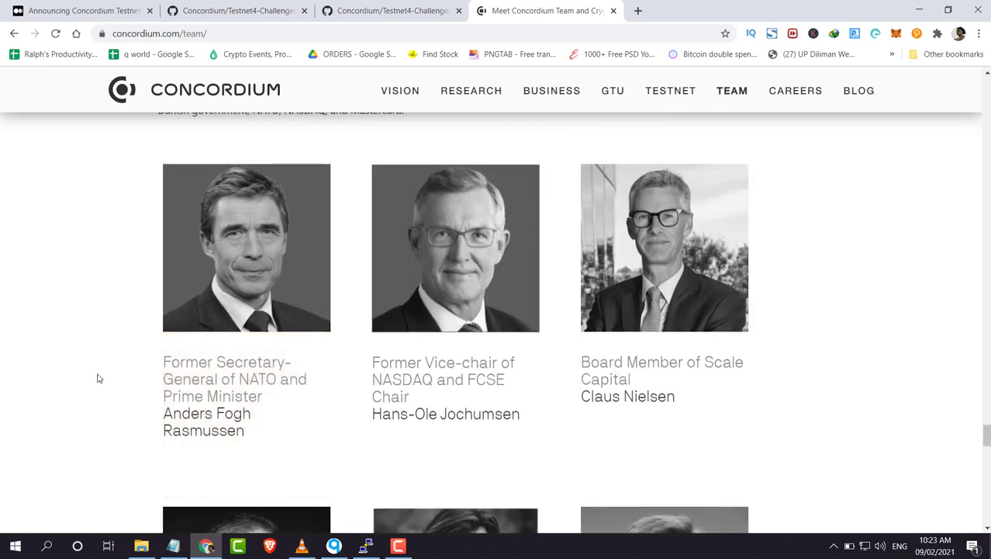
scroll(98, 378, "down", 5)
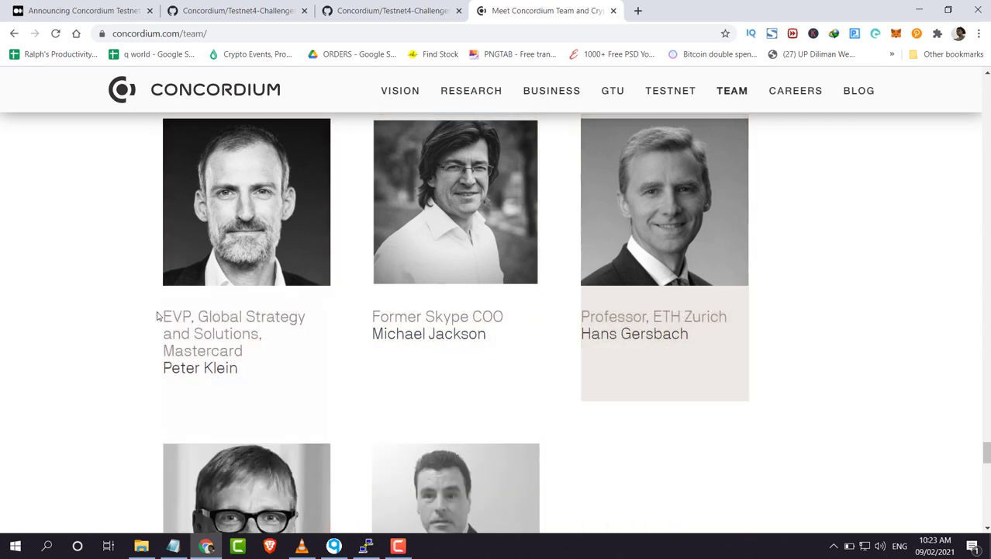
scroll(161, 315, "down", 3)
mouse_move(506, 329)
scroll(506, 329, "down", 2)
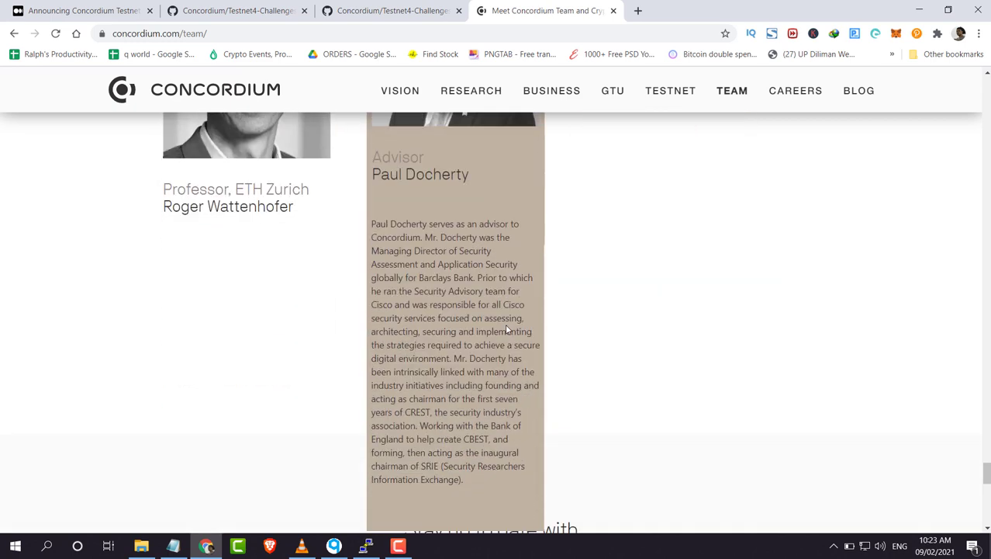
scroll(101, 330, "down", 8)
scroll(365, 329, "up", 5)
scroll(367, 329, "up", 15)
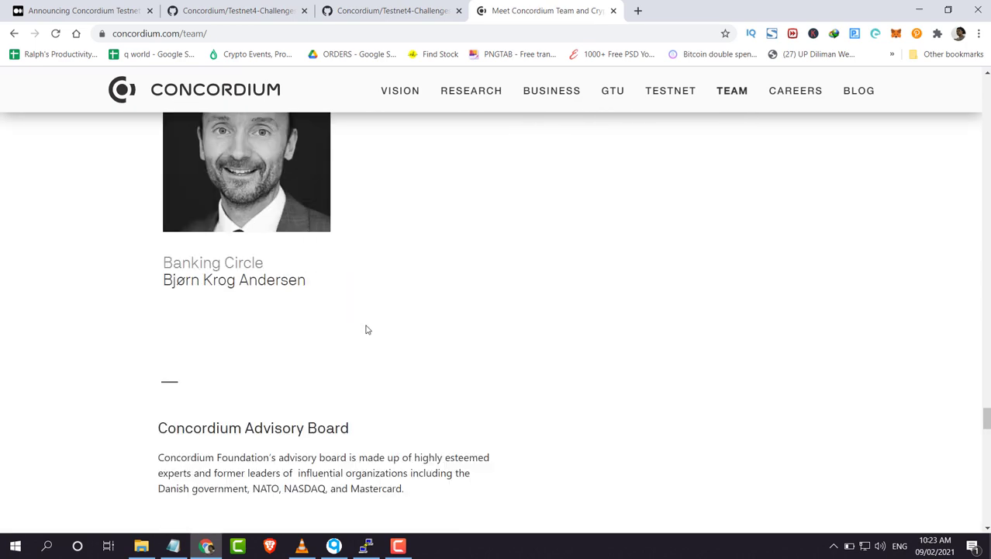
scroll(367, 329, "up", 15)
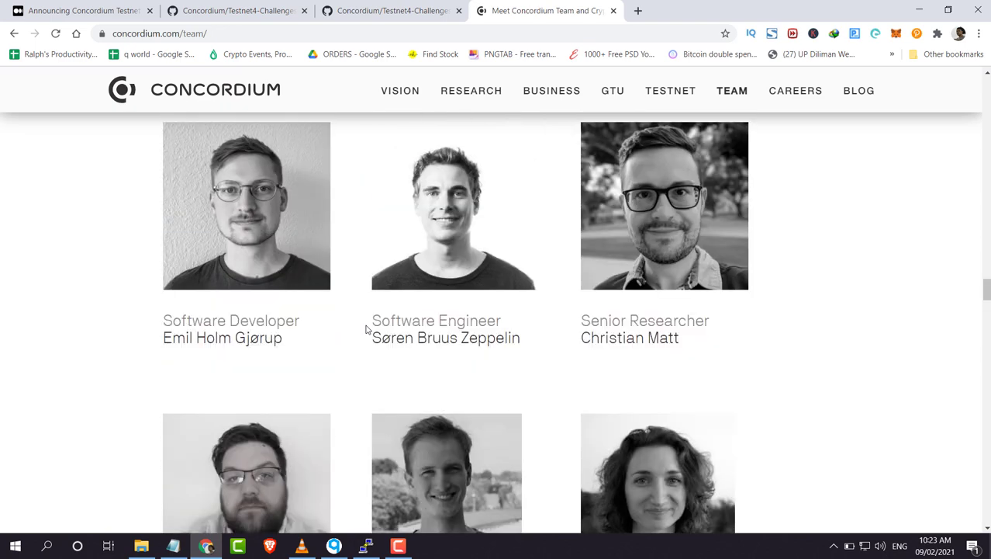
scroll(367, 328, "down", 10)
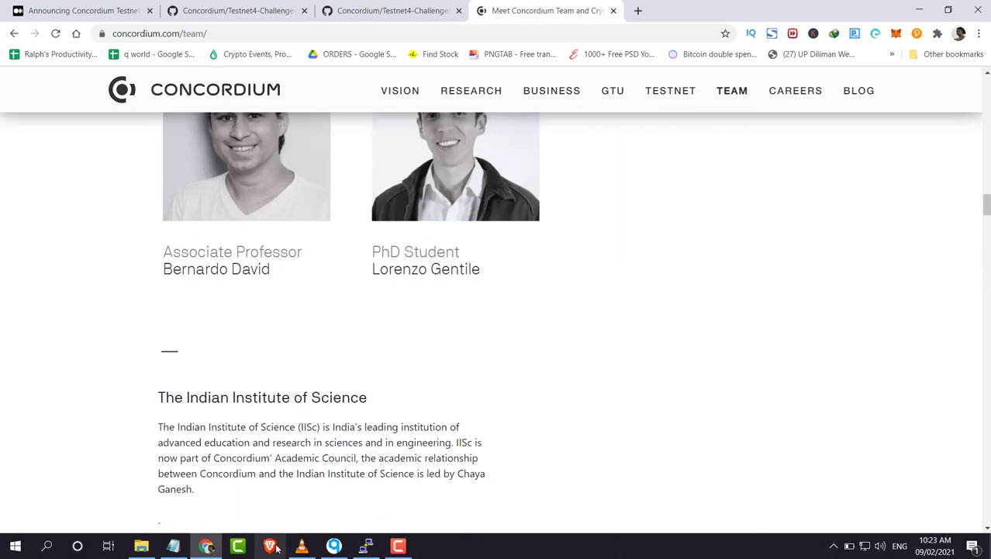
left_click(273, 546)
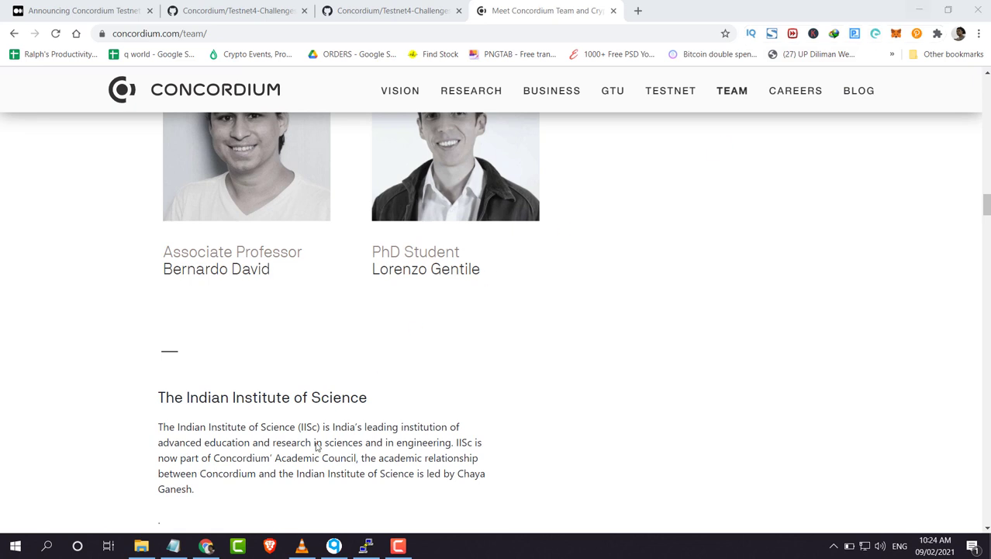
Bring a Brave window with the New Tab page to the front and choose the DigitalOcean tile.
left_click(277, 552)
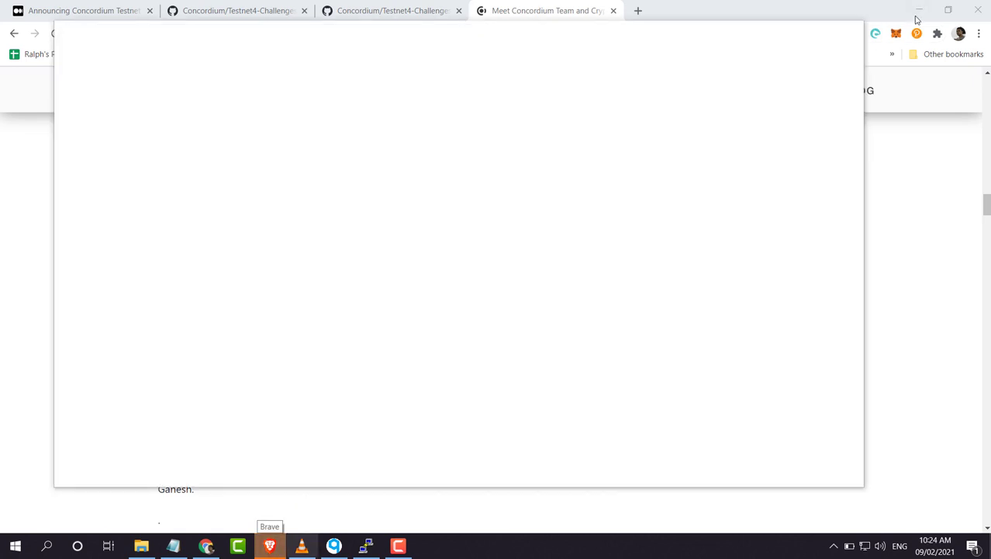
mouse_move(263, 548)
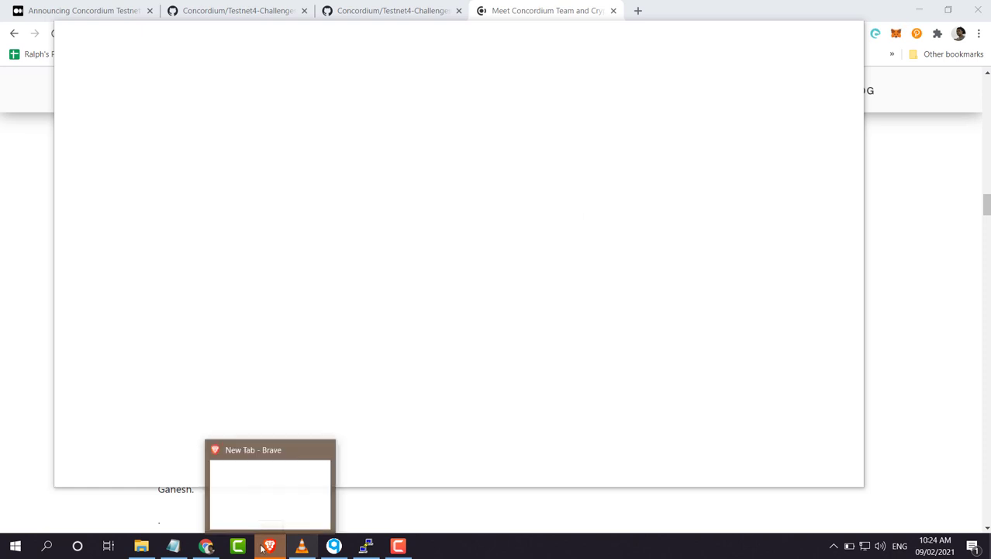
left_click(289, 515)
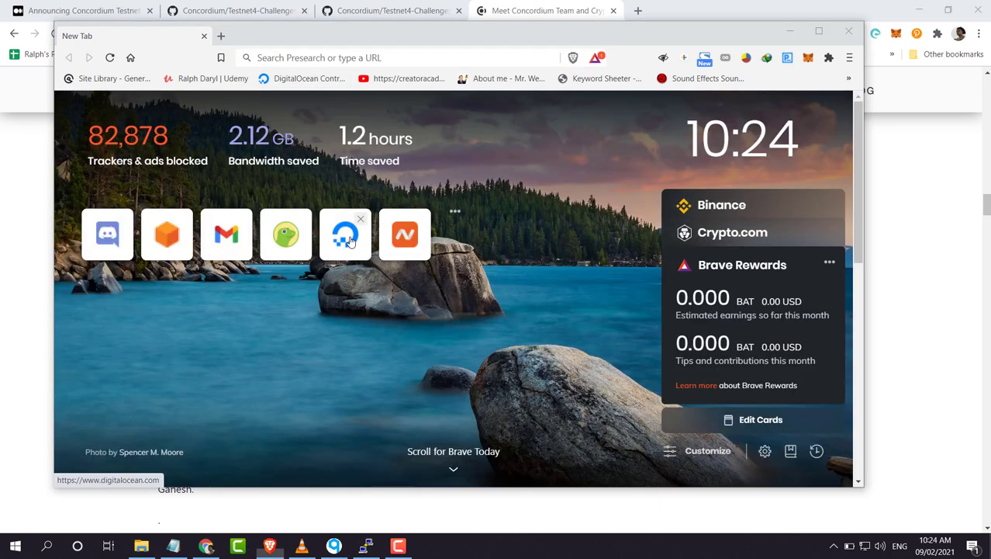
left_click(350, 242)
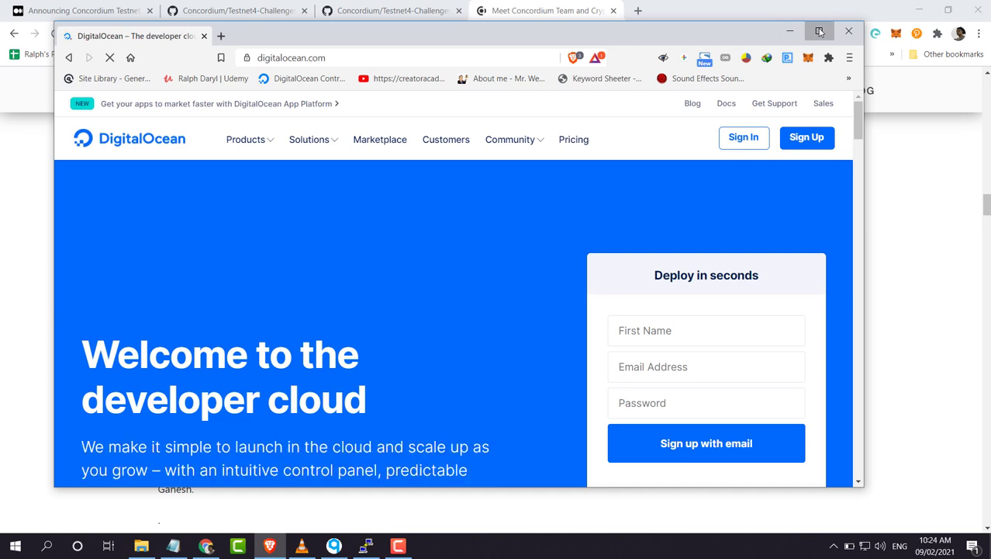
Maximize the Brave window and go to DigitalOcean's sign-in page.
left_click(818, 31)
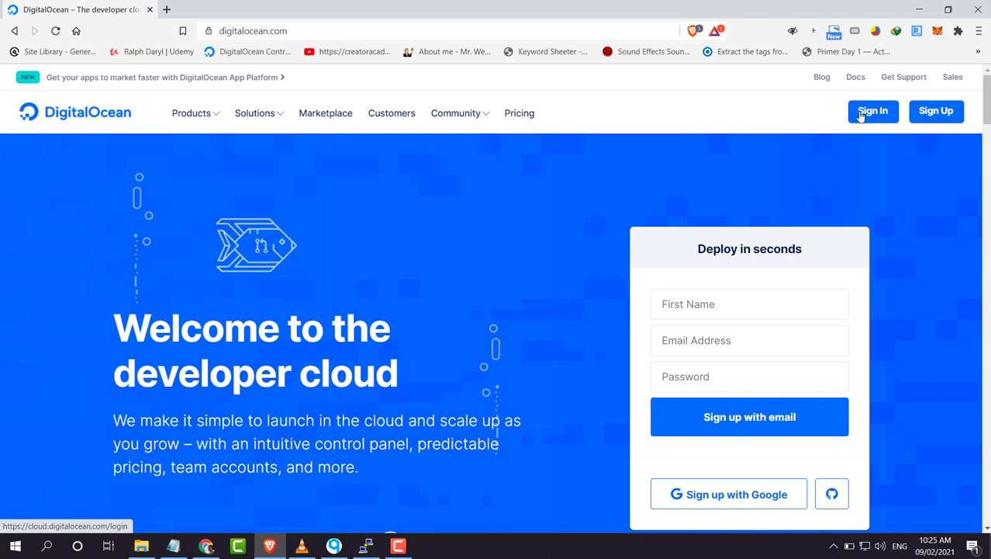
left_click(861, 115)
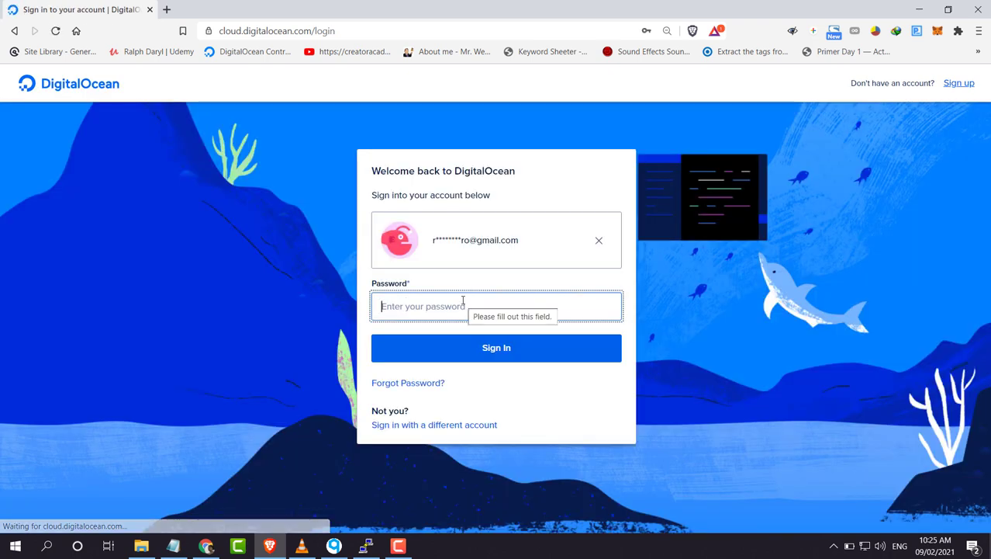
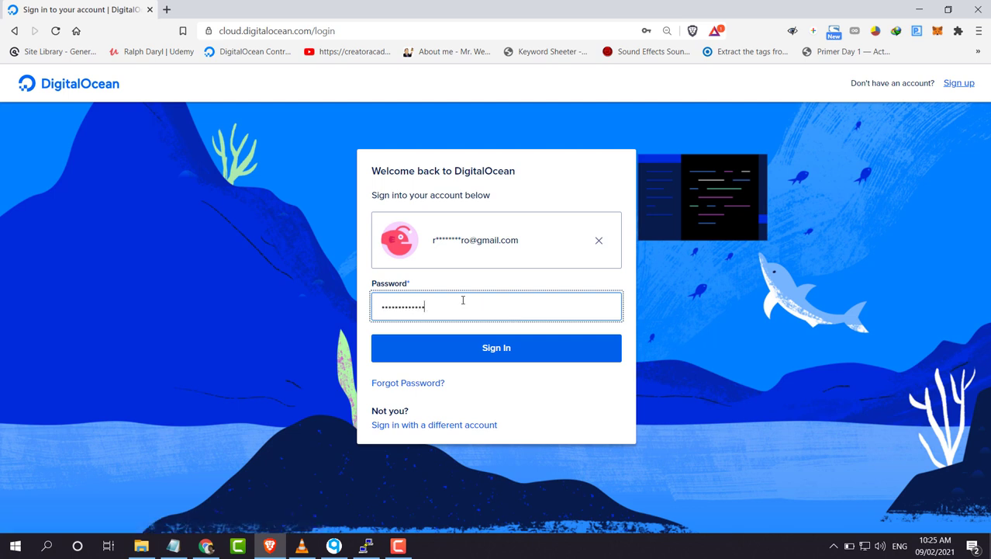
Sign in with the account password and the two-factor verification code.
key("Return")
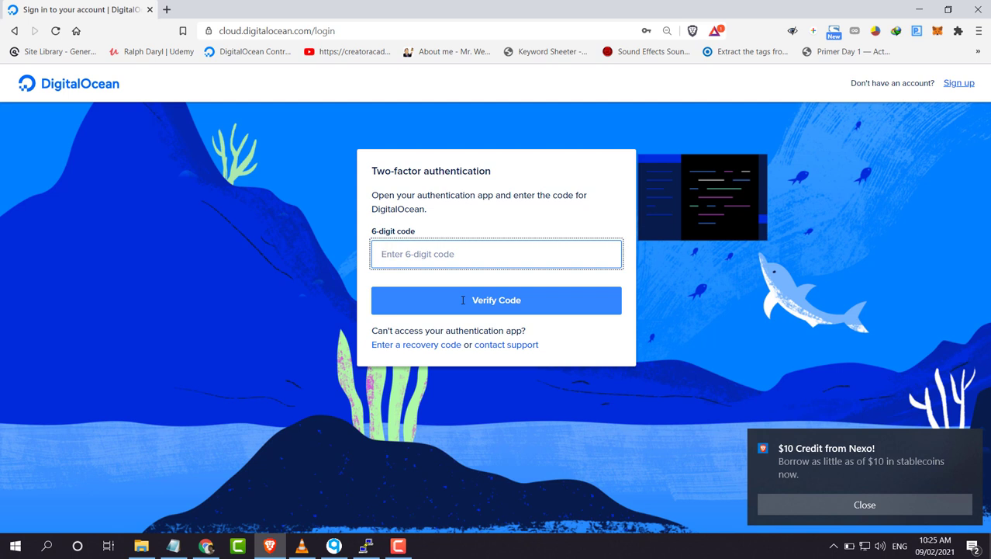
left_click(463, 300)
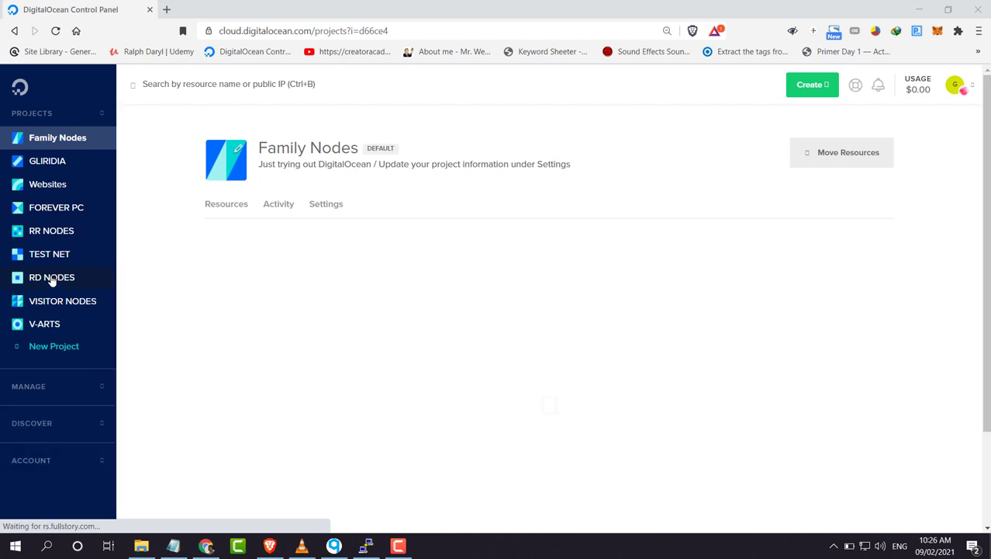
Open the TEST NET project under RD NODES and choose Create > Droplets.
left_click(52, 279)
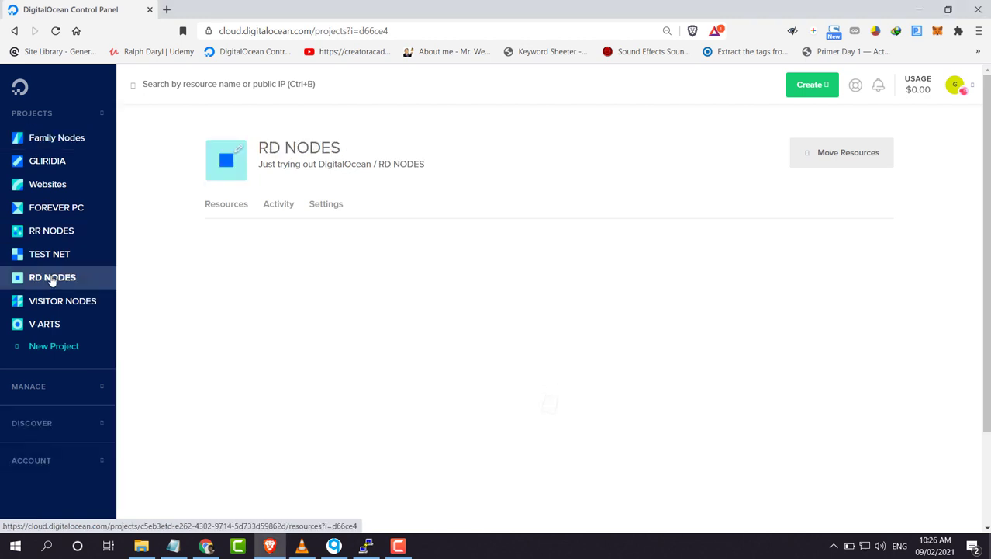
left_click(50, 257)
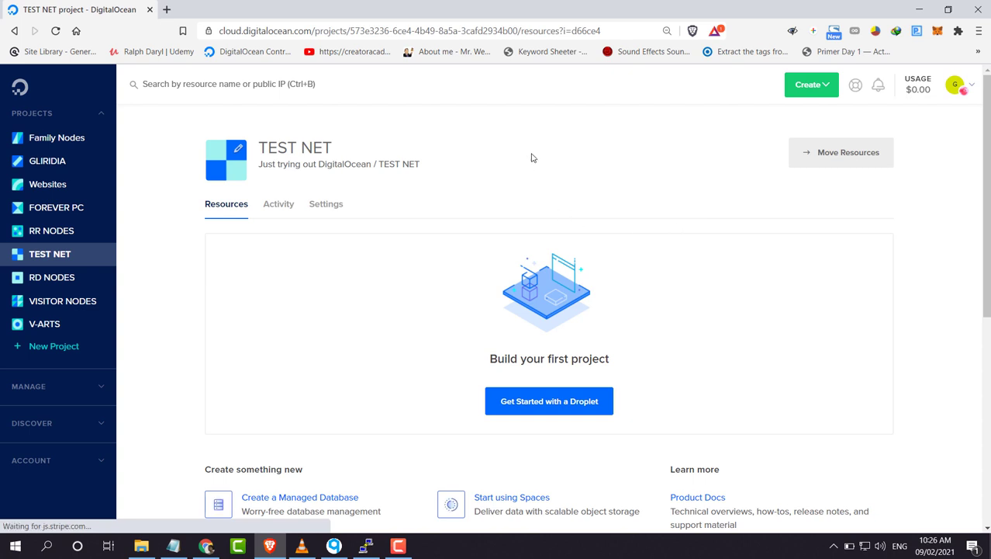
left_click(814, 87)
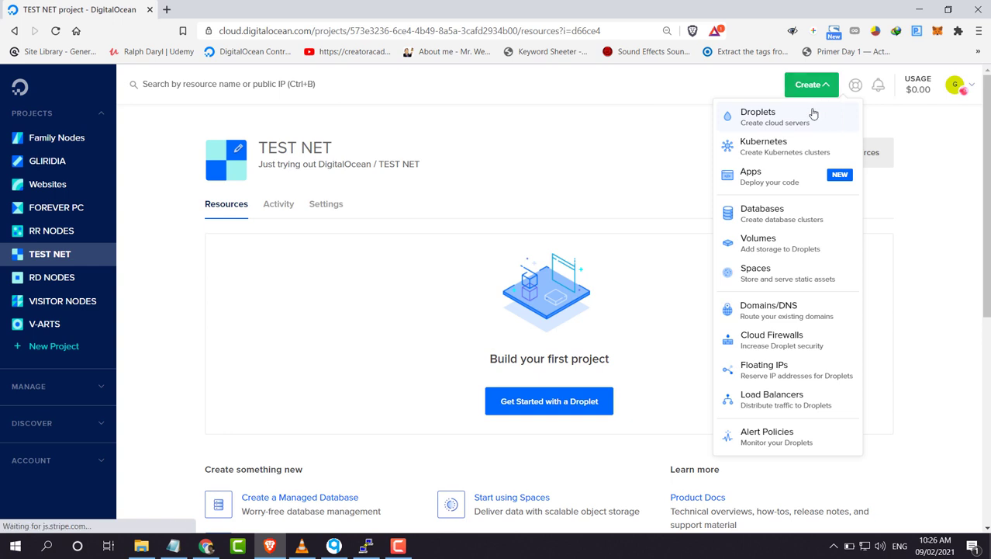
left_click(766, 118)
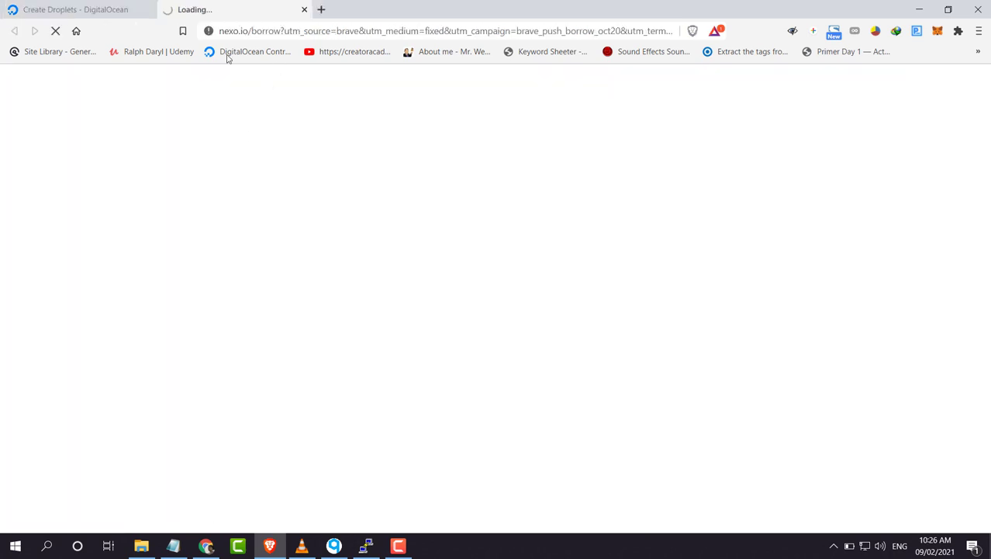
Return to the Create Droplets tab and show the Marketplace images.
left_click(98, 14)
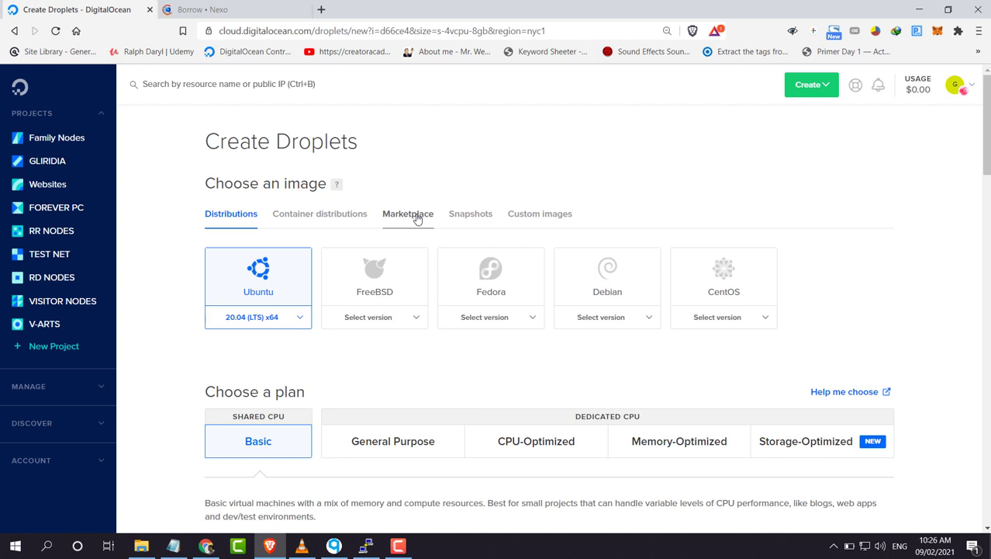
left_click(417, 219)
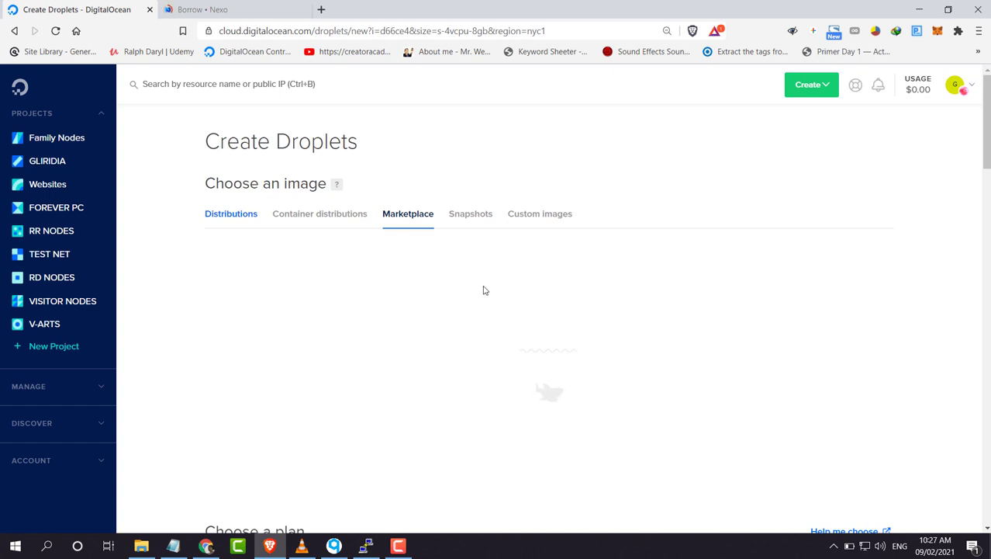
scroll(481, 294, "down", 2)
scroll(754, 264, "up", 1)
Choose the Docker 19.03.12 on Ubuntu 20.04 image and the $40/mo Basic plan.
left_click(754, 264)
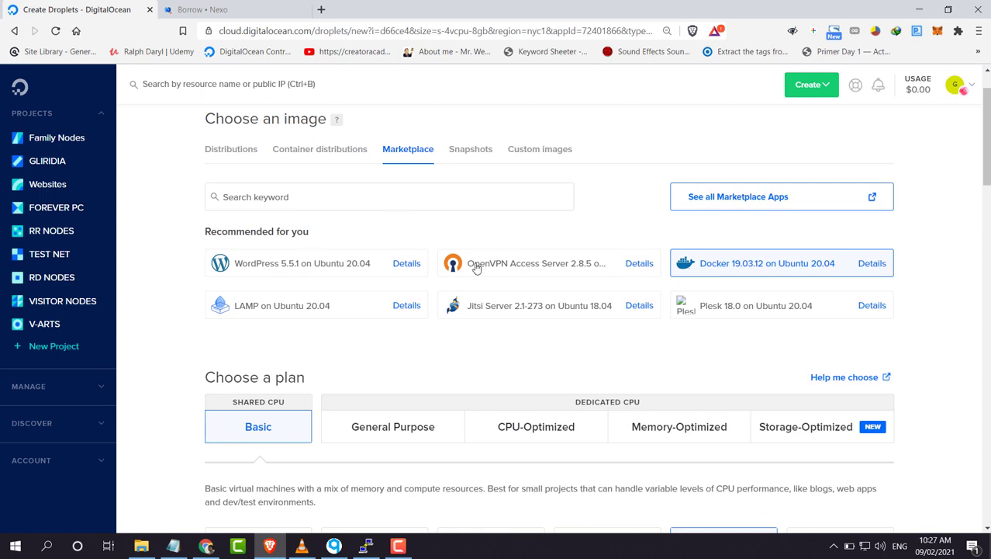
scroll(477, 268, "down", 2)
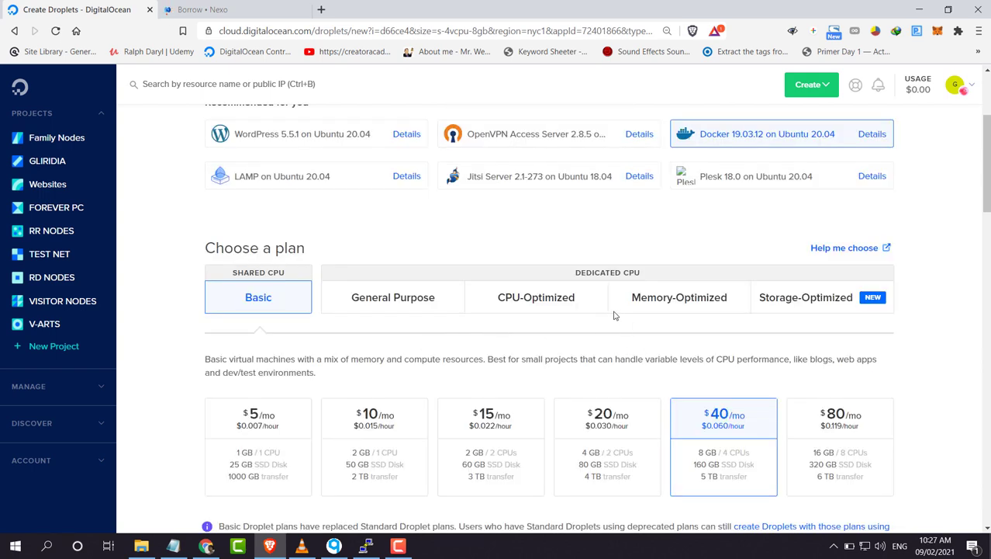
scroll(298, 332, "down", 2)
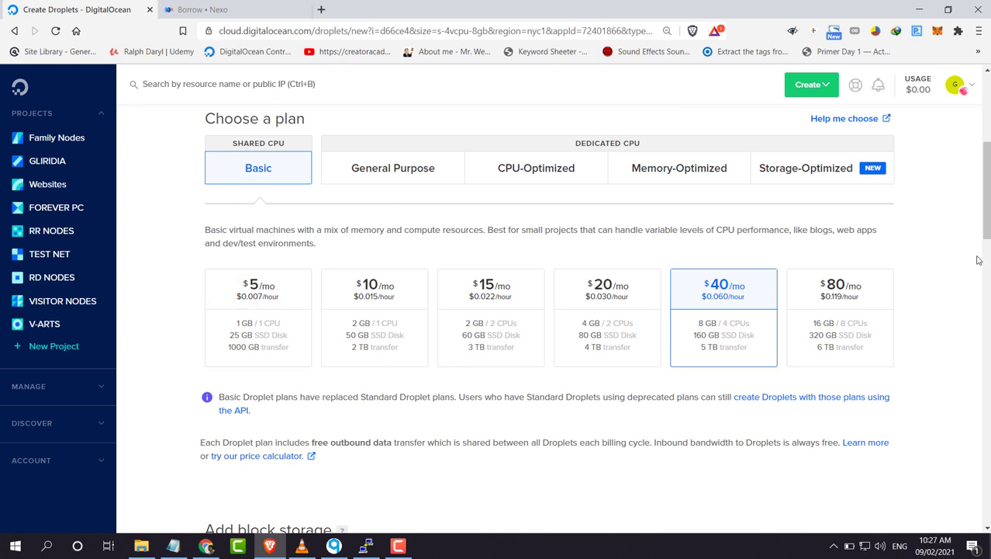
left_click(851, 289)
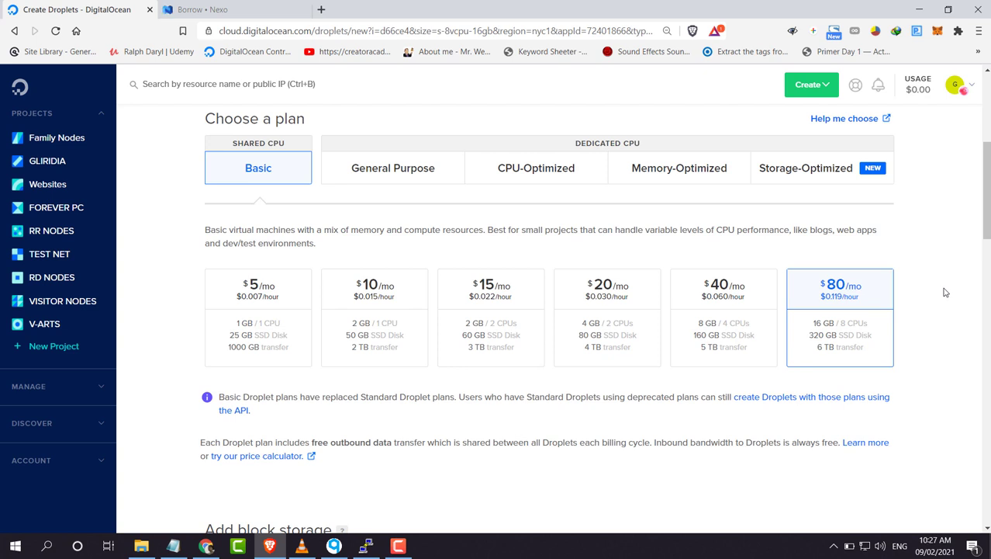
left_click(715, 299)
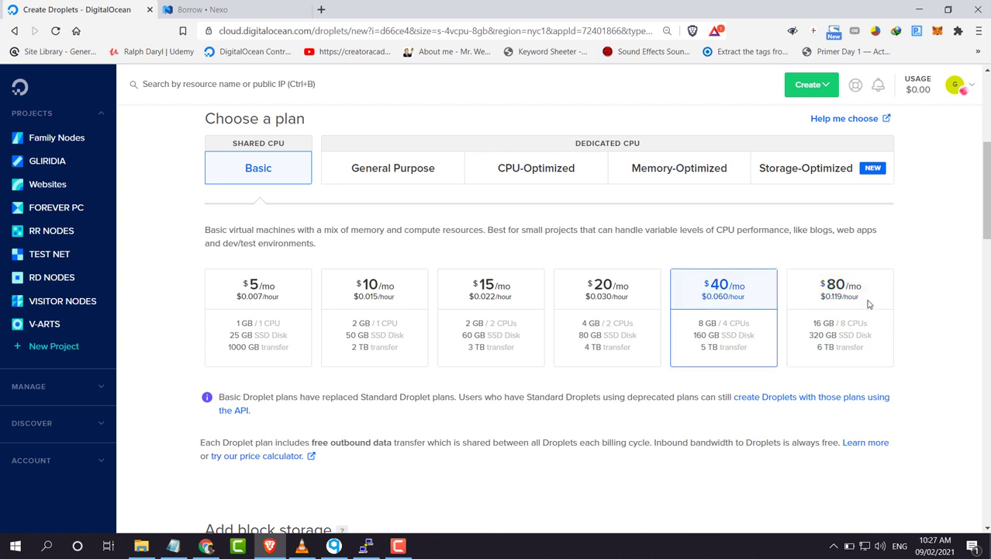
Place the droplet in Amsterdam 3 and use password authentication with a root password.
scroll(686, 324, "down", 2)
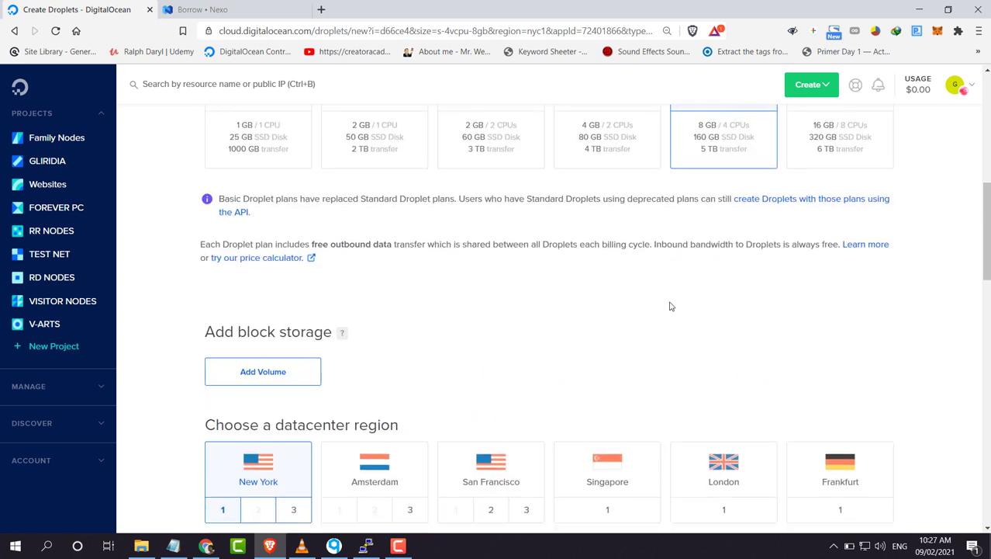
scroll(671, 305, "down", 2)
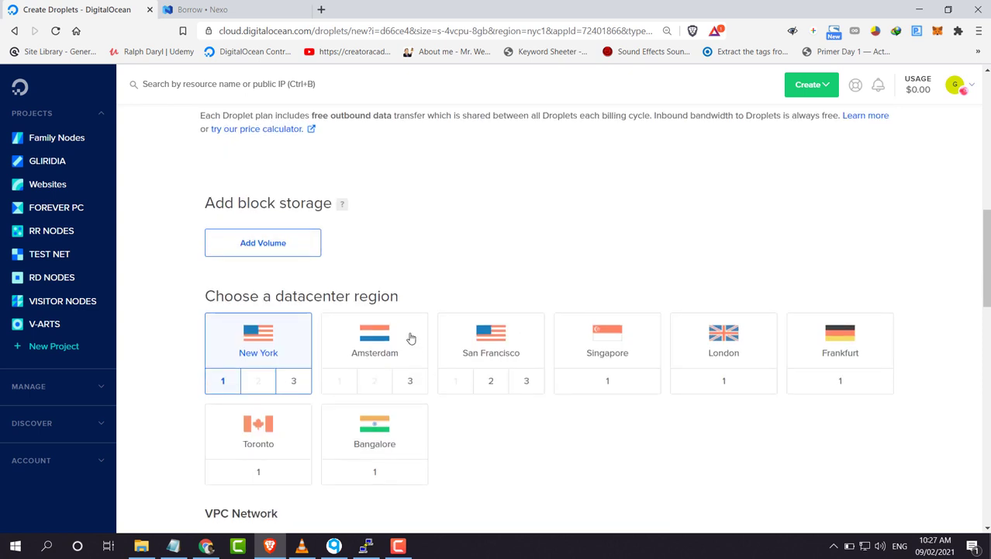
scroll(411, 338, "down", 1)
scroll(412, 338, "down", 1)
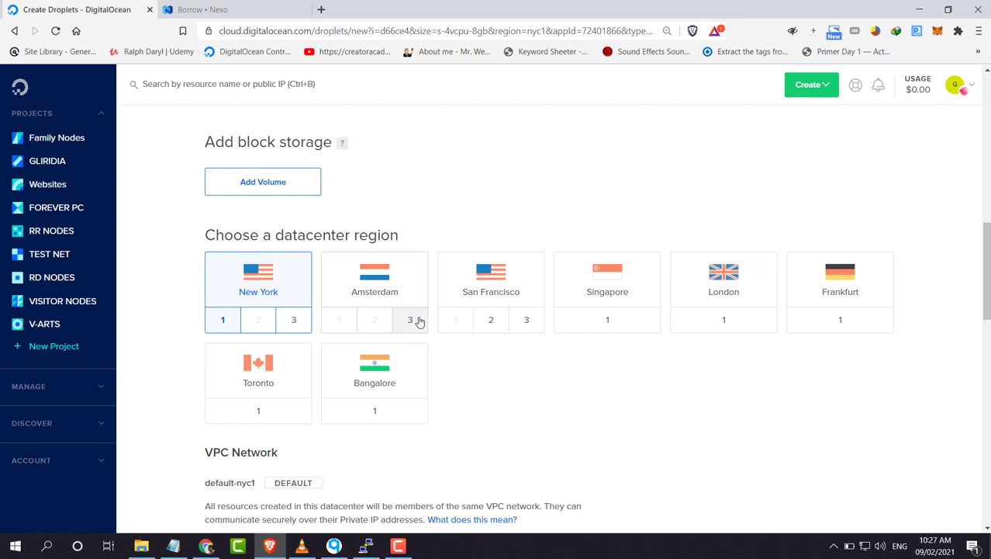
left_click(410, 326)
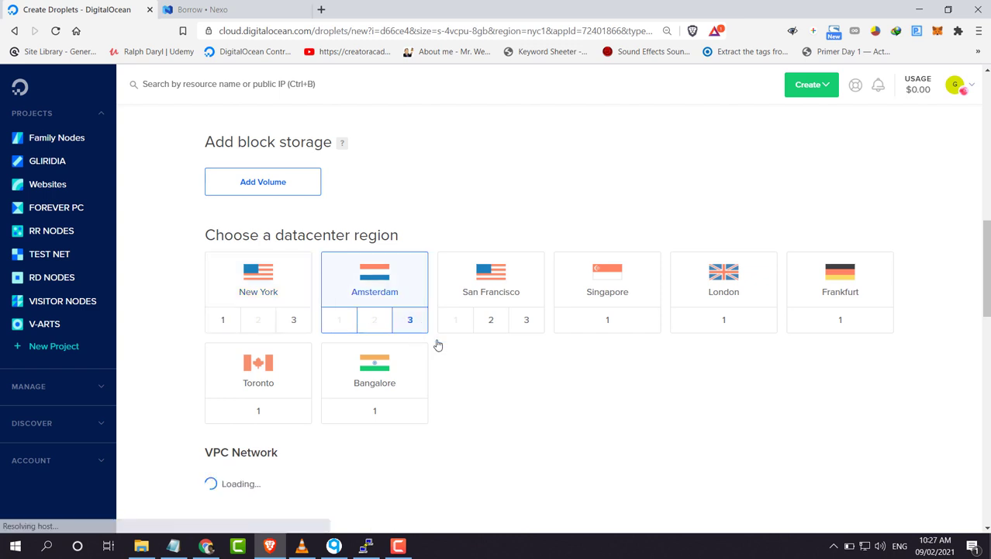
scroll(555, 355, "down", 3)
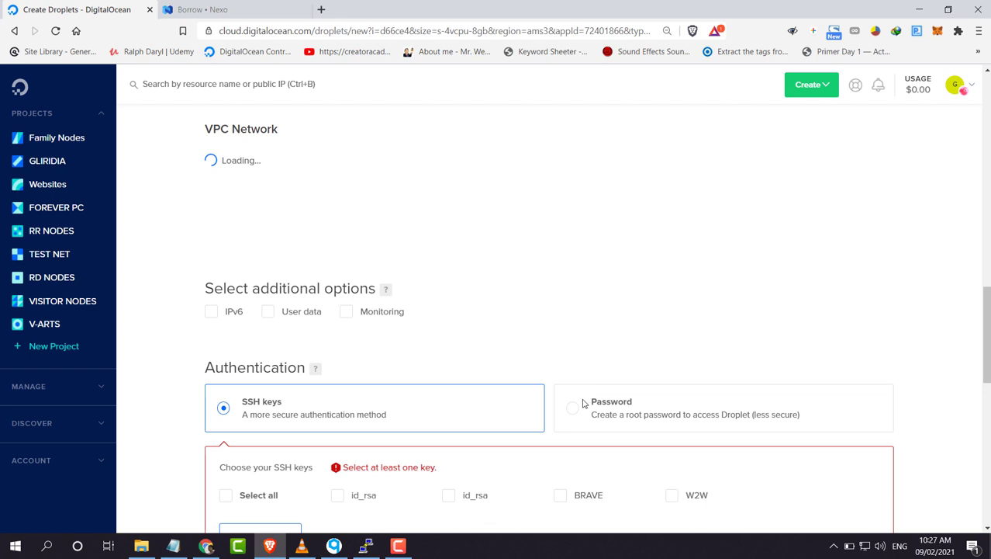
scroll(580, 404, "down", 2)
left_click(576, 258)
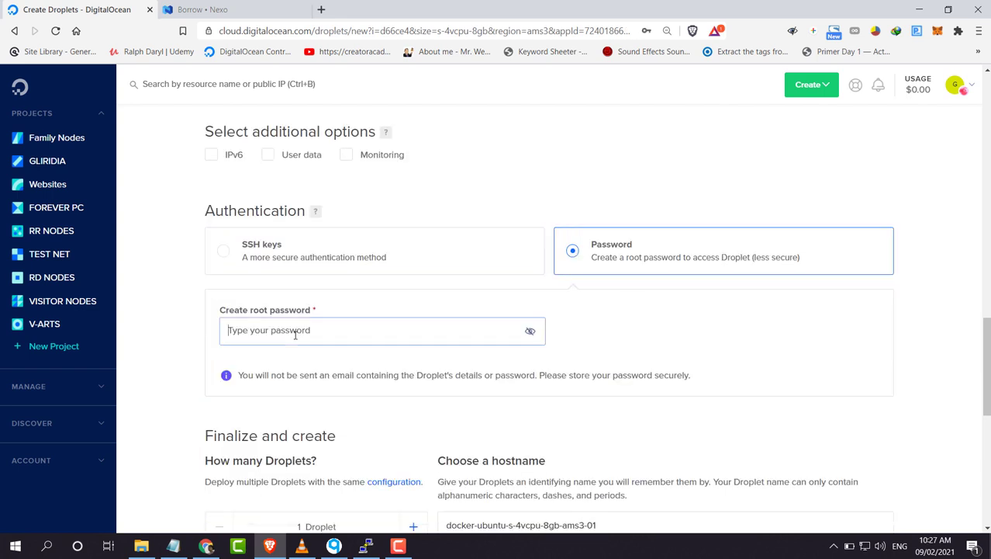
left_click(295, 335)
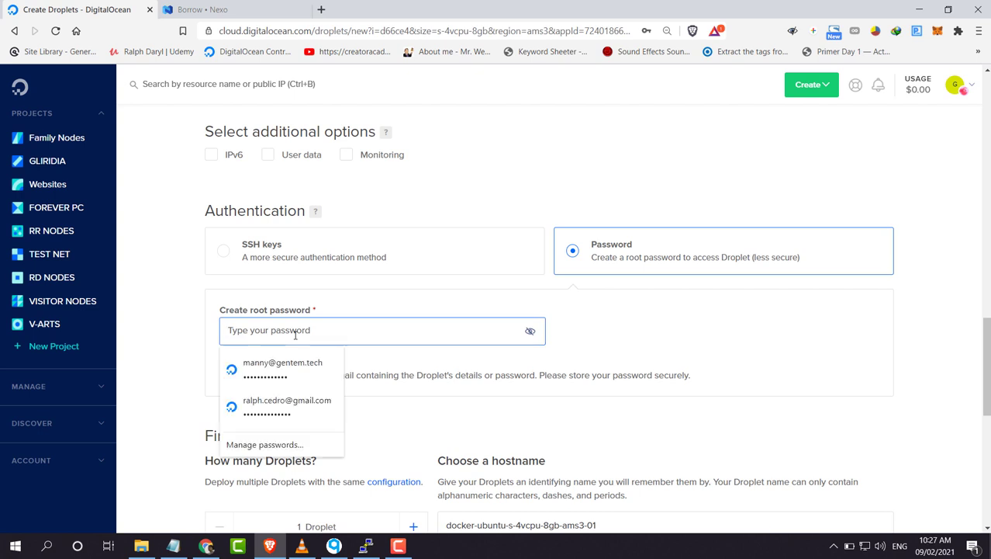
type("••••")
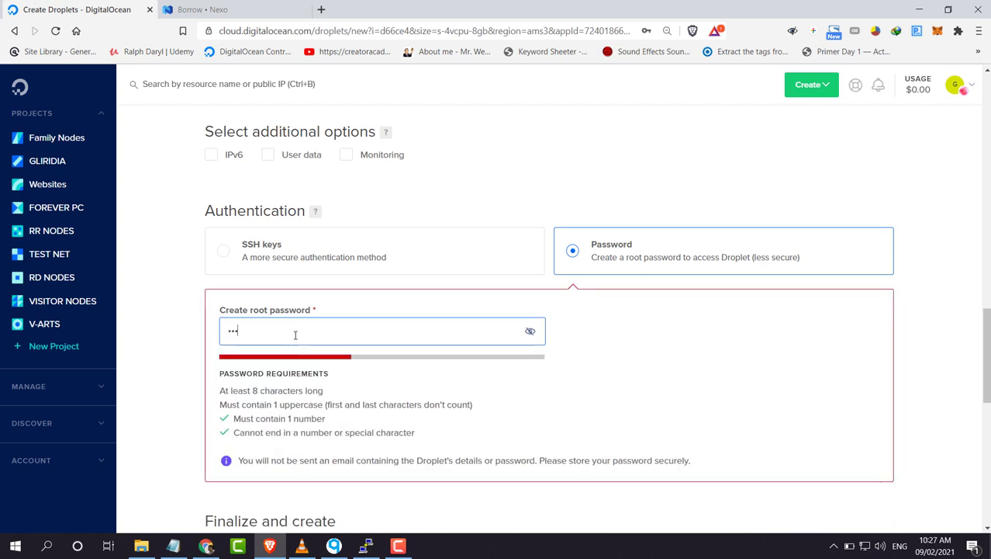
type("•••")
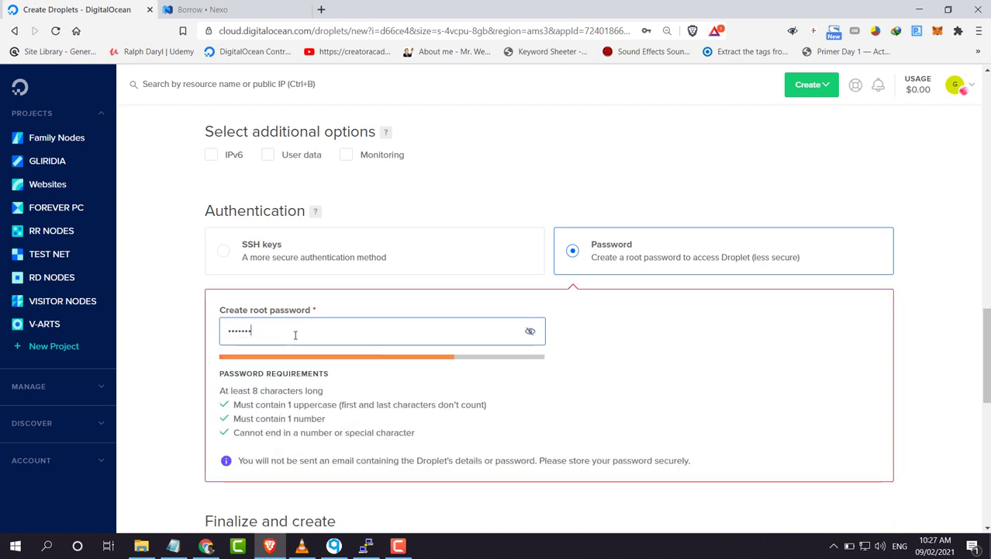
type("••••••")
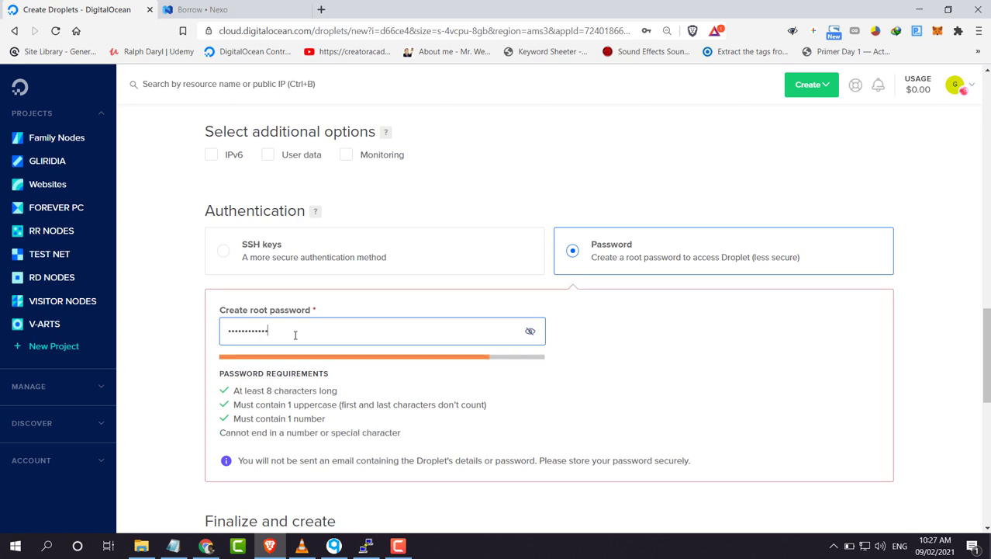
type("•")
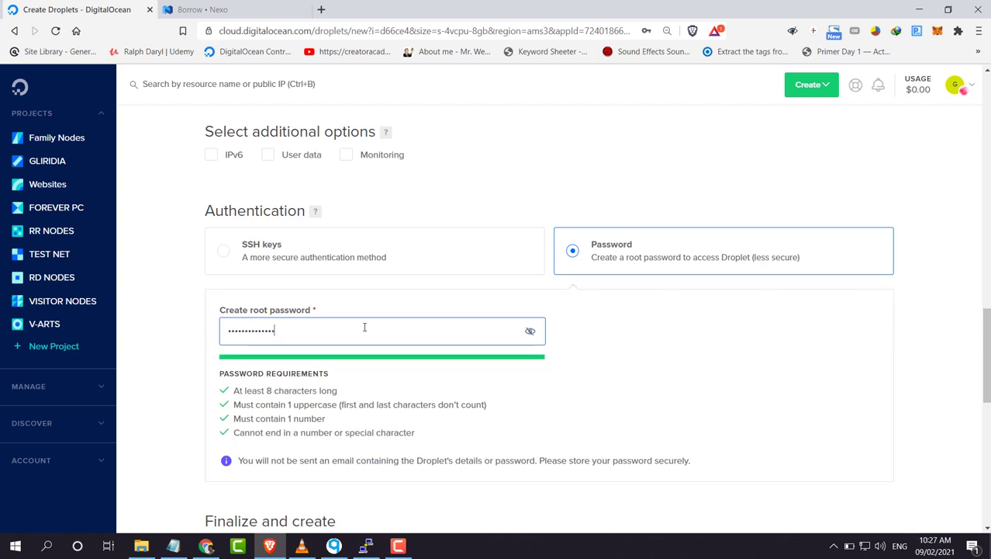
scroll(365, 327, "down", 3)
Replace the hostname with concordium-testnet and create the droplet.
left_click_drag(477, 352, 506, 352)
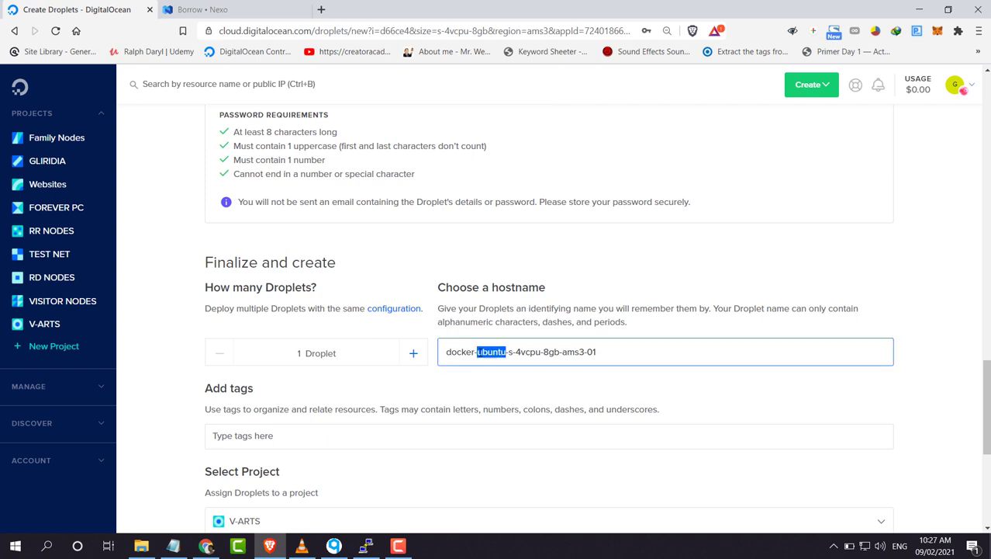
key("ctrl+a")
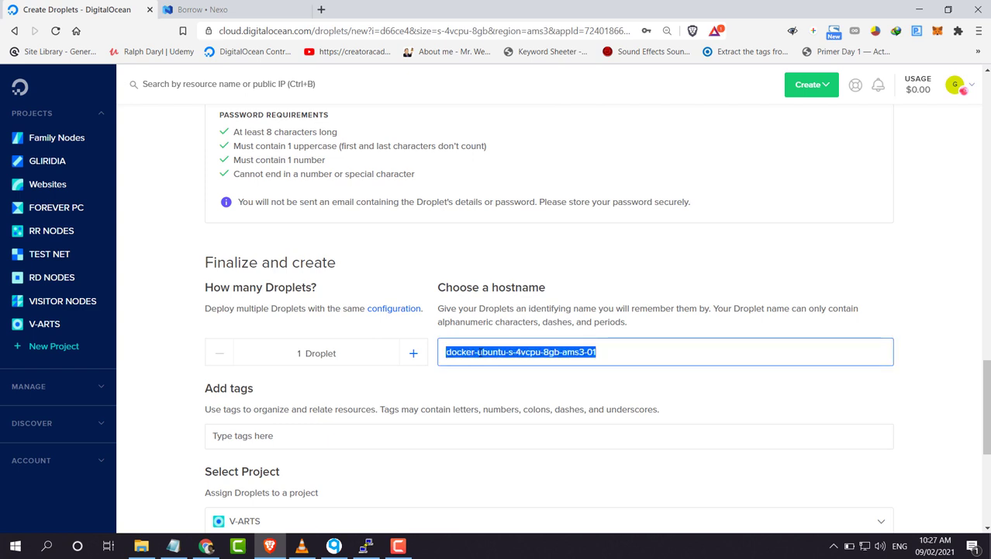
type("concordium")
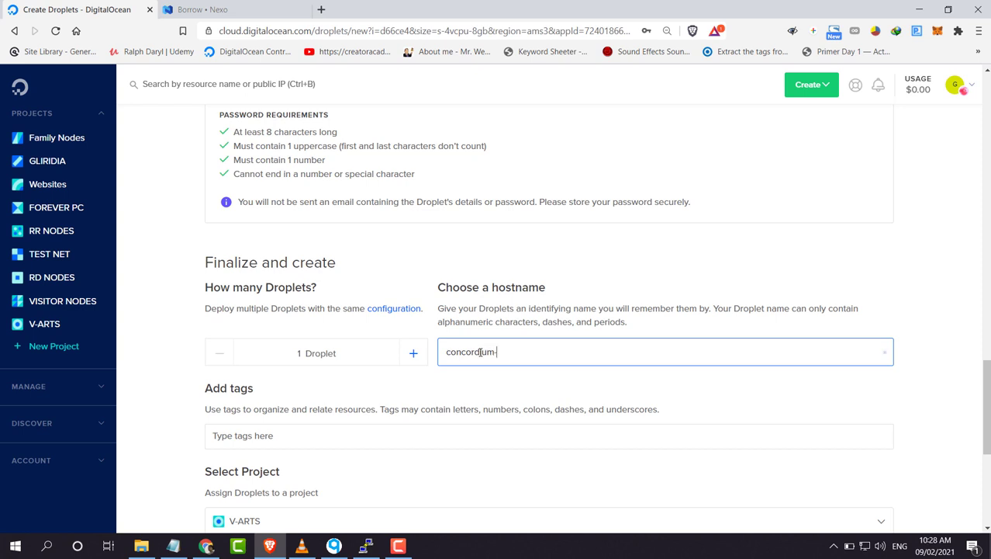
type("-testnet")
scroll(543, 403, "down", 2)
scroll(591, 416, "down", 2)
left_click(568, 423)
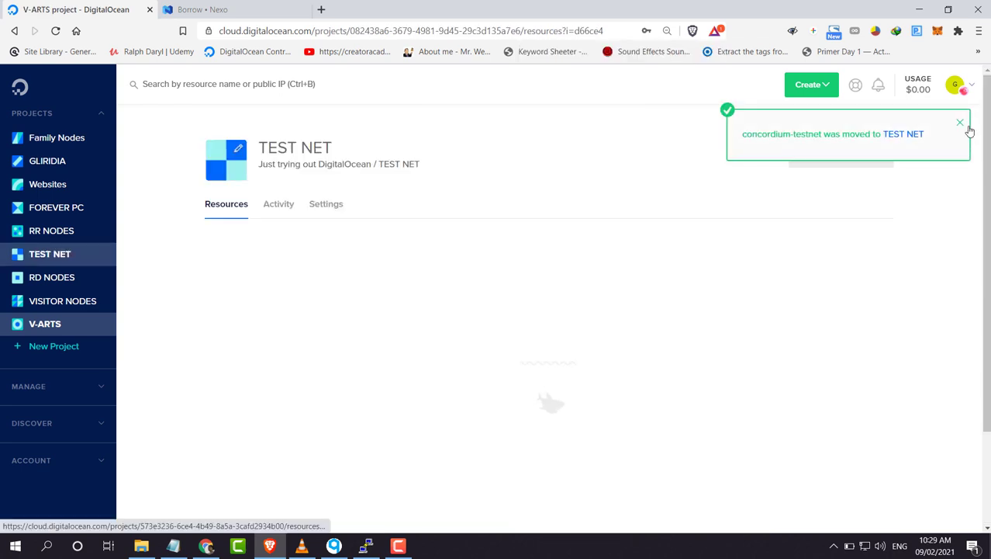
Dismiss the TEST NET notice and close the extra Nexo and droplet tabs.
left_click(962, 124)
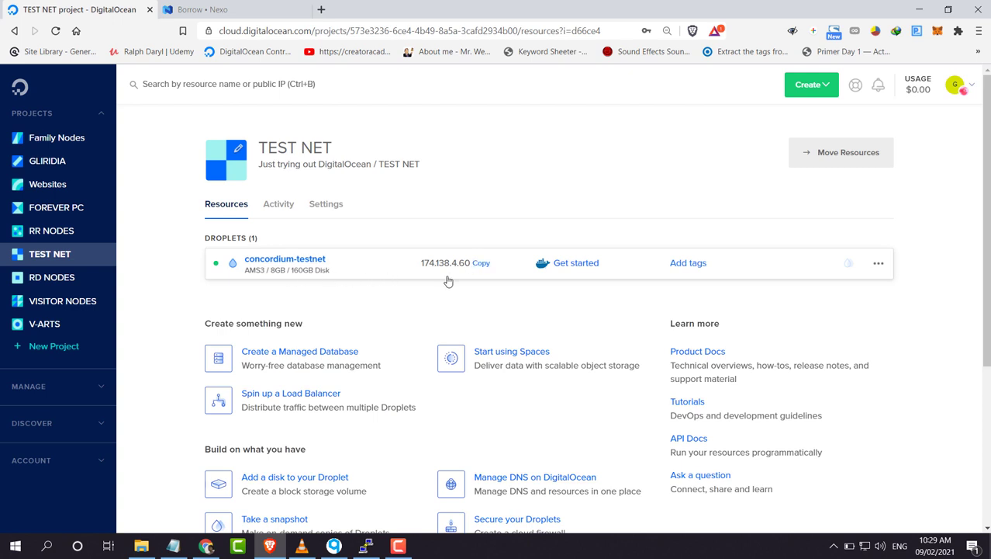
left_click(361, 265)
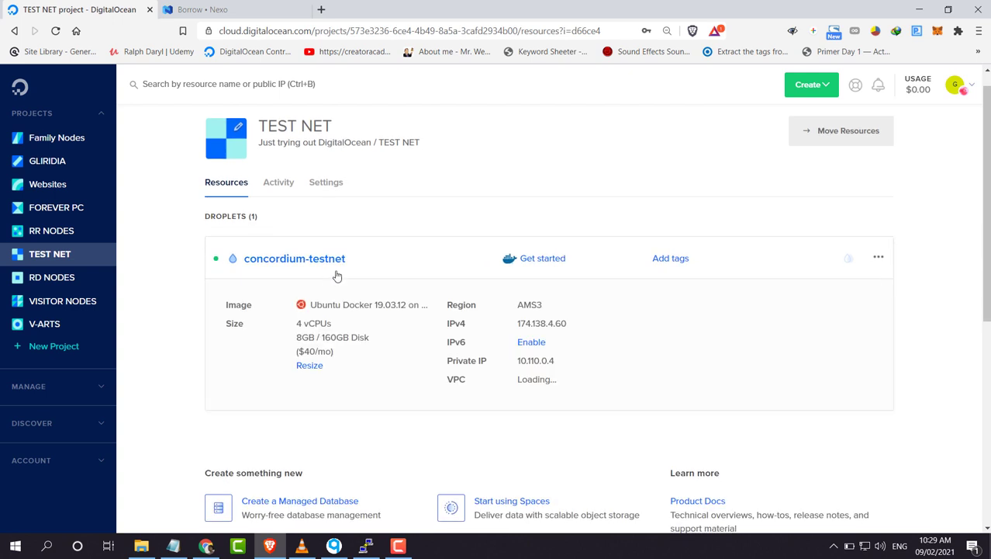
right_click(335, 264)
left_click(365, 267)
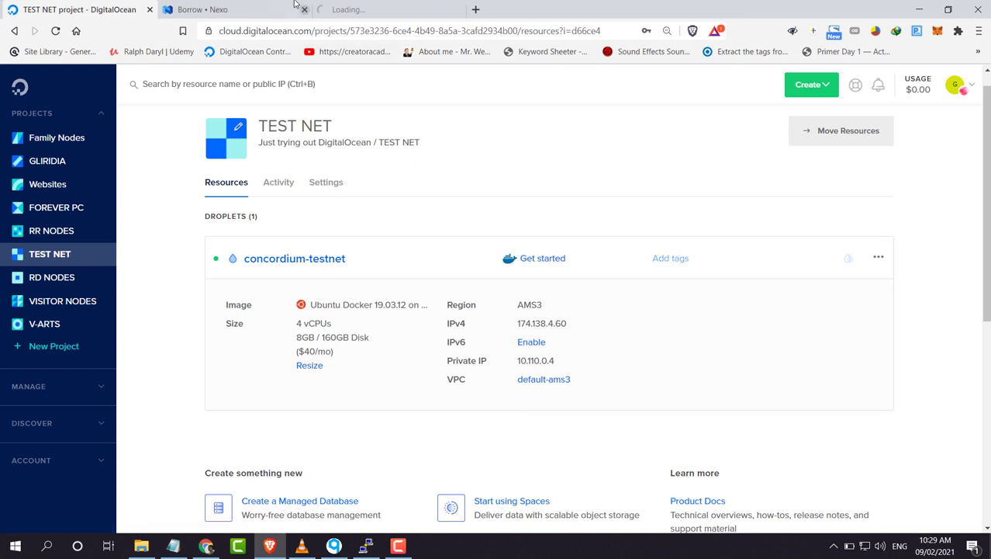
left_click(311, 11)
left_click(305, 10)
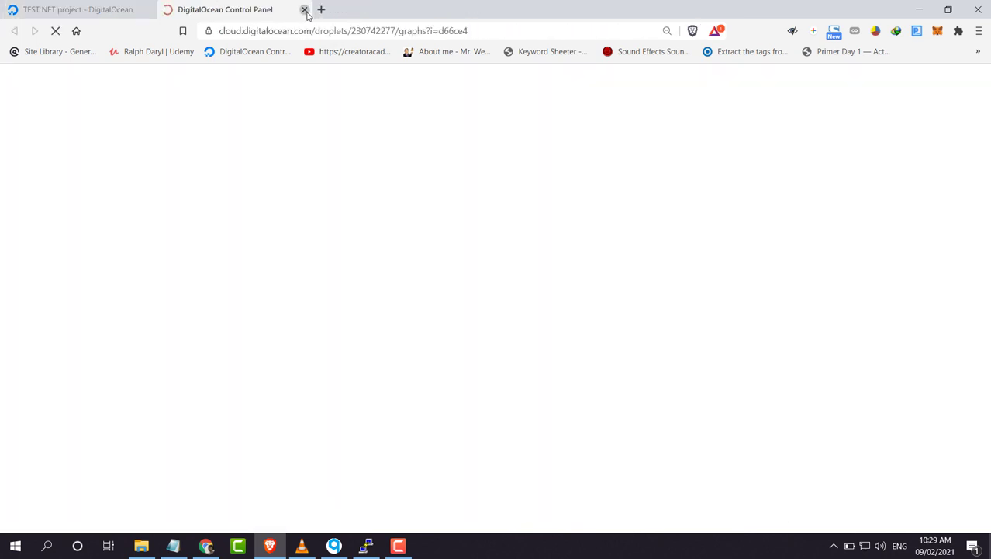
left_click(305, 9)
Open the droplet's page, copy its IP 174.138.4.60, and minimise the browser.
right_click(335, 261)
left_click(365, 268)
left_click(238, 10)
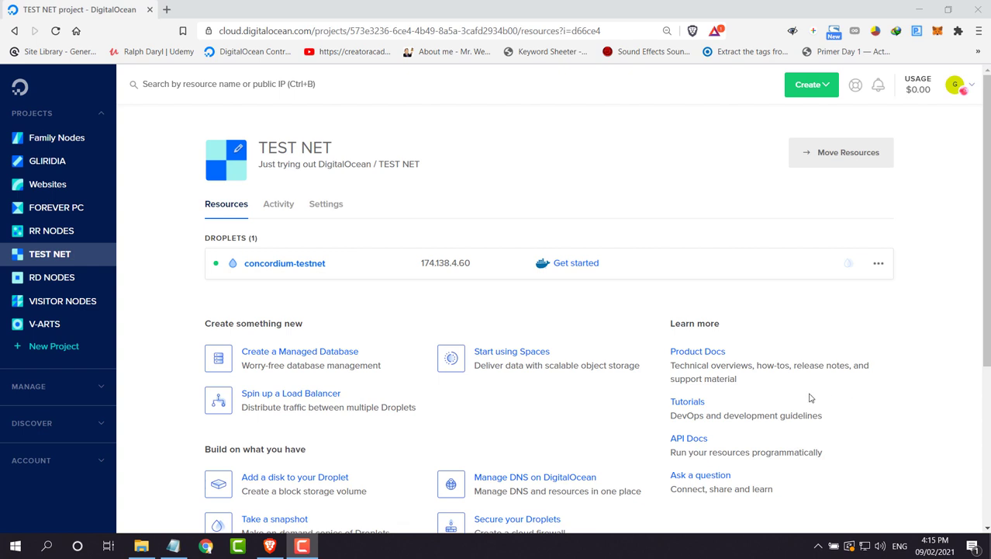
left_click(471, 268)
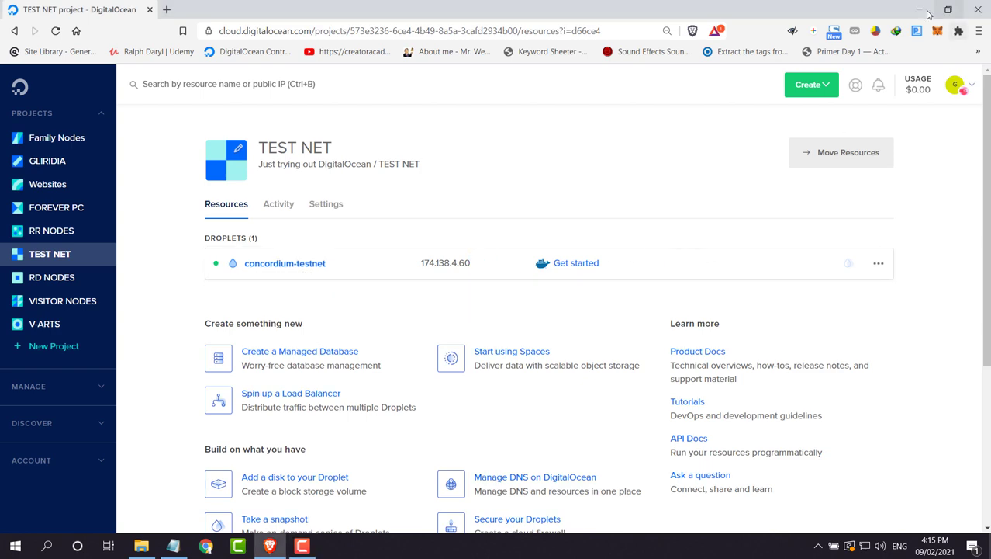
left_click(919, 9)
In PuTTY, save a session named concordium-testnet for host 174.138.4.60.
double_click(961, 155)
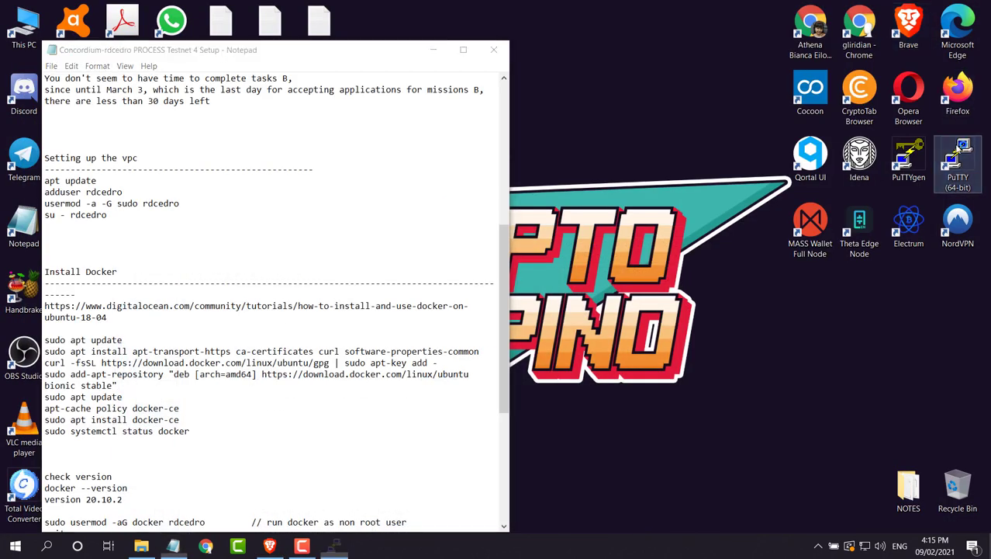
right_click(509, 212)
left_click(548, 257)
left_click(517, 277)
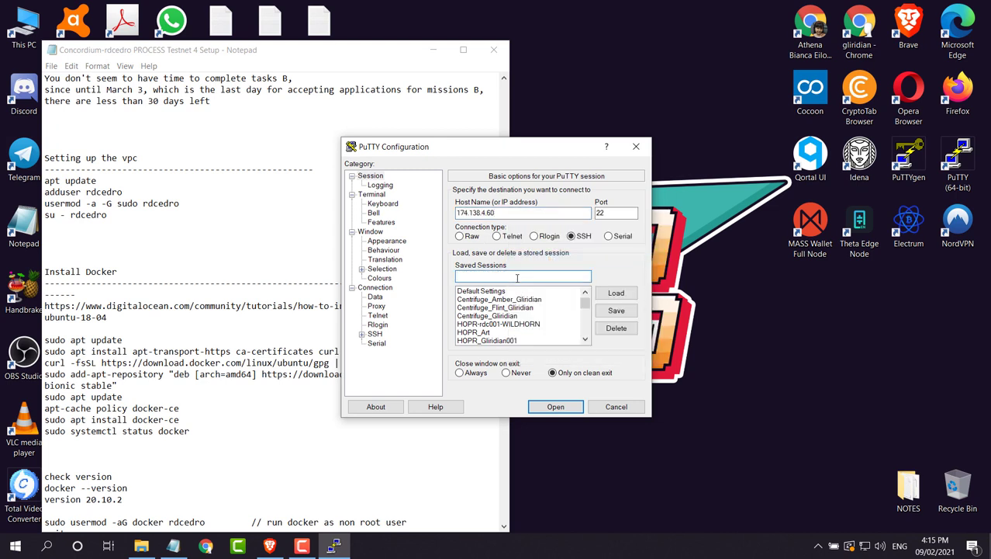
type("concor")
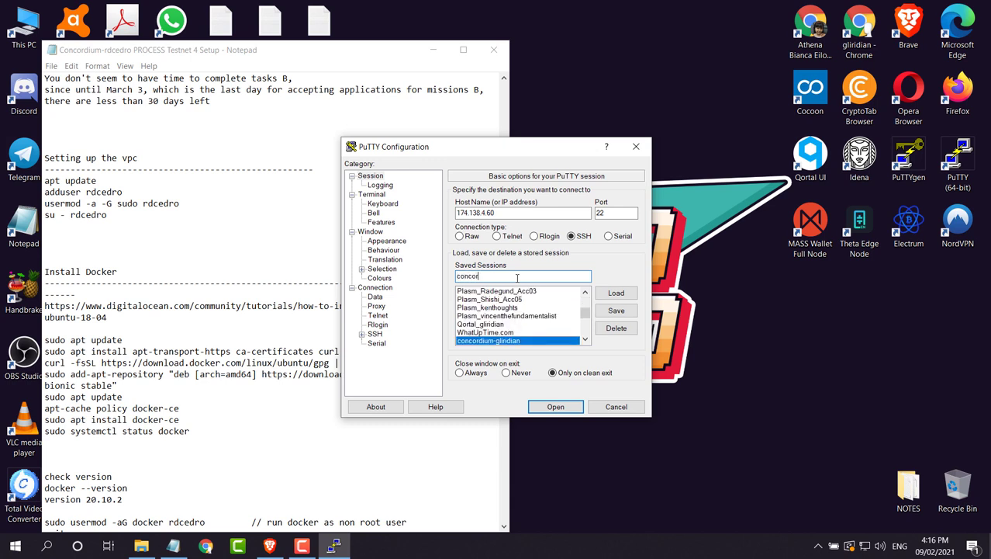
type("dium-test")
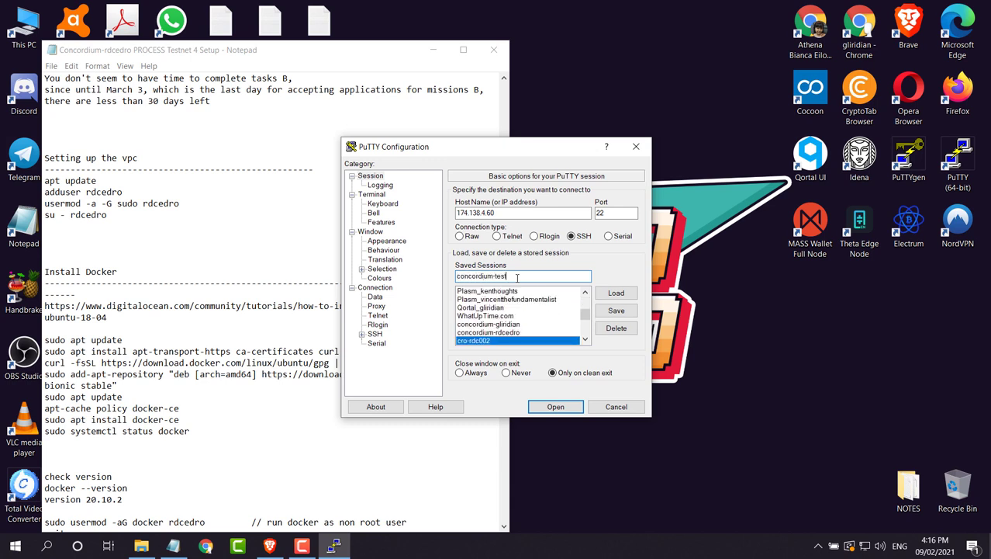
type("net")
left_click(616, 310)
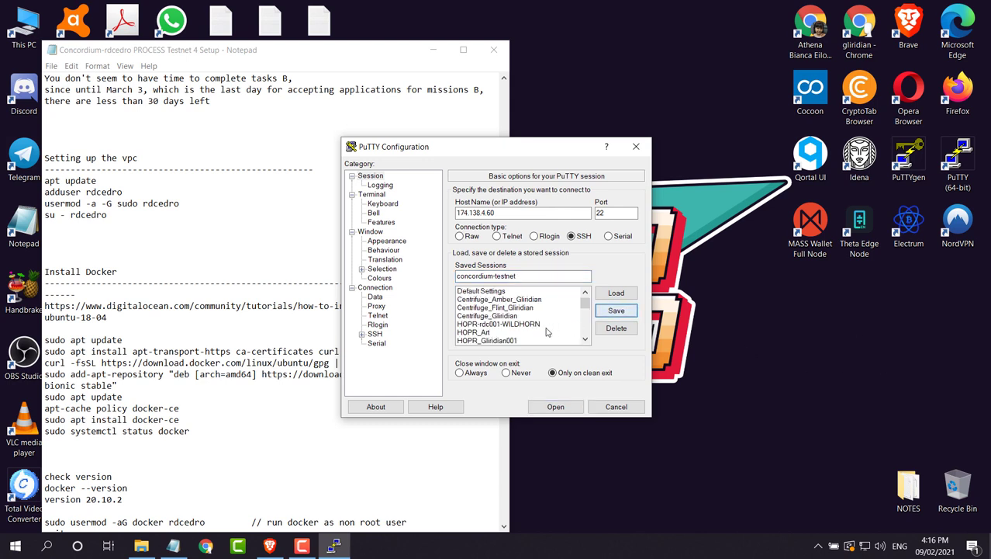
Select the concordium-testnet session and open the SSH connection.
scroll(546, 332, "down", 8)
scroll(547, 329, "up", 8)
scroll(546, 329, "down", 10)
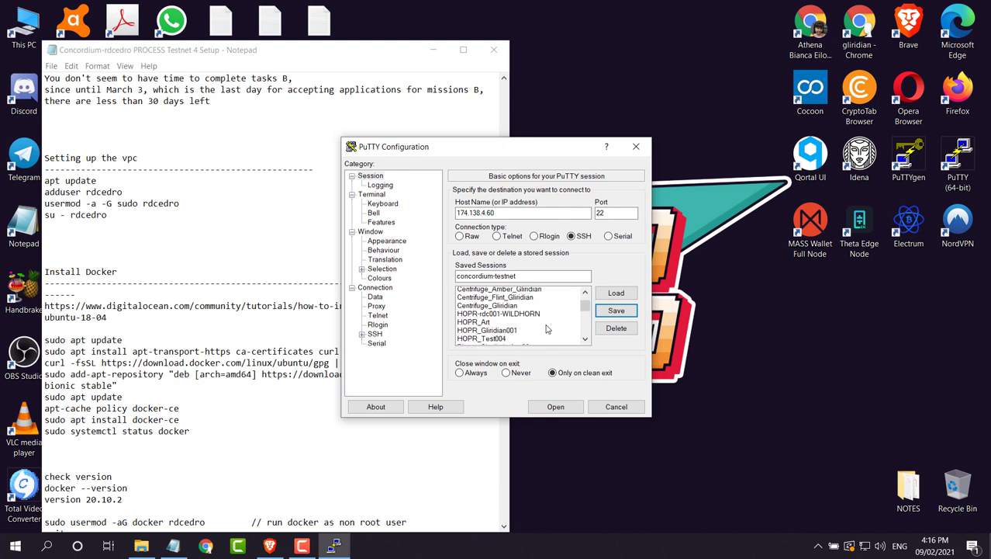
scroll(546, 329, "up", 1)
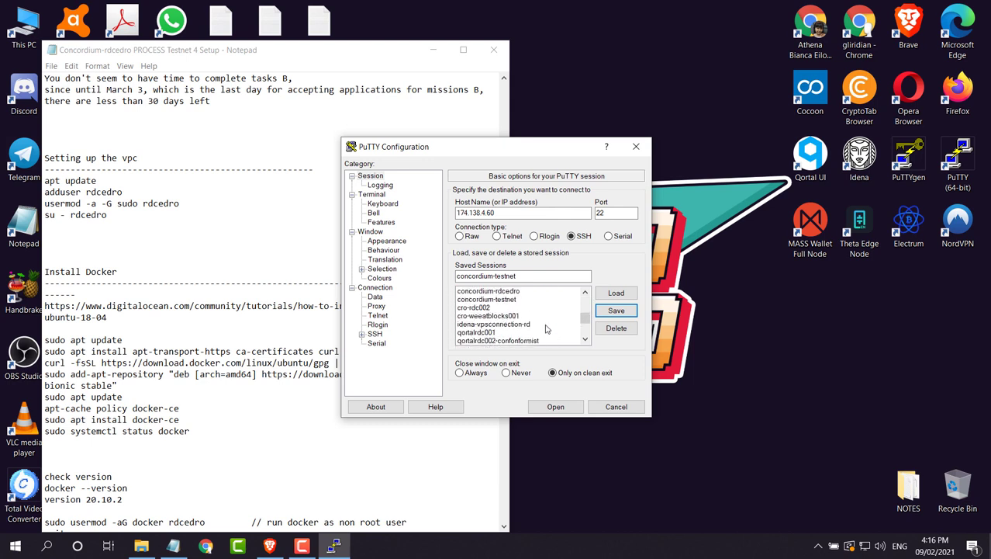
left_click(508, 299)
left_click(542, 406)
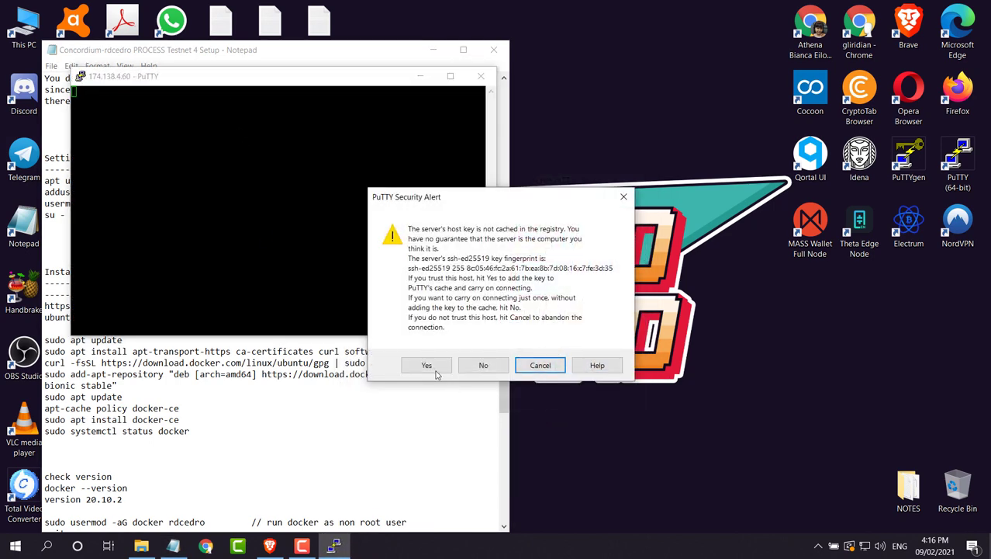
Accept the droplet's host key and log in to the concordium-testnet server as root with its password.
left_click(426, 365)
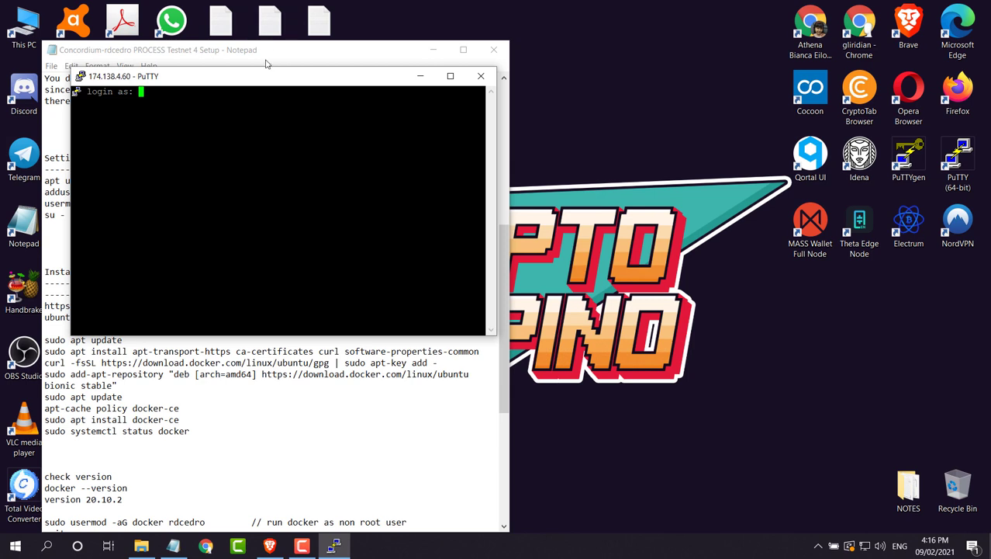
left_click_drag(321, 79, 535, 58)
type("root")
key("Return")
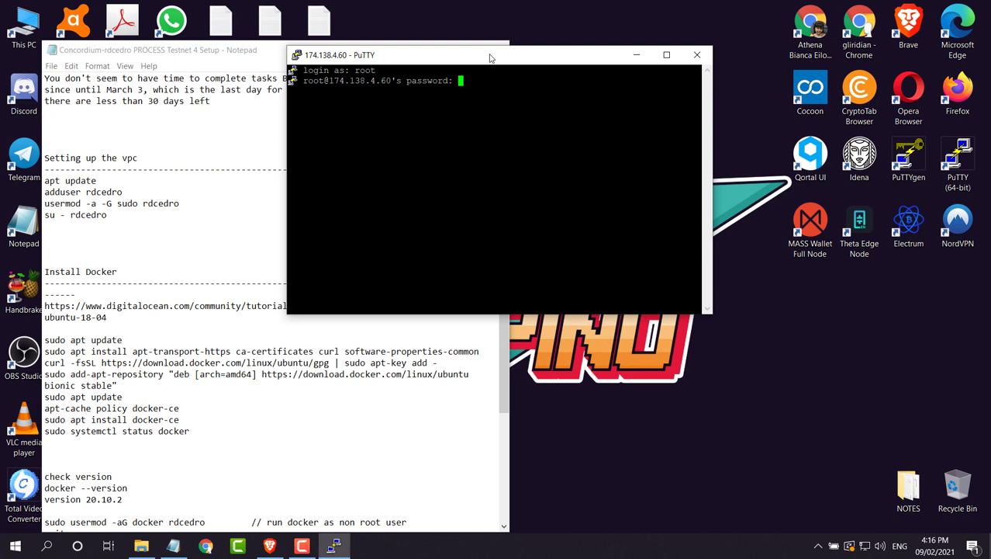
key("Return")
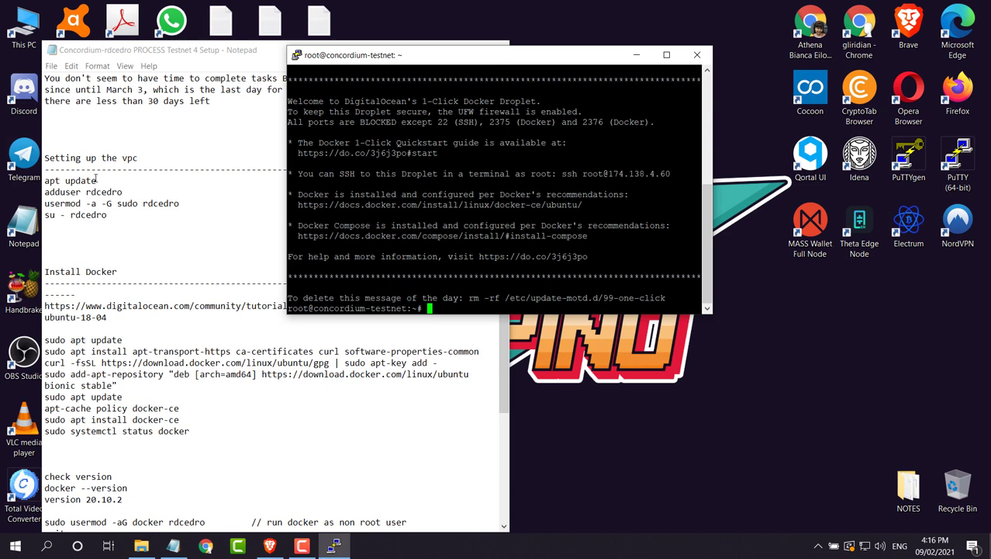
Copy 'apt update' from the Notepad notes and run it in the PuTTY terminal.
left_click_drag(98, 180, 44, 180)
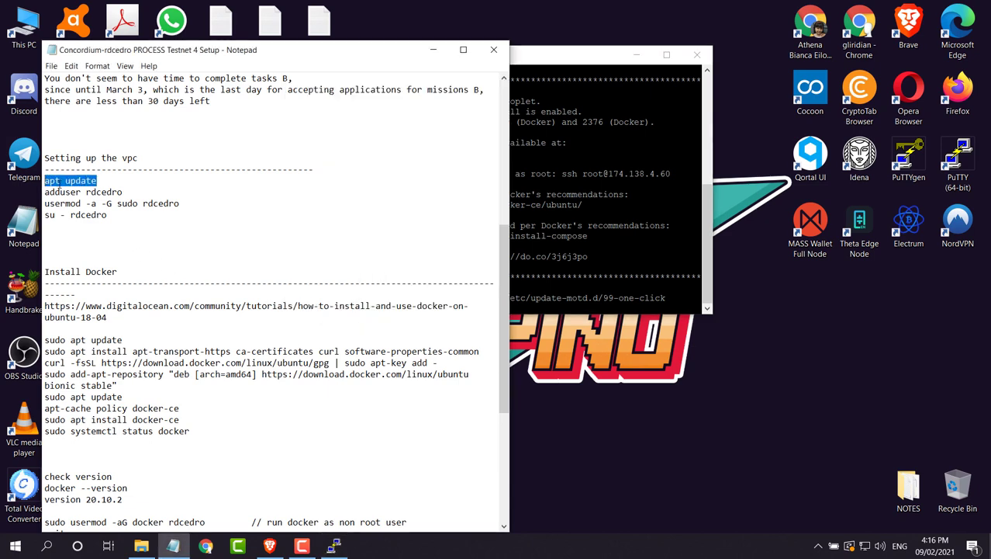
right_click(60, 185)
left_click(87, 222)
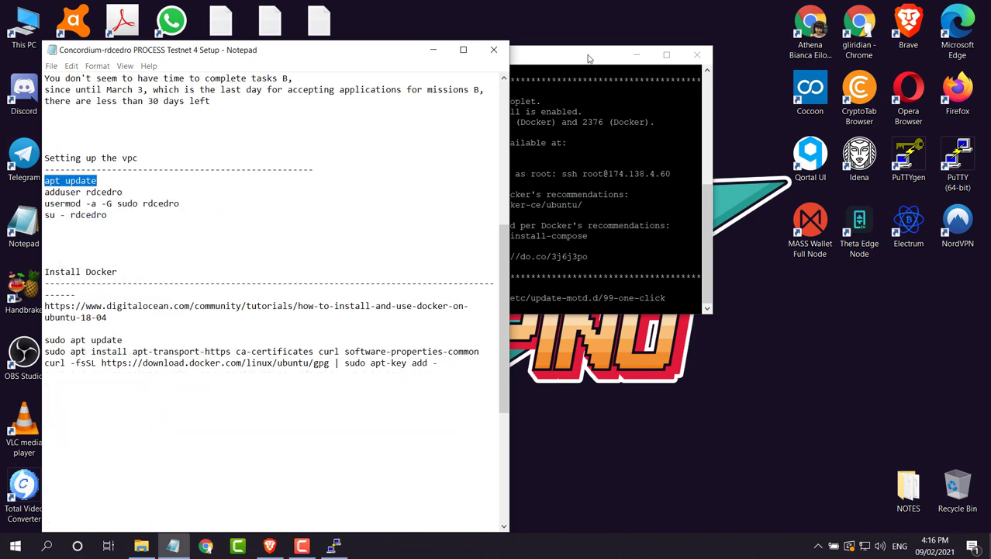
left_click_drag(589, 57, 813, 45)
right_click(692, 301)
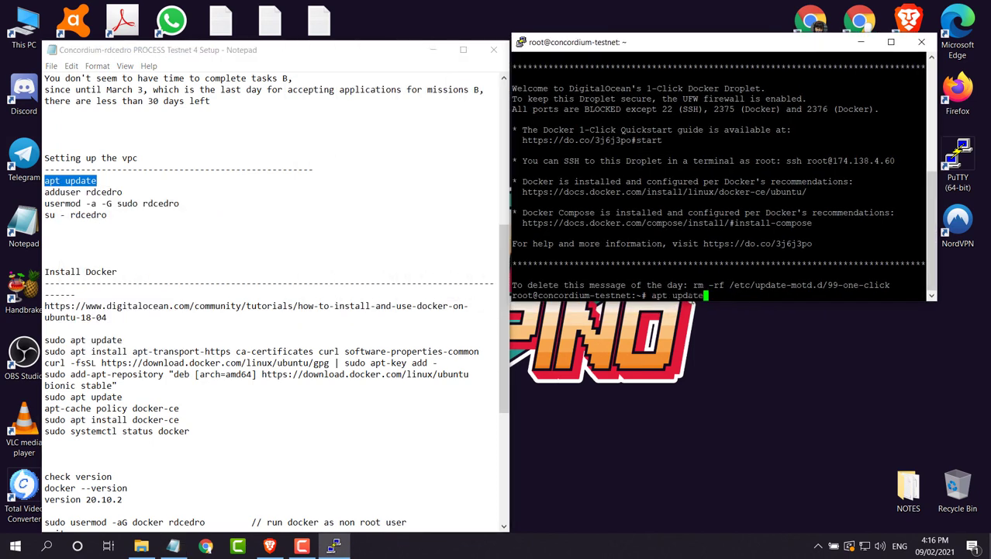
key("Return")
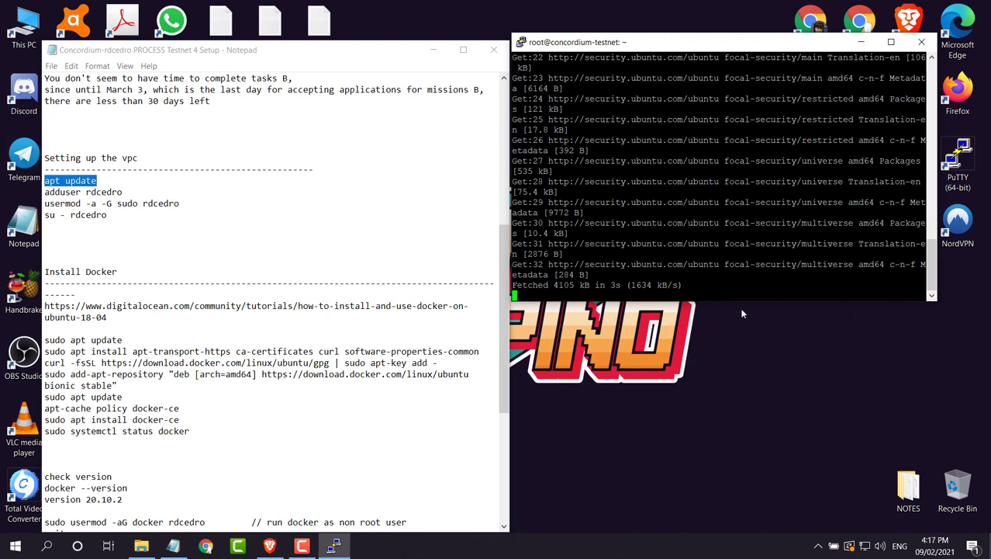
Paste and run the adduser command from the notes, then enter the new user's password.
left_click_drag(610, 47, 353, 57)
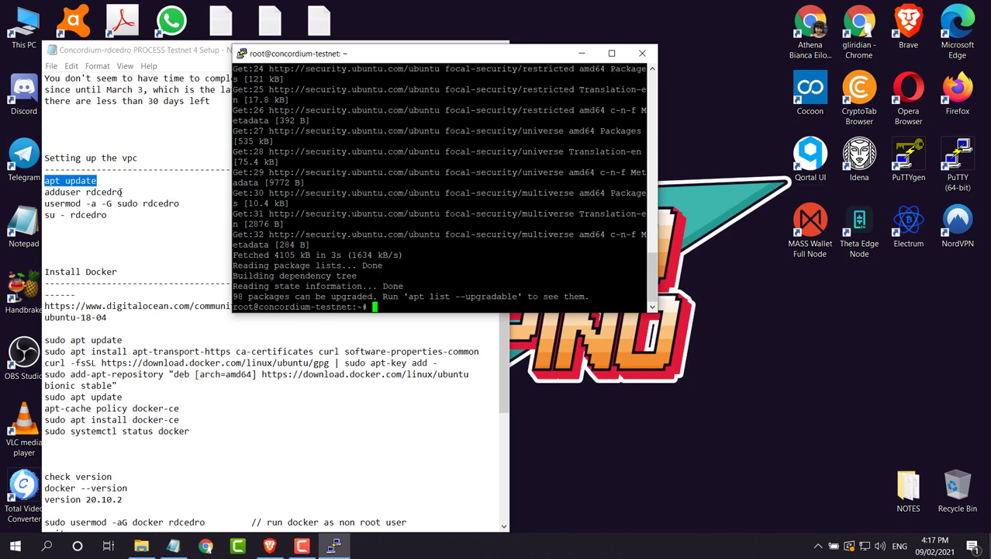
left_click_drag(122, 192, 44, 192)
right_click(72, 194)
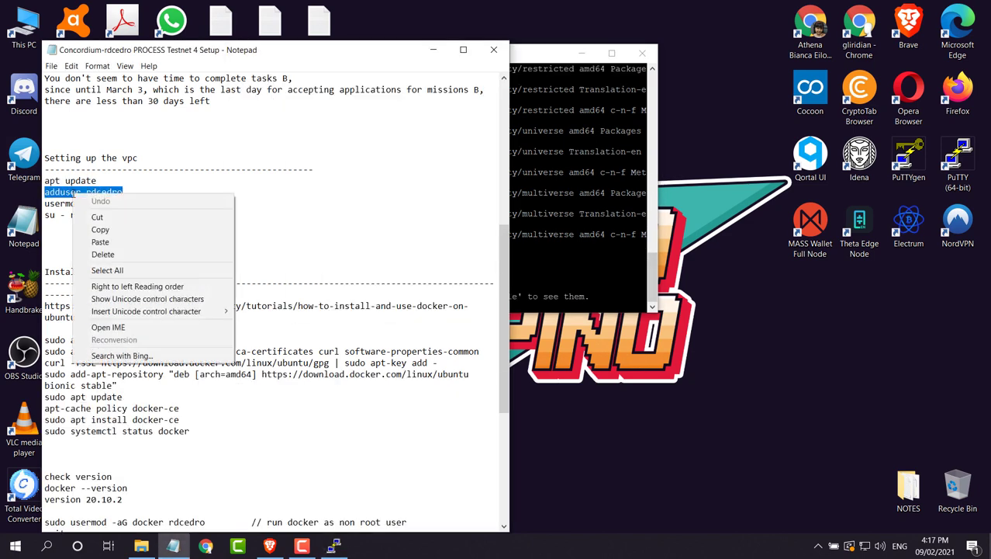
left_click(100, 228)
left_click(334, 546)
key("shift+Insert")
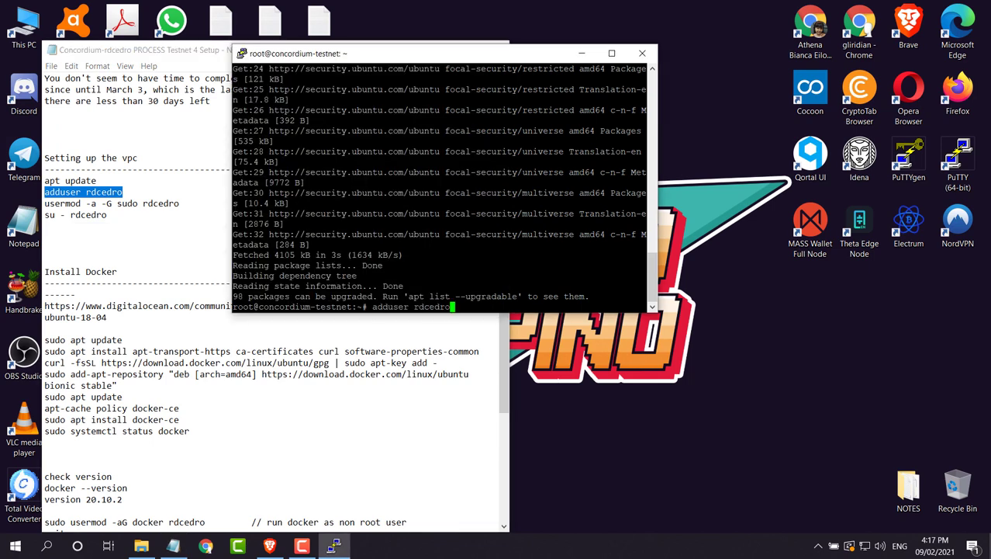
key("Return")
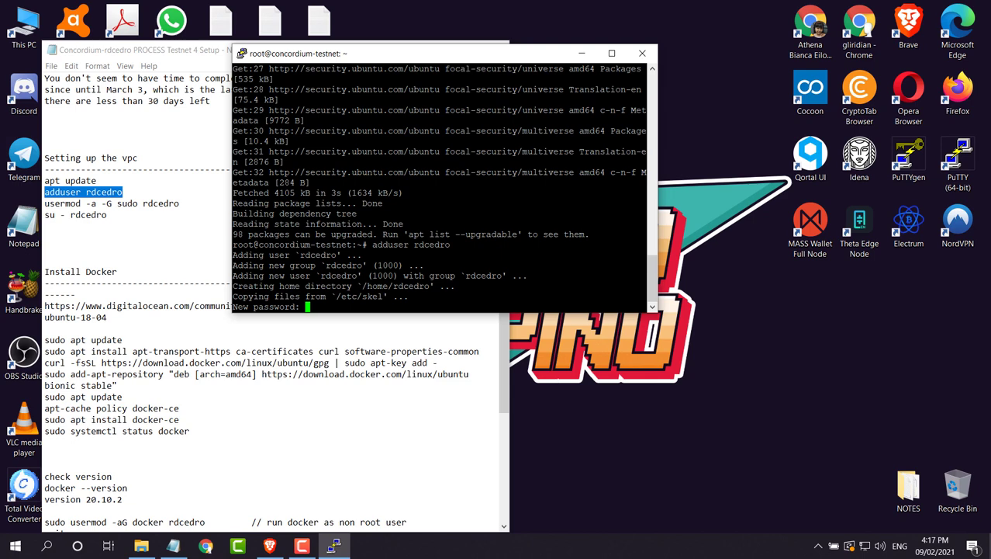
key("Return")
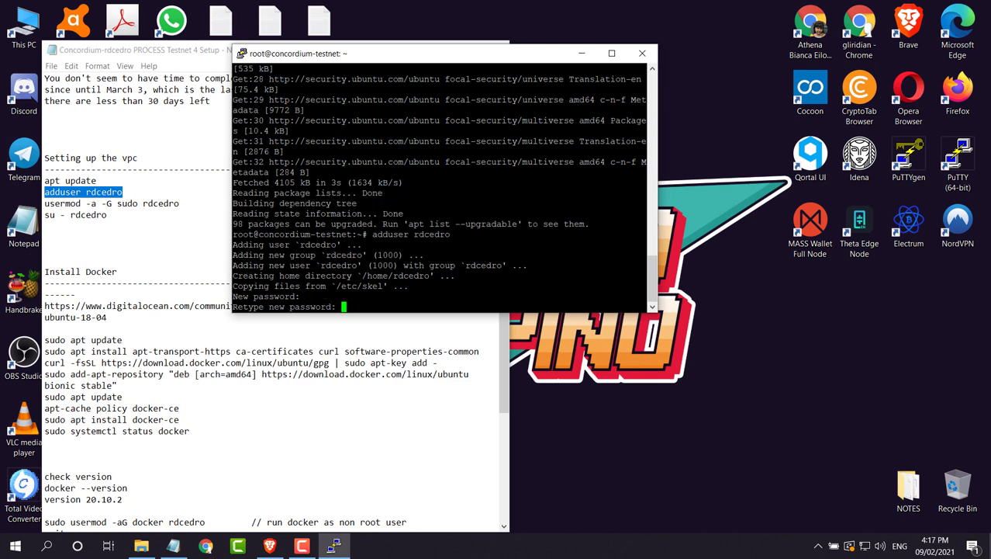